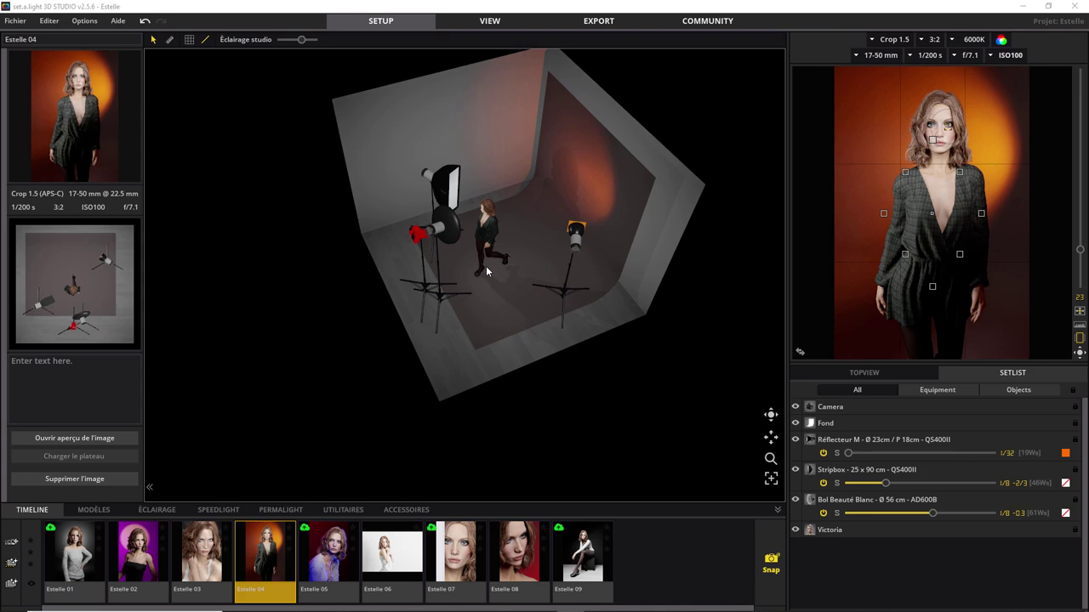
Start a new project using the Pièce moyenne (medium) room.
click(23, 23)
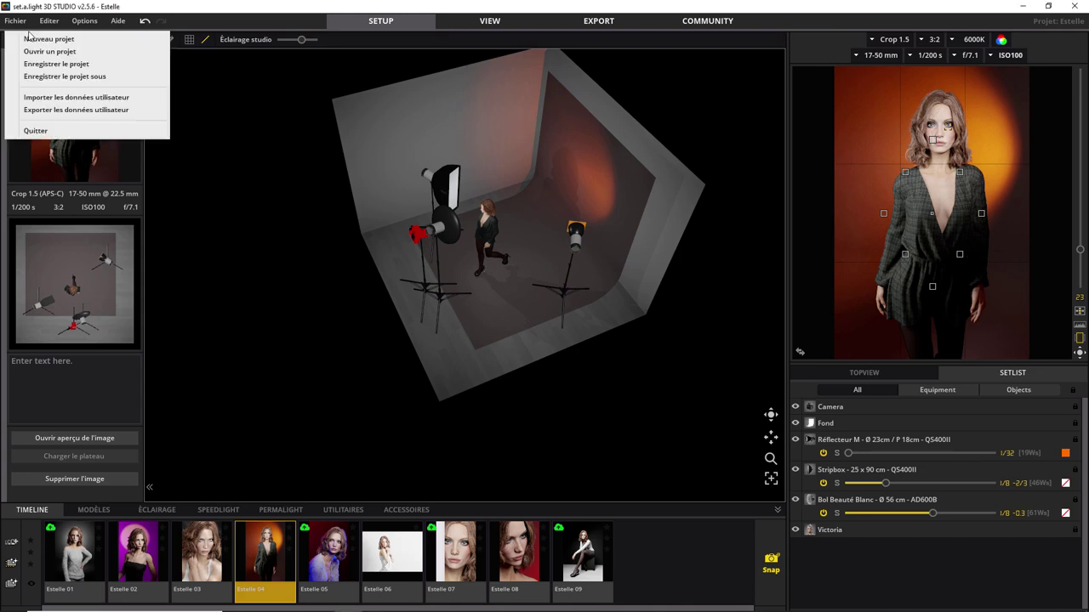
click(30, 38)
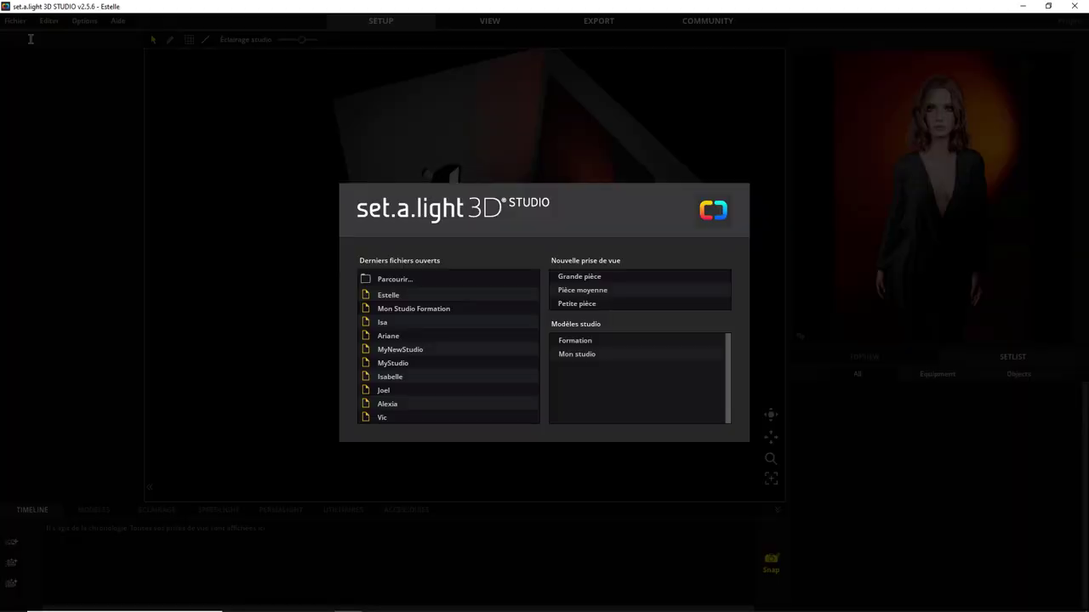
click(584, 294)
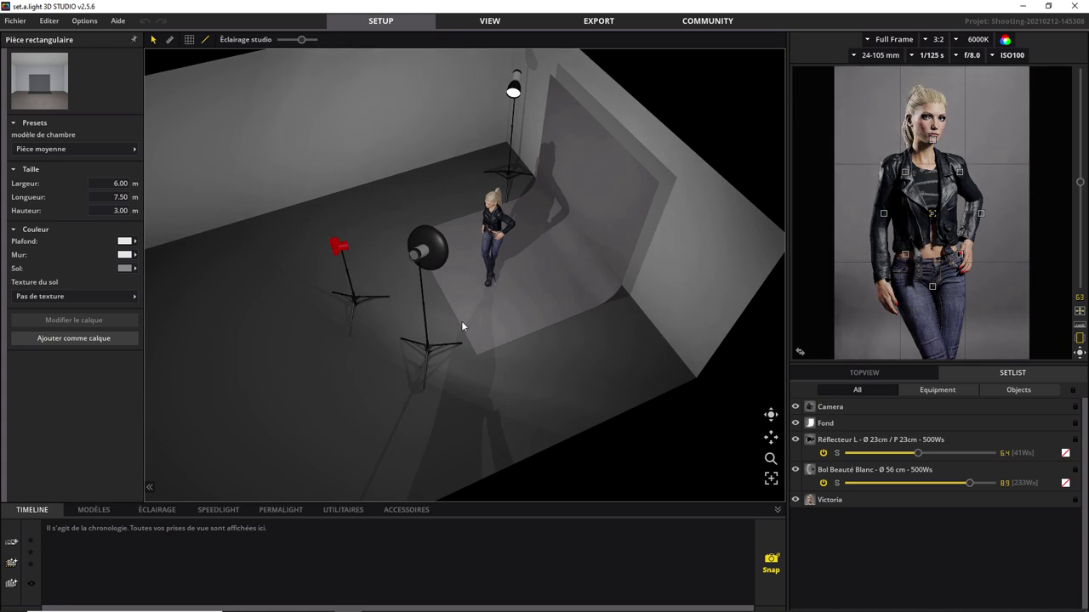
Delete the Fond backdrop, the beauty dish and reflector lights, and the Victoria model.
click(505, 315)
key(Delete)
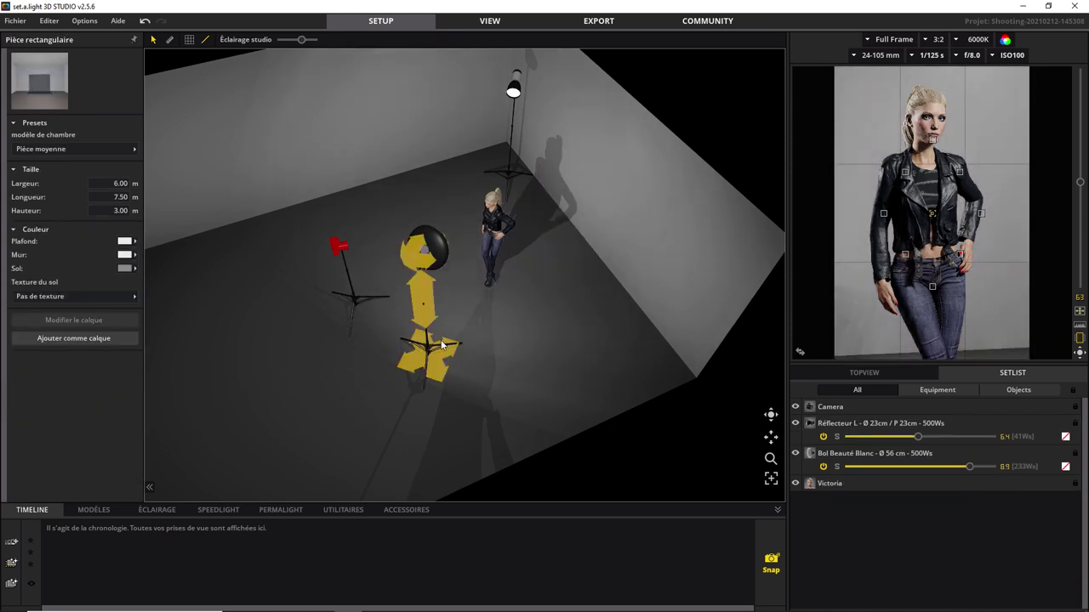
key(Delete)
key(Delete)
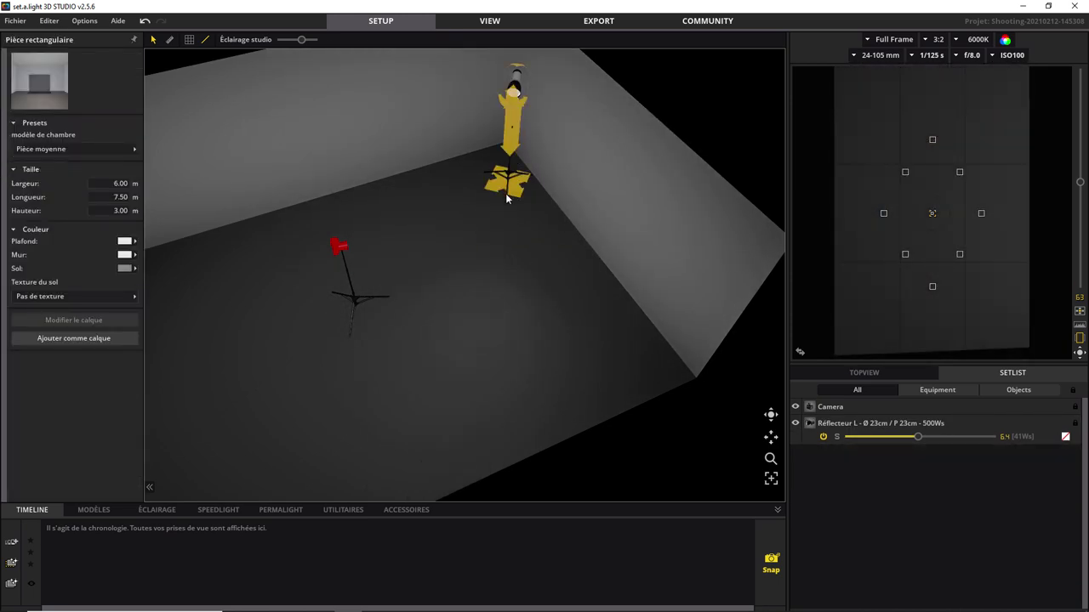
click(517, 163)
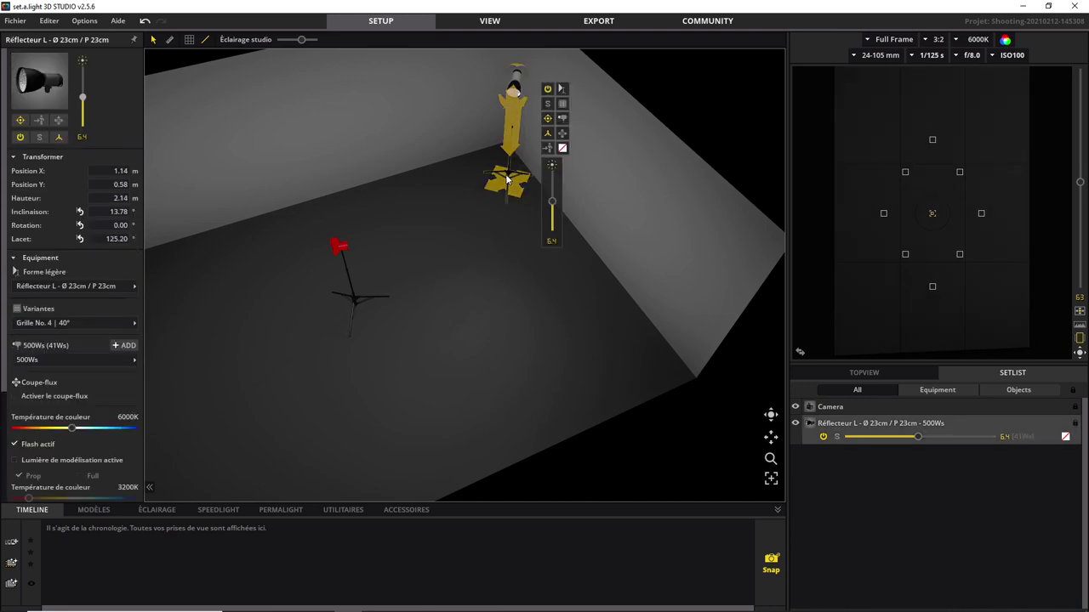
click(505, 179)
key(Delete)
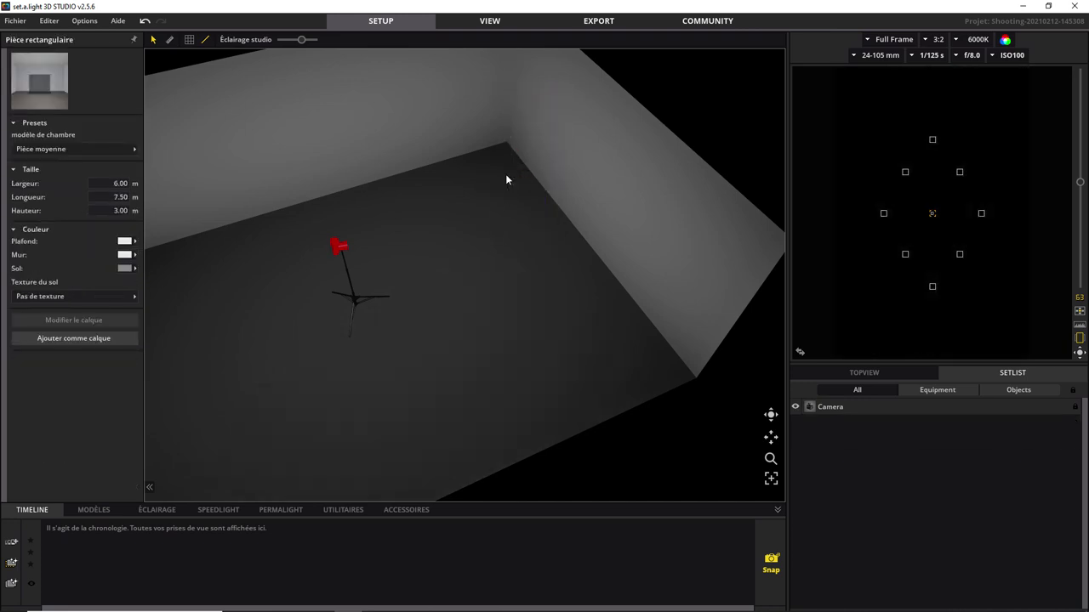
Set the room width and length to 3.55 m each.
double_click(111, 184)
text(3.55)
key(Return)
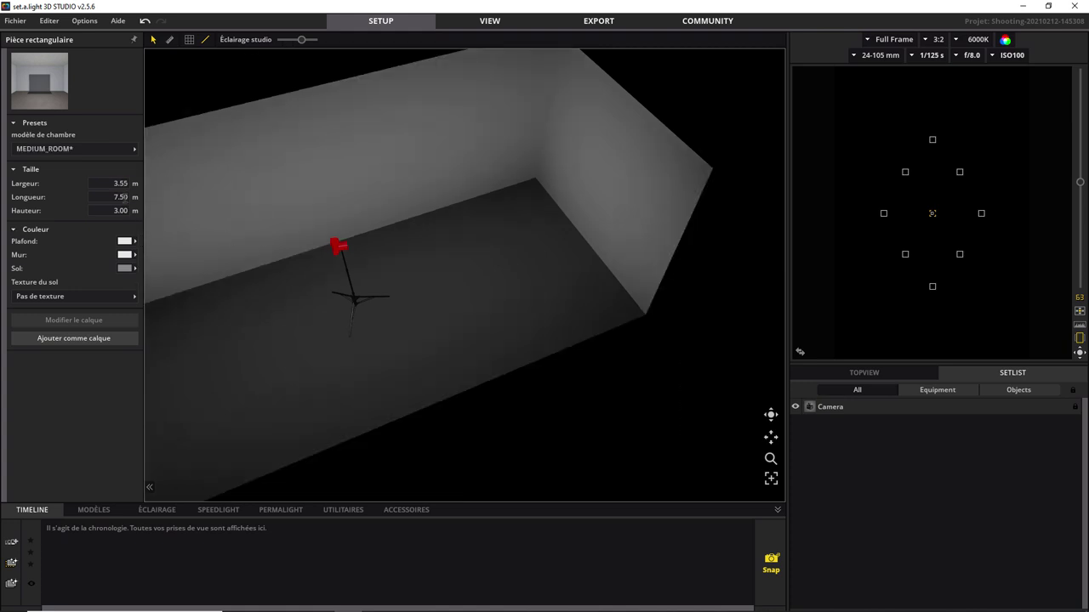
click(124, 196)
text(7)
key(BackSpace)
text(3.55)
key(Return)
Give the room a 2.75 m height and a pale grey (DBDBDB) Bois 08 wood floor.
click(116, 211)
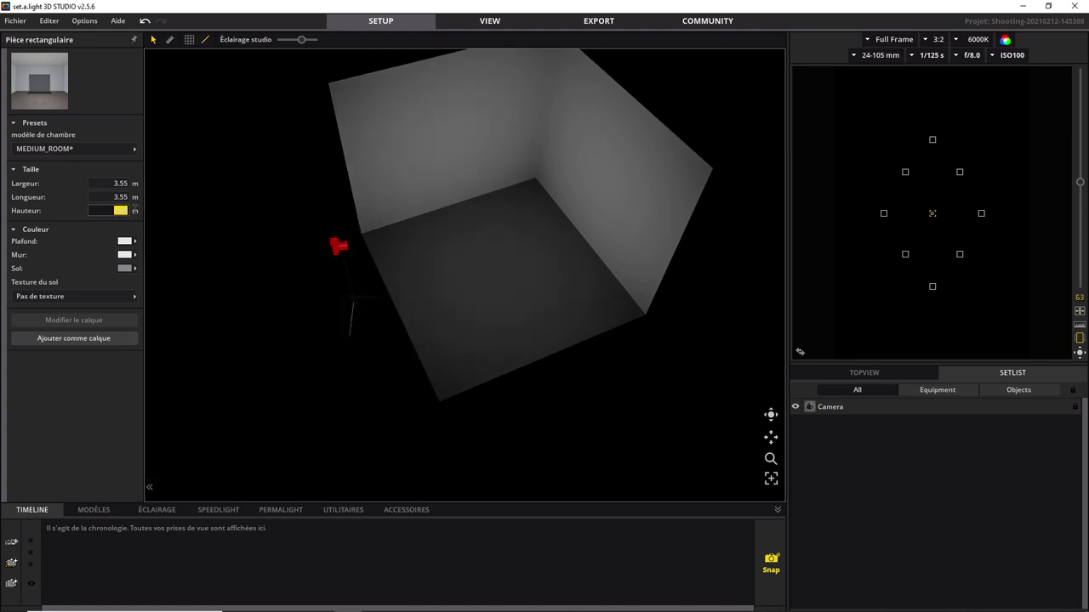
text(2.7)
text(5)
click(126, 245)
click(101, 245)
click(134, 296)
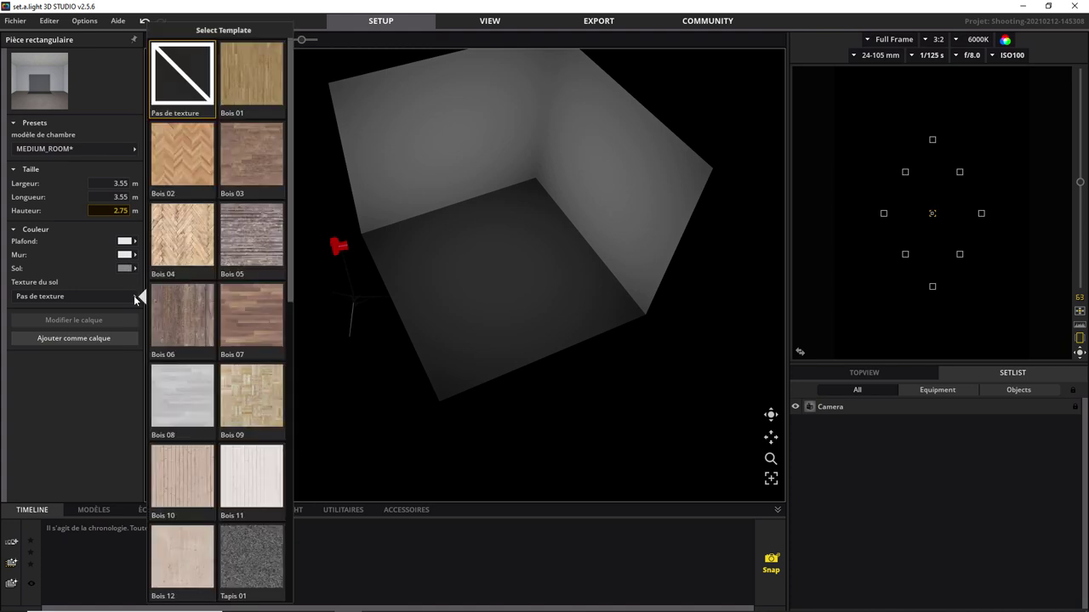
click(187, 406)
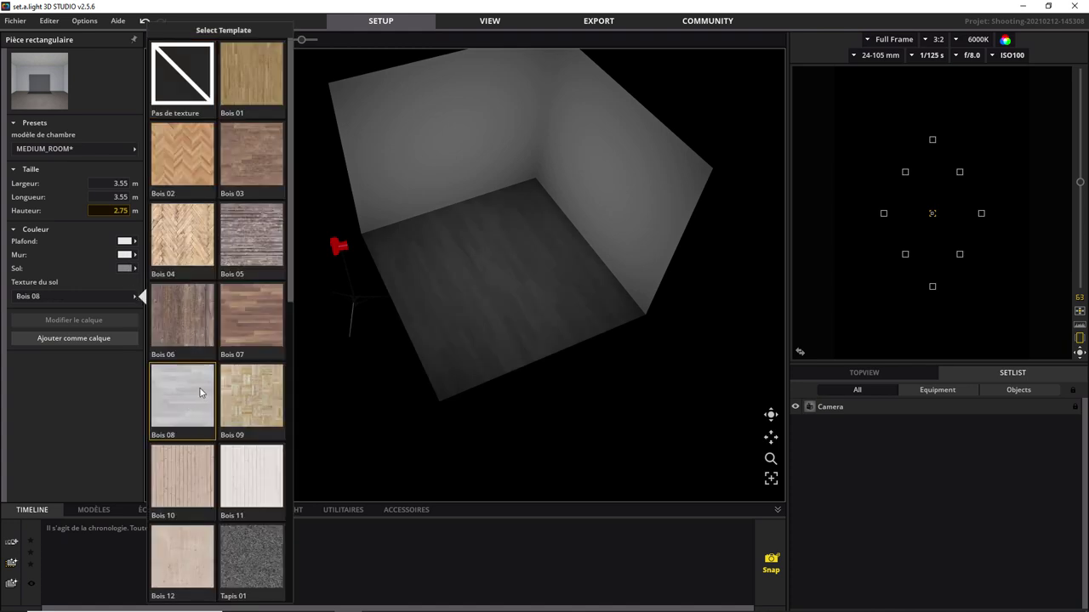
click(133, 268)
click(132, 268)
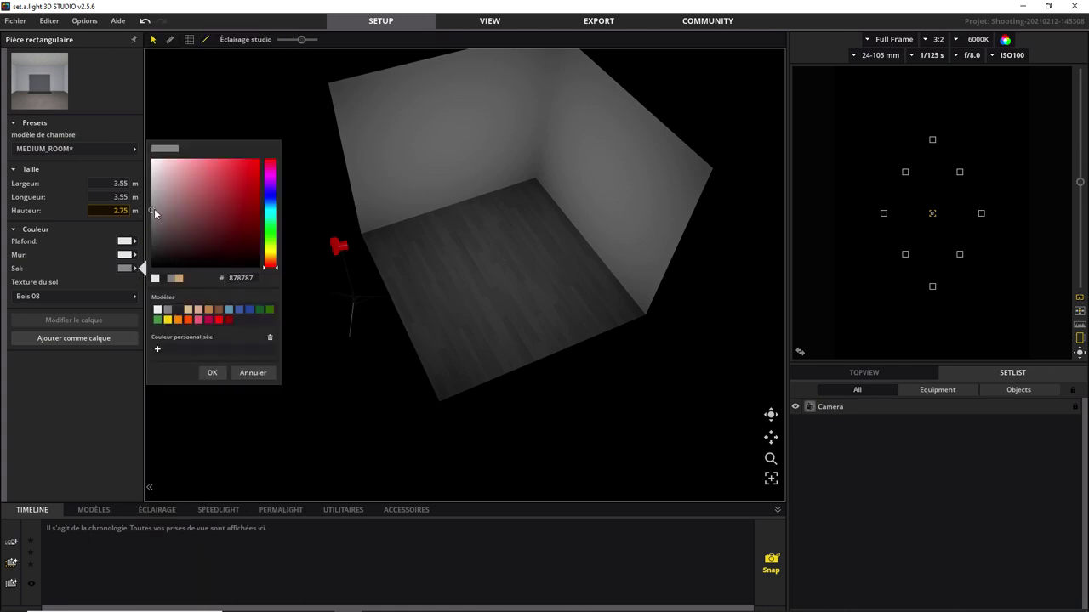
drag(154, 213, 153, 182)
click(443, 301)
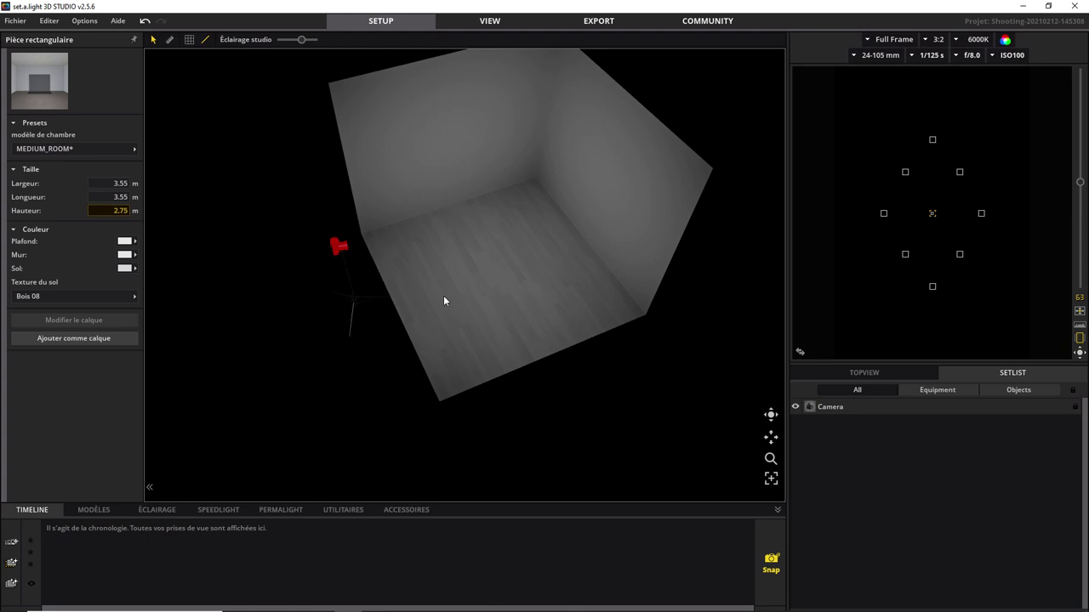
key(Return)
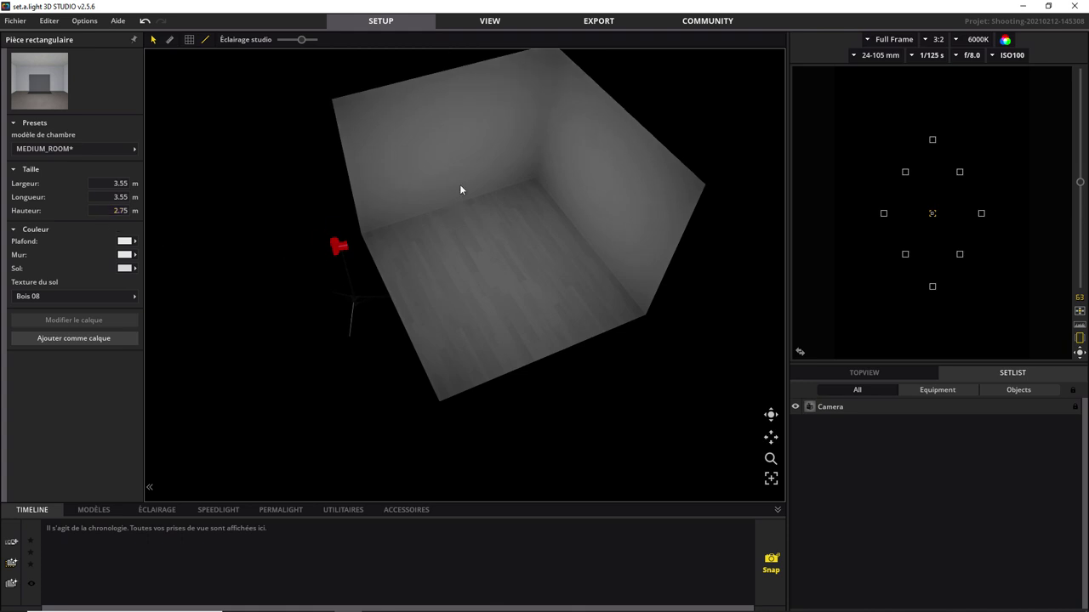
Move the camera further into the room and drop a Boite accessory near the front corner.
drag(345, 281, 448, 310)
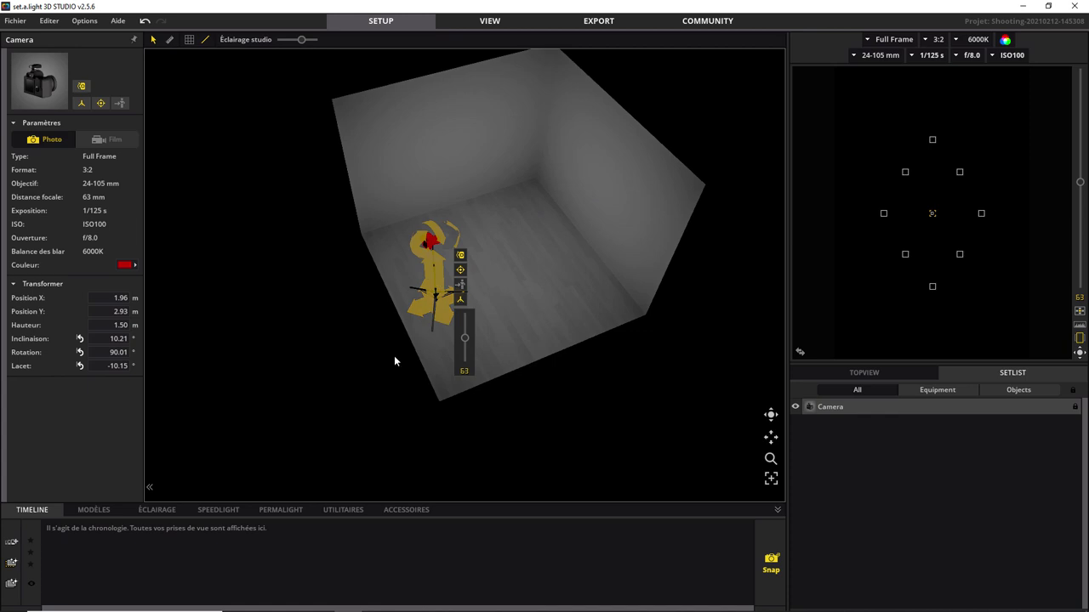
drag(445, 304, 480, 290)
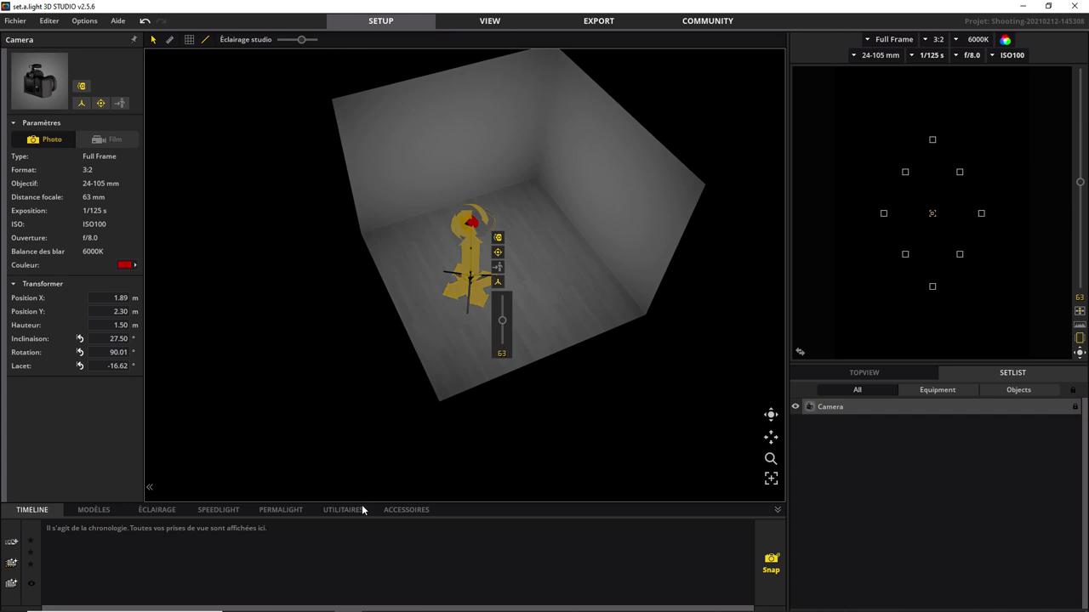
click(407, 510)
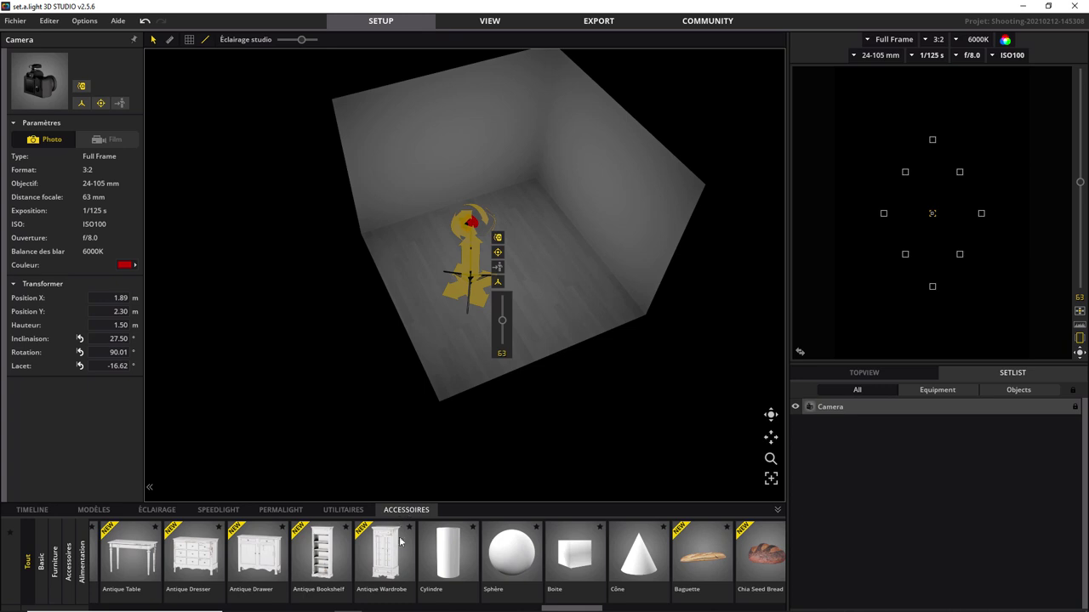
mouse_move(555, 608)
mouse_down()
mouse_move(362, 608)
mouse_move(568, 605)
mouse_up()
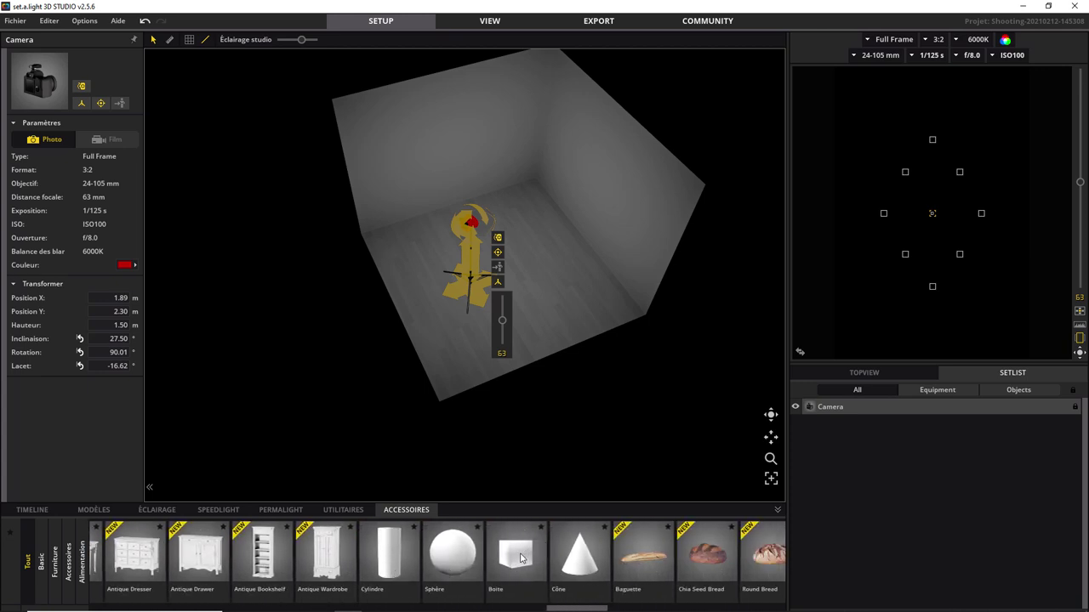
drag(521, 558, 457, 354)
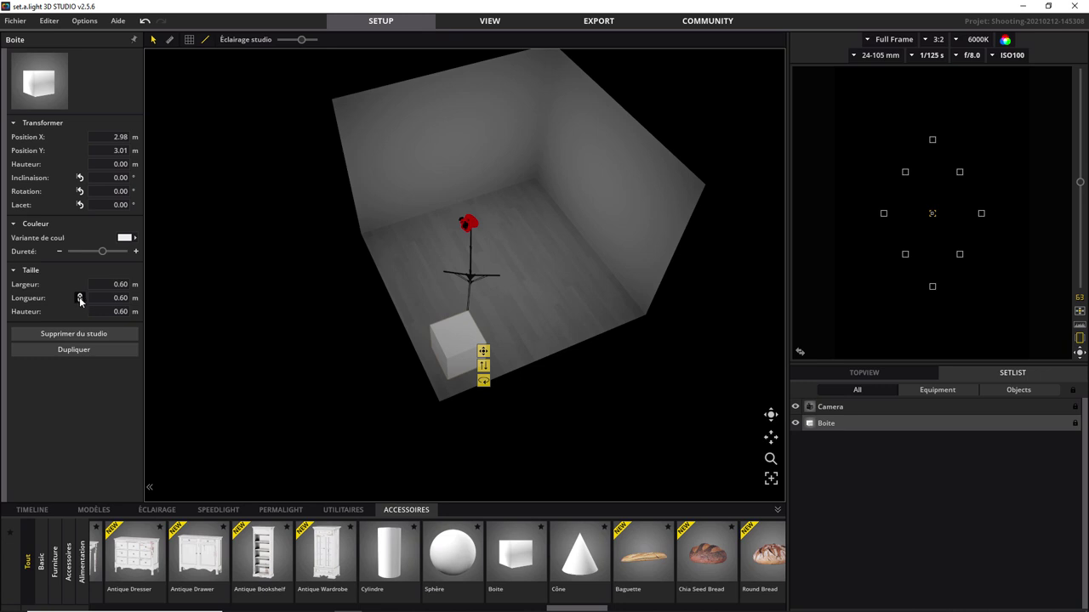
Adjust the box width, trying 123 and 1.65, and check the unit settings.
click(119, 285)
text(123)
key(Return)
drag(111, 284, 127, 284)
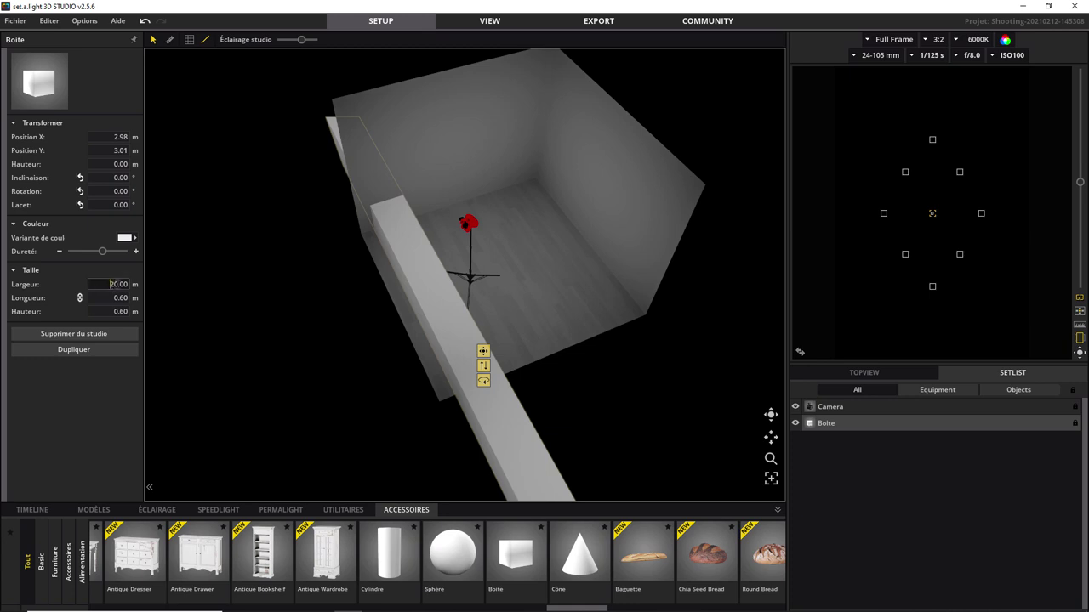
text(1)
text(.65)
key(Return)
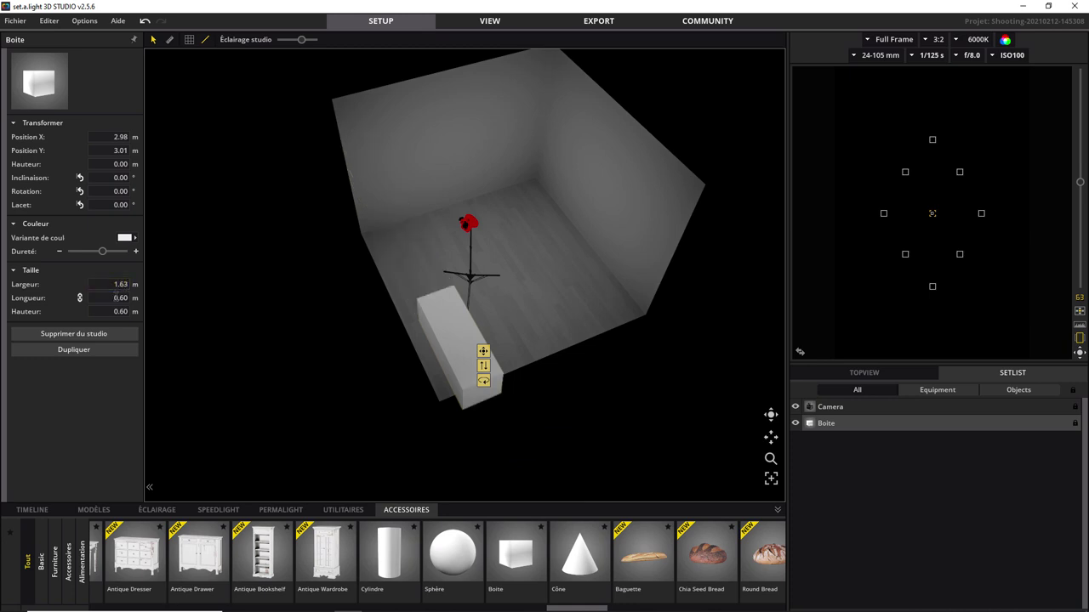
click(85, 20)
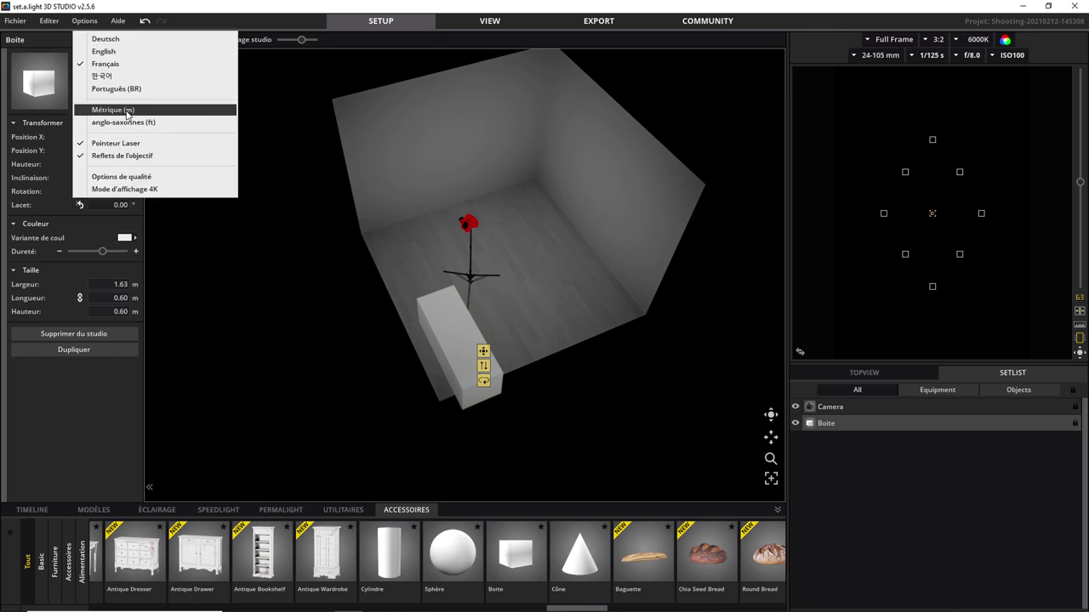
click(126, 365)
Make the box 1.23 × 0.41 × 0.41 m and slide it back toward the left wall.
click(120, 297)
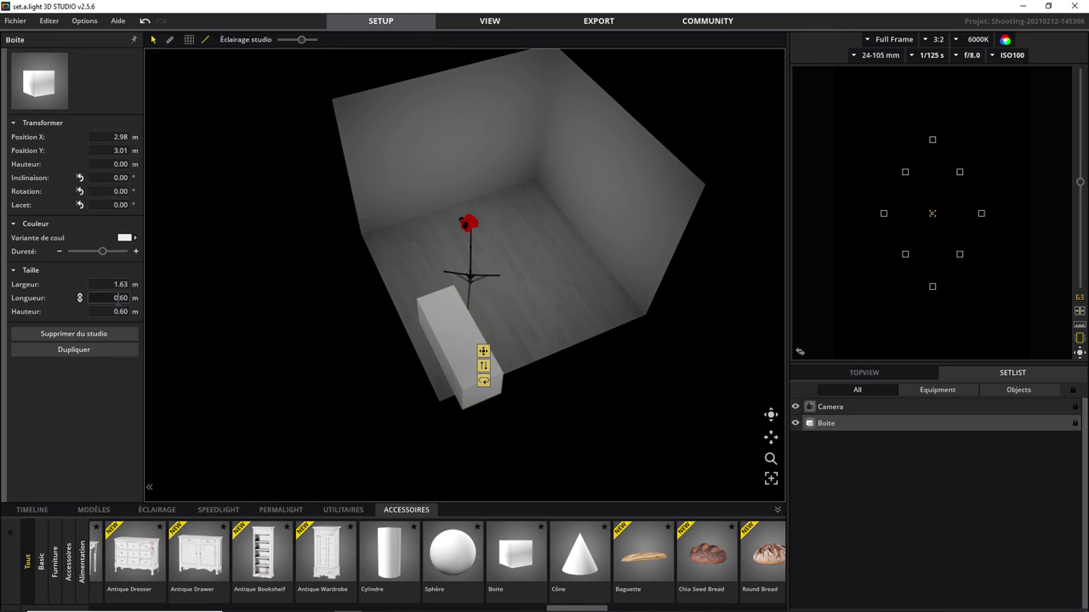
double_click(123, 297)
text(0.41)
key(Return)
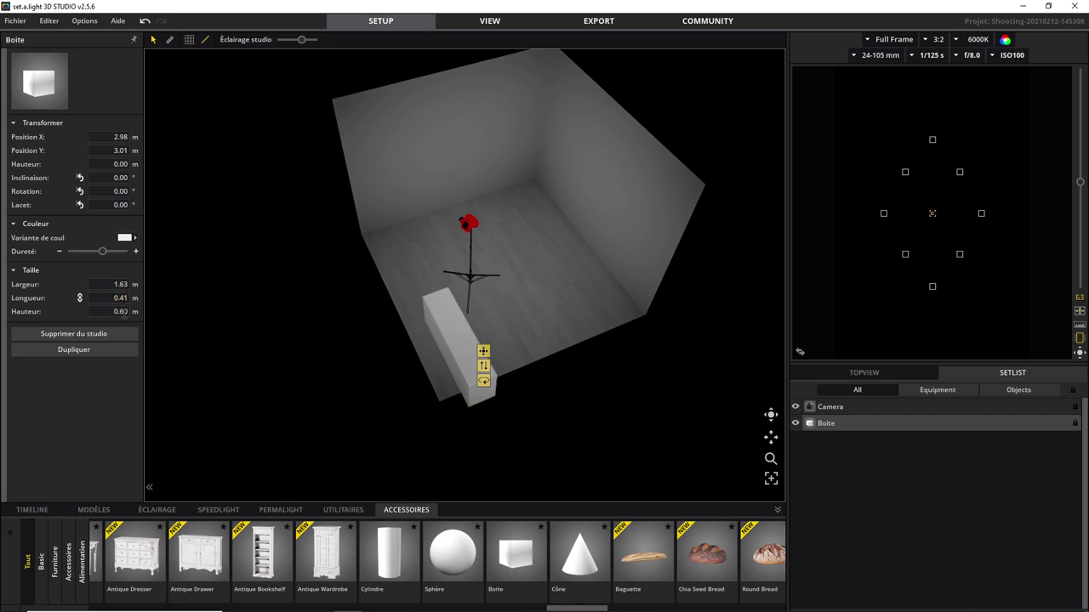
click(125, 312)
double_click(123, 311)
text(0.41)
key(Return)
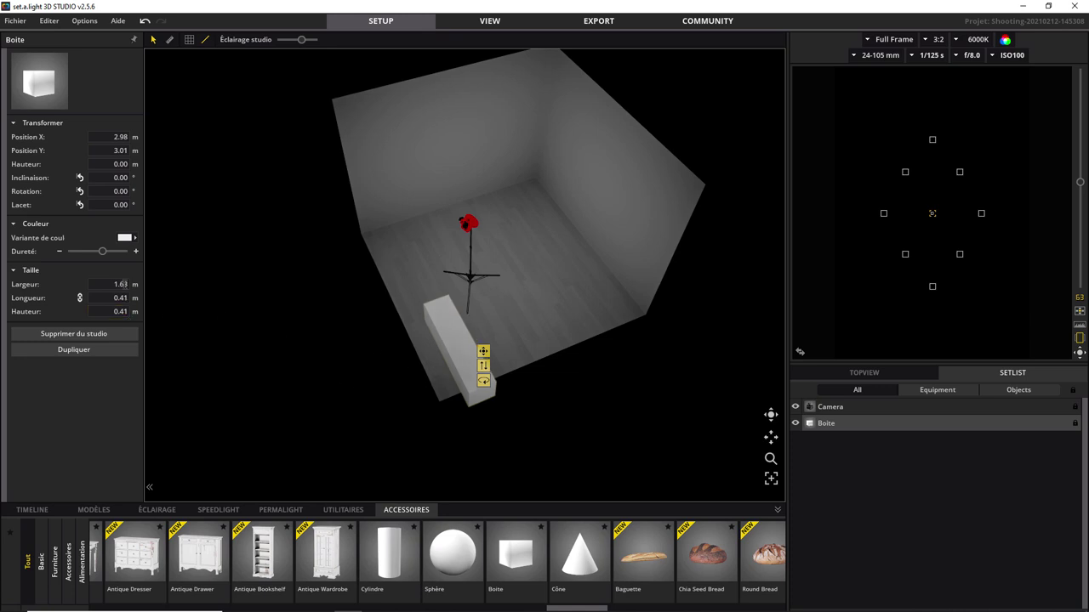
click(121, 284)
key(BackSpace)
text(2)
key(Return)
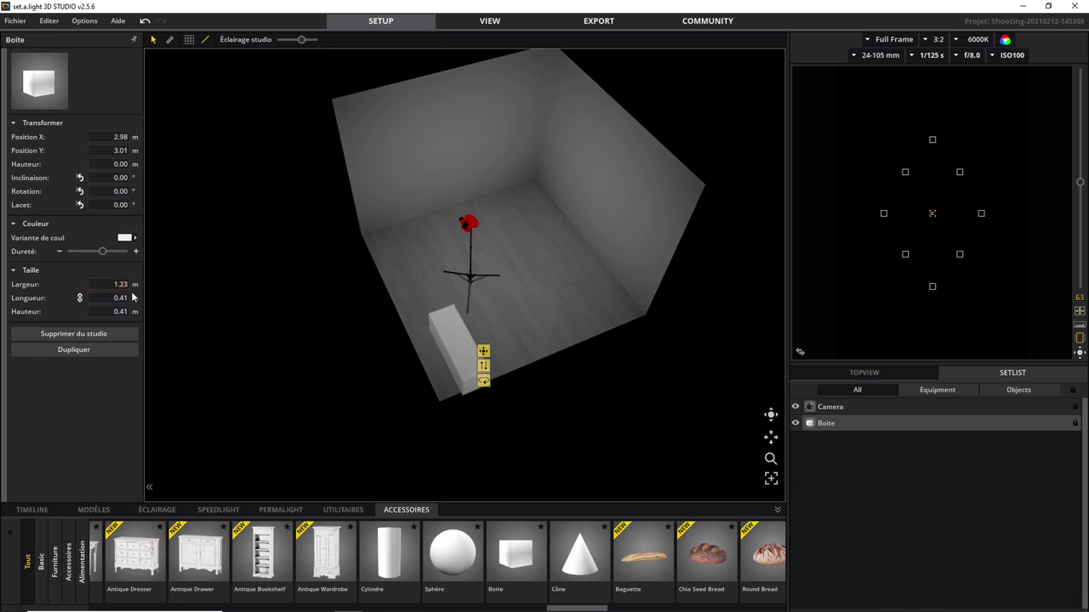
drag(460, 356, 437, 359)
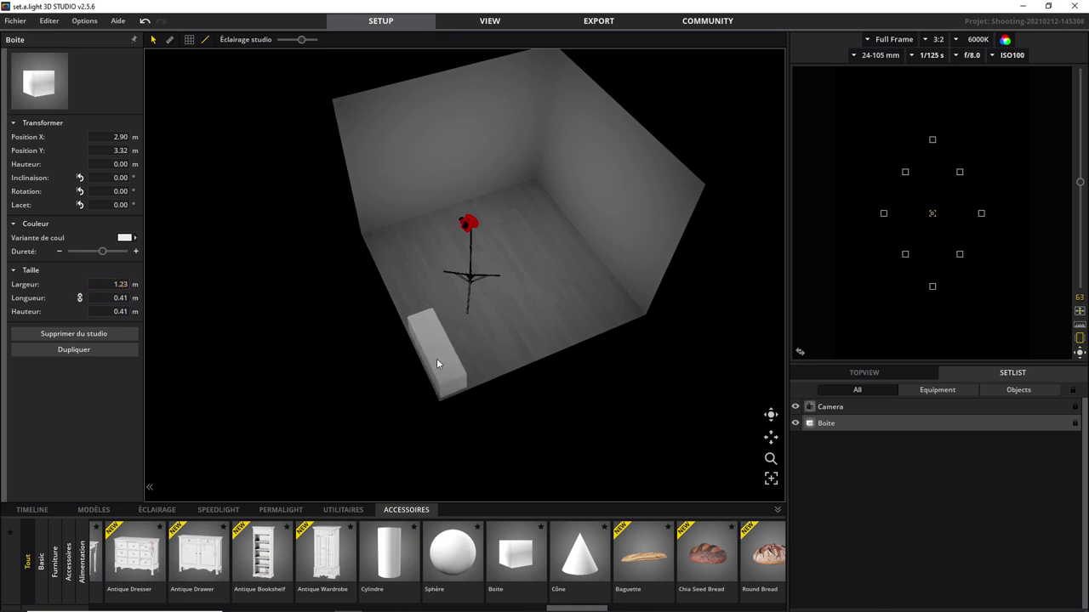
Tint the box a light cardboard tan (D2AF8A).
click(125, 239)
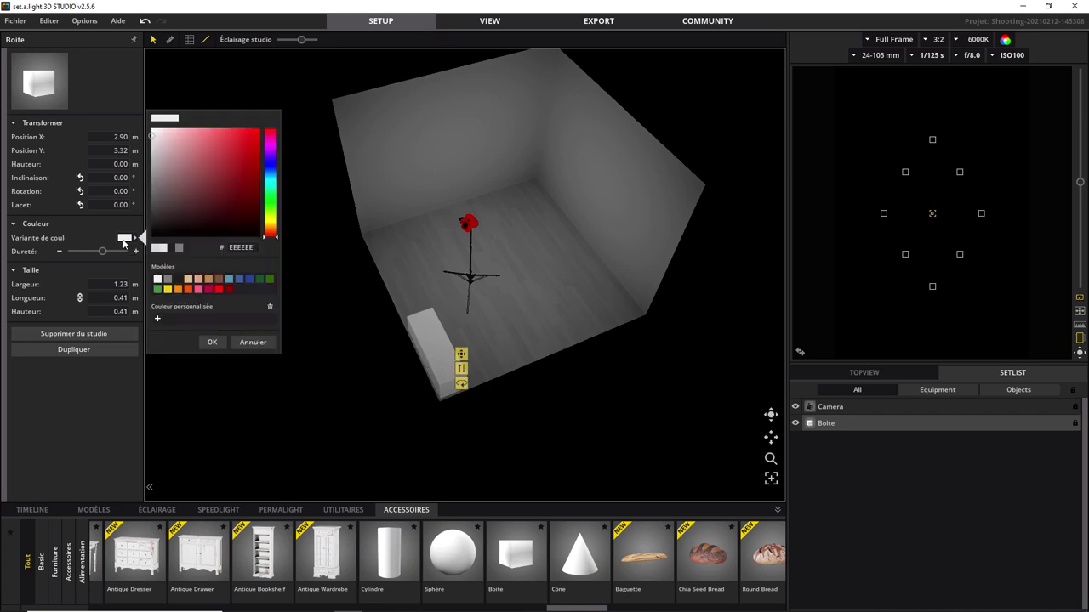
click(198, 280)
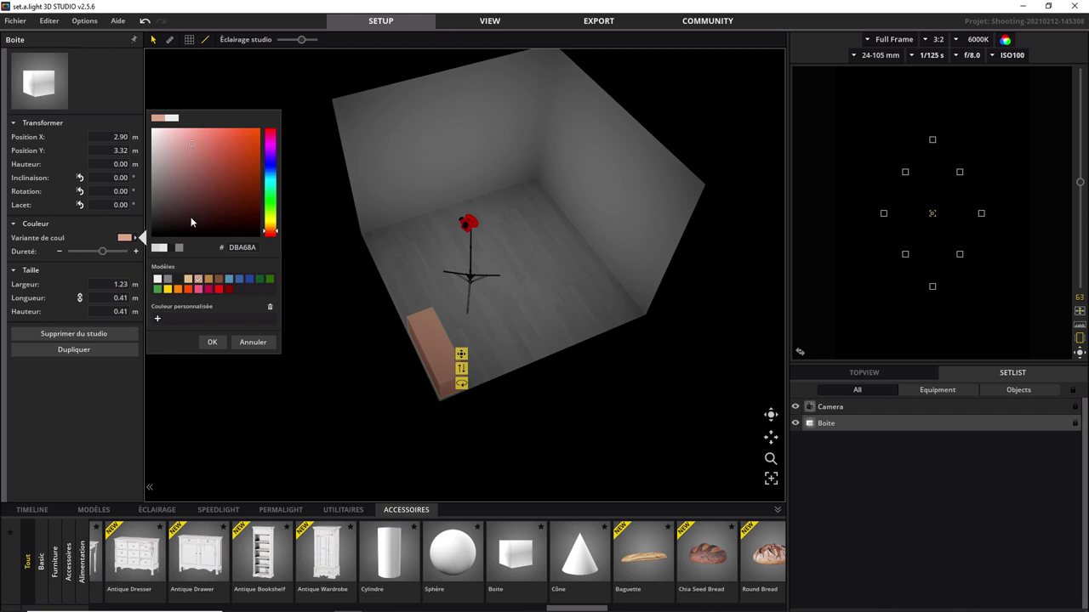
click(209, 279)
drag(218, 154, 189, 146)
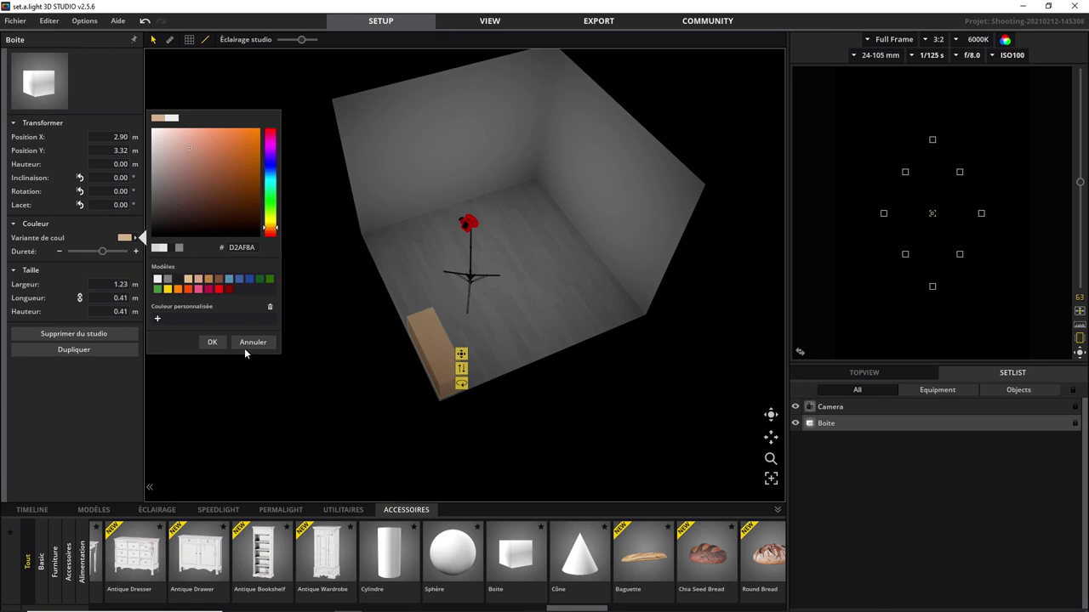
click(436, 361)
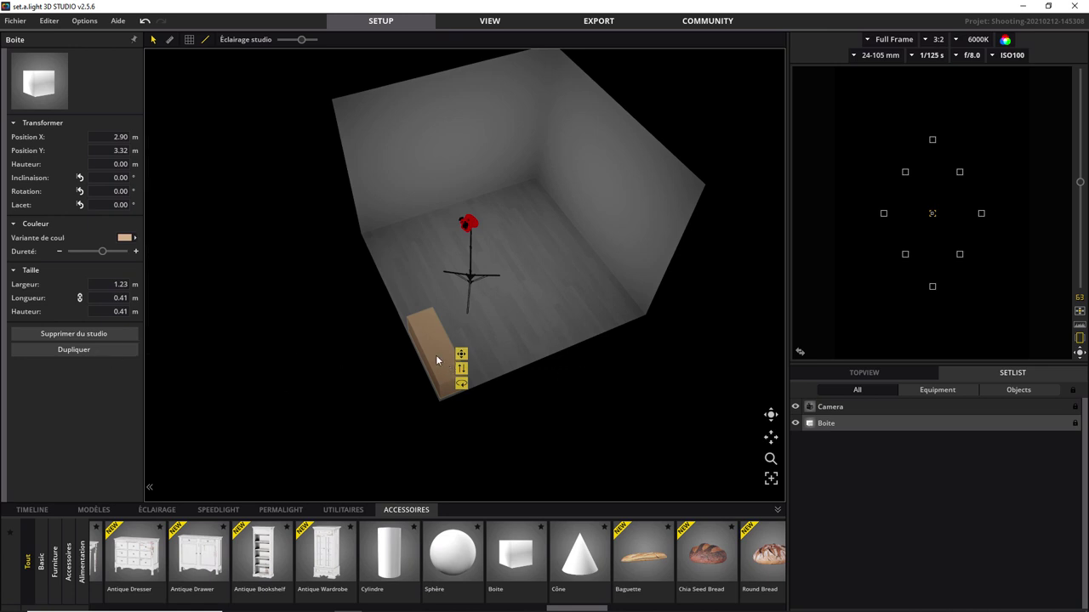
Duplicate the box, make the copy 0.82 m wide, raise it 0.41 m and set it on the long box.
click(88, 351)
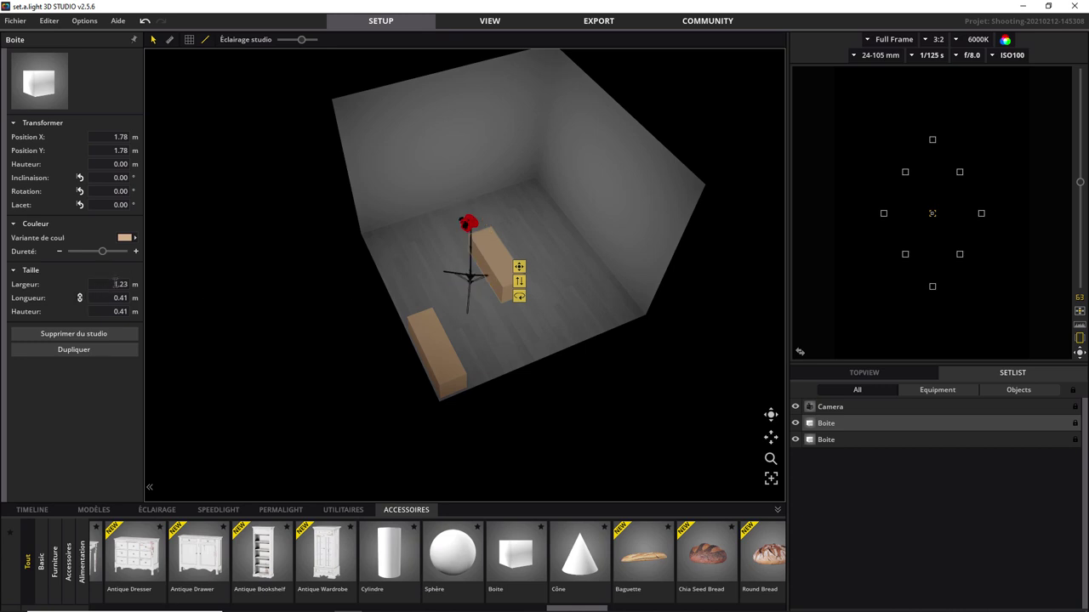
drag(104, 284, 130, 285)
text(.)
text(82)
key(Return)
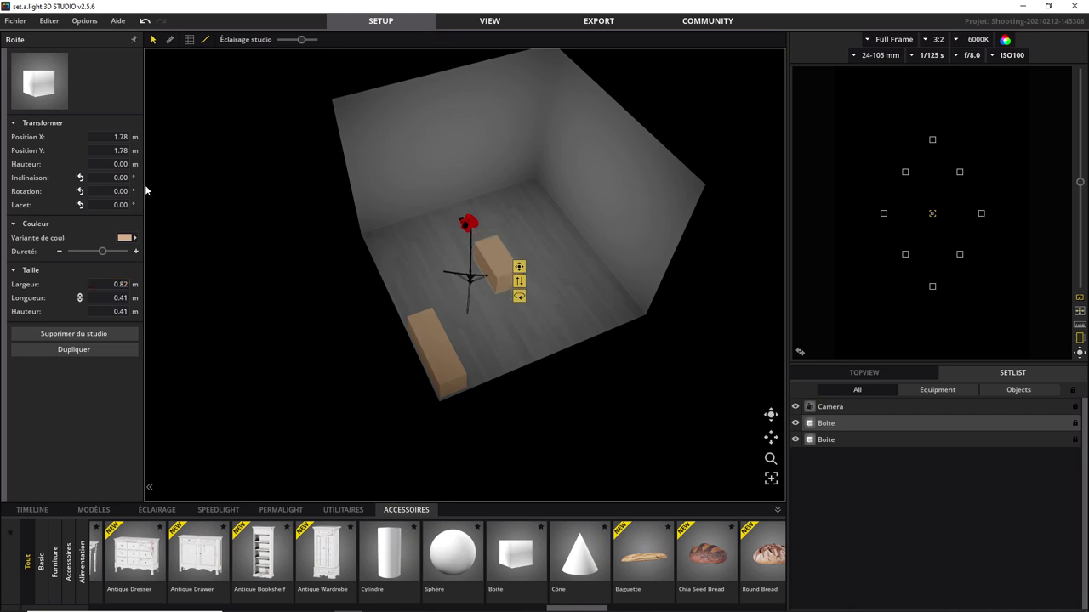
click(115, 164)
text(.41)
key(Return)
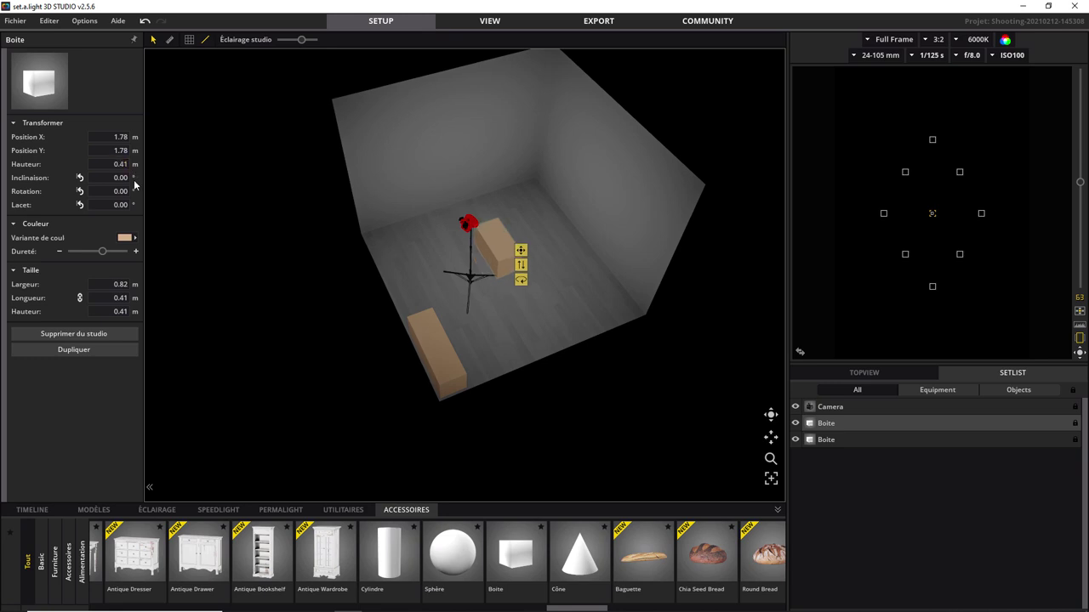
right_drag(681, 417, 534, 341)
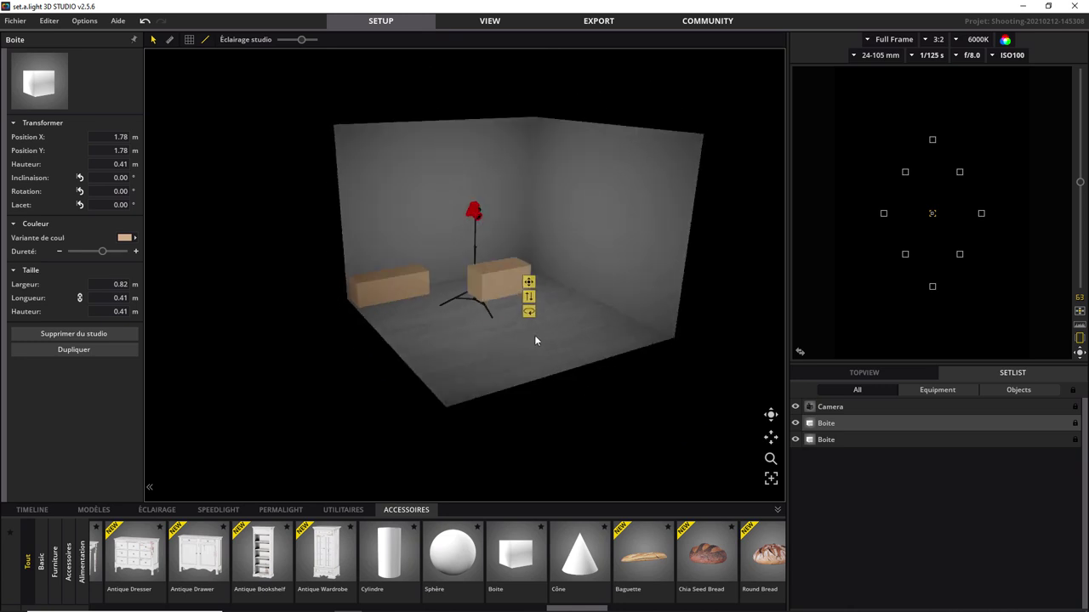
mouse_move(498, 282)
mouse_down()
mouse_move(399, 260)
mouse_move(371, 269)
mouse_up()
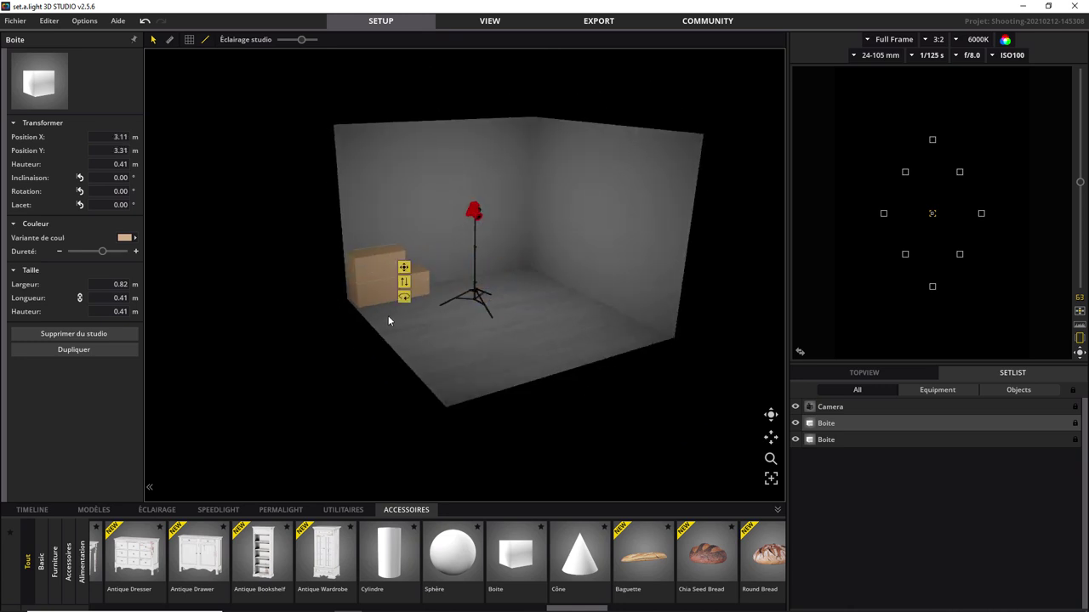
Duplicate again as a 0.41 m wide box raised 0.82 m and place it atop the stack.
click(89, 352)
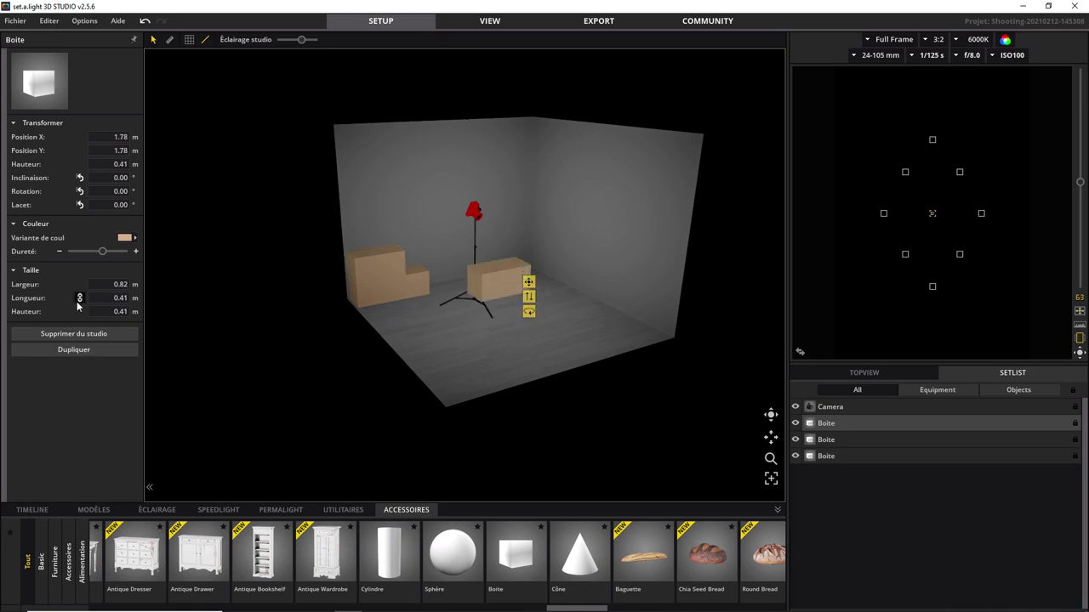
click(121, 284)
key(BackSpace)
key(BackSpace)
key(BackSpace)
text(0.41)
key(Return)
click(121, 164)
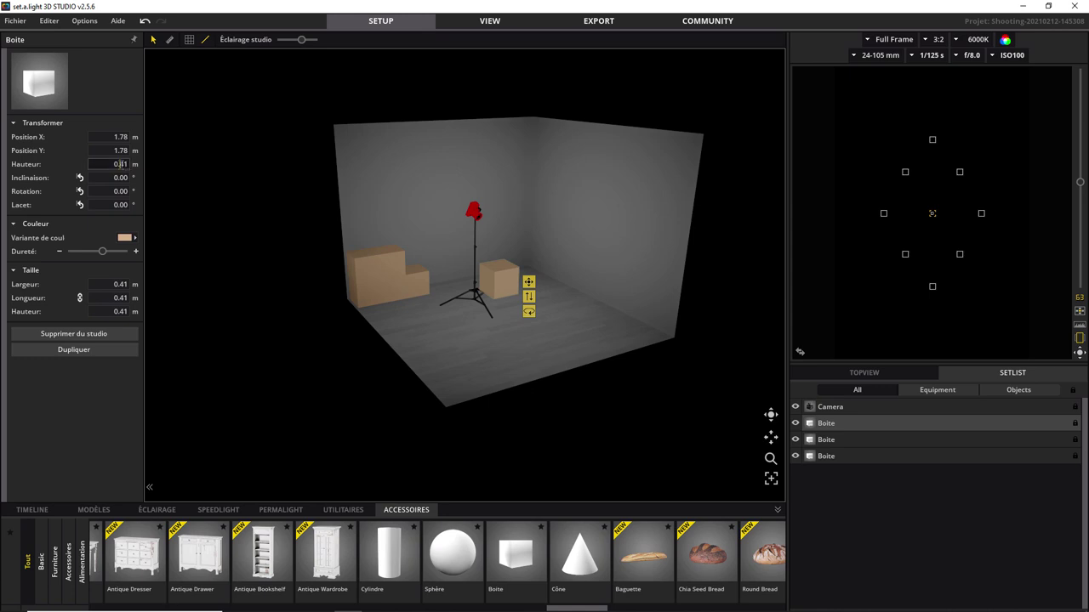
text(0.82)
key(Return)
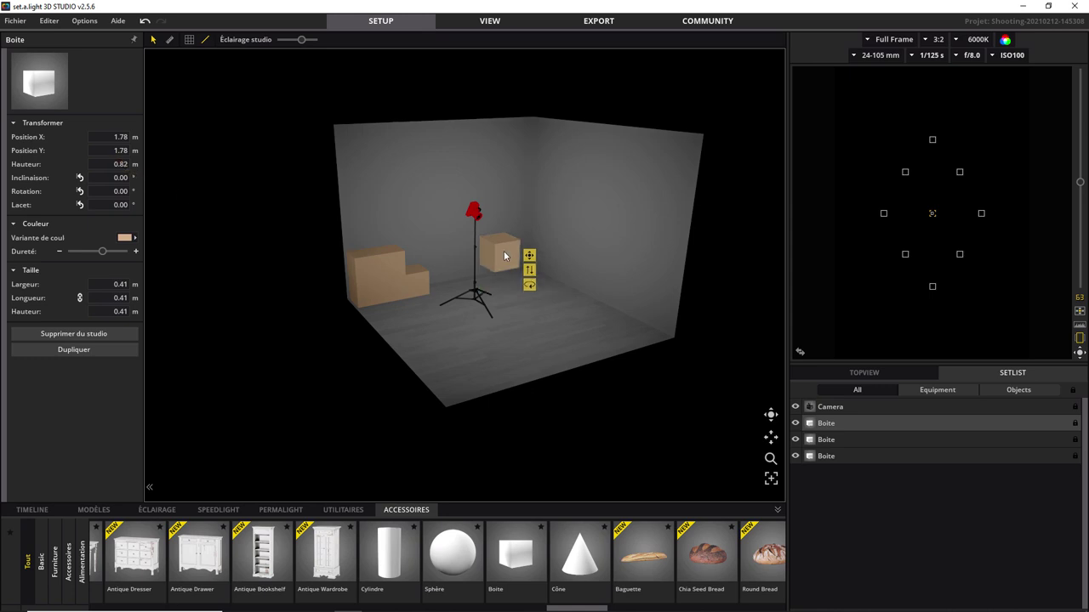
drag(509, 256, 365, 244)
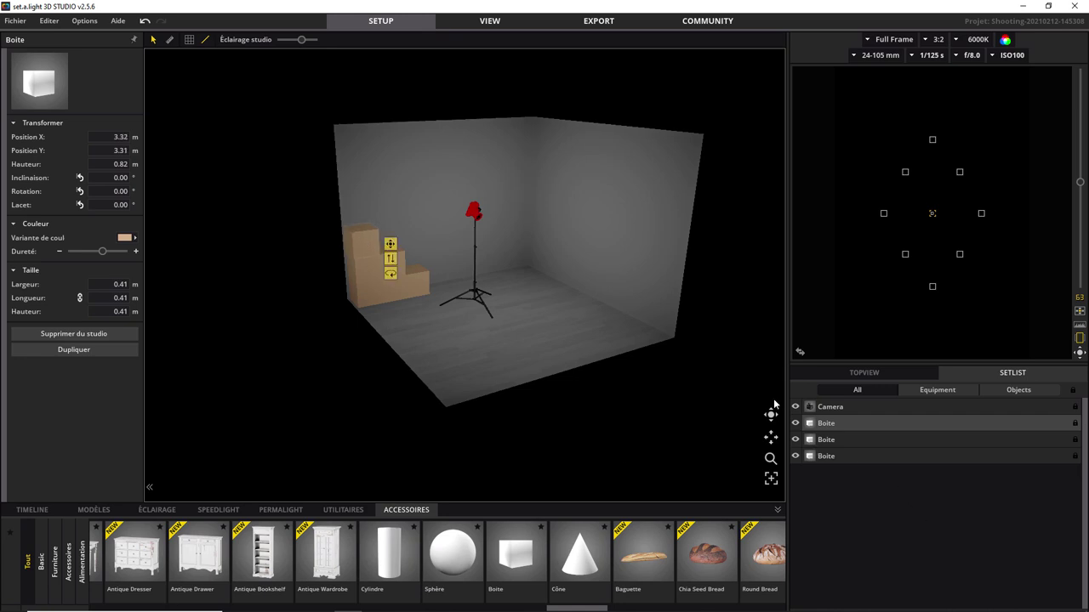
mouse_move(770, 415)
mouse_down()
mouse_move(595, 385)
mouse_move(413, 236)
mouse_up()
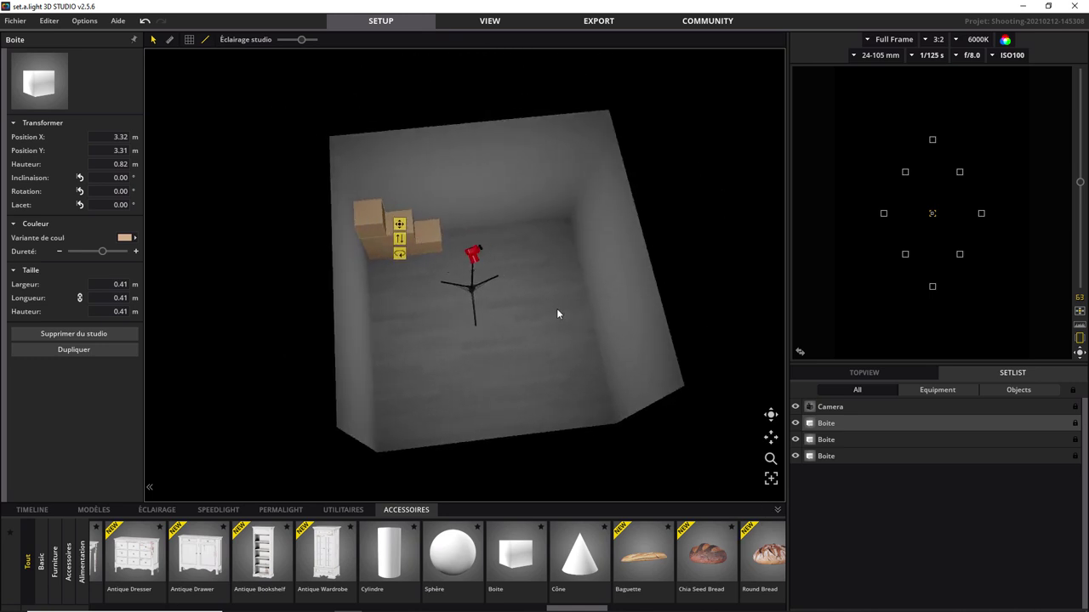
Orbit to a perspective view and drag a white 0.60 m Boite onto the floor near the tripod.
drag(771, 415, 850, 354)
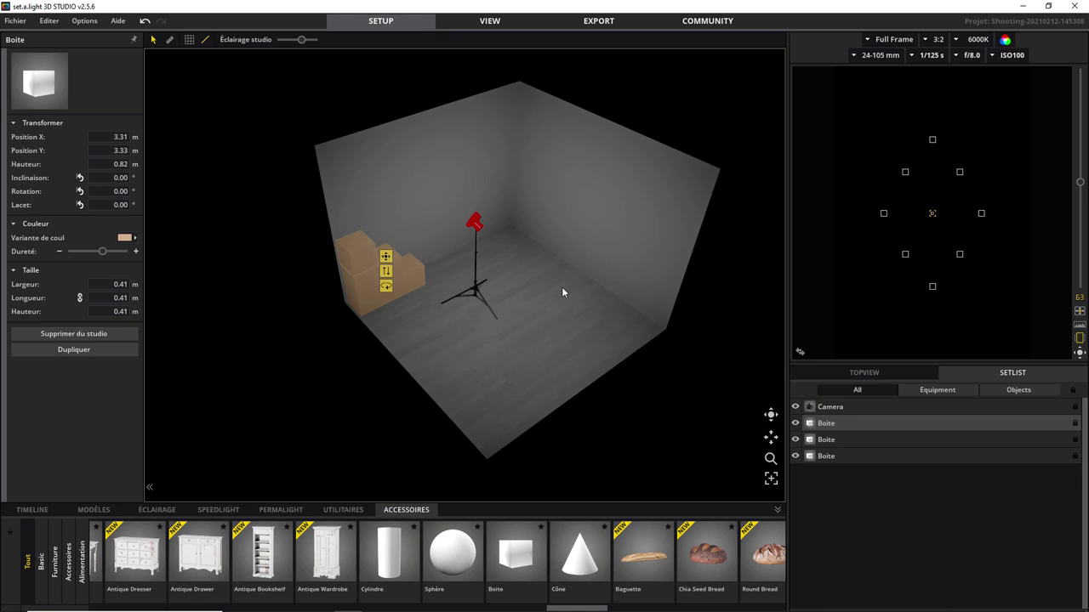
scroll(435, 561, up, 3)
scroll(435, 561, up, 3)
scroll(436, 562, up, 3)
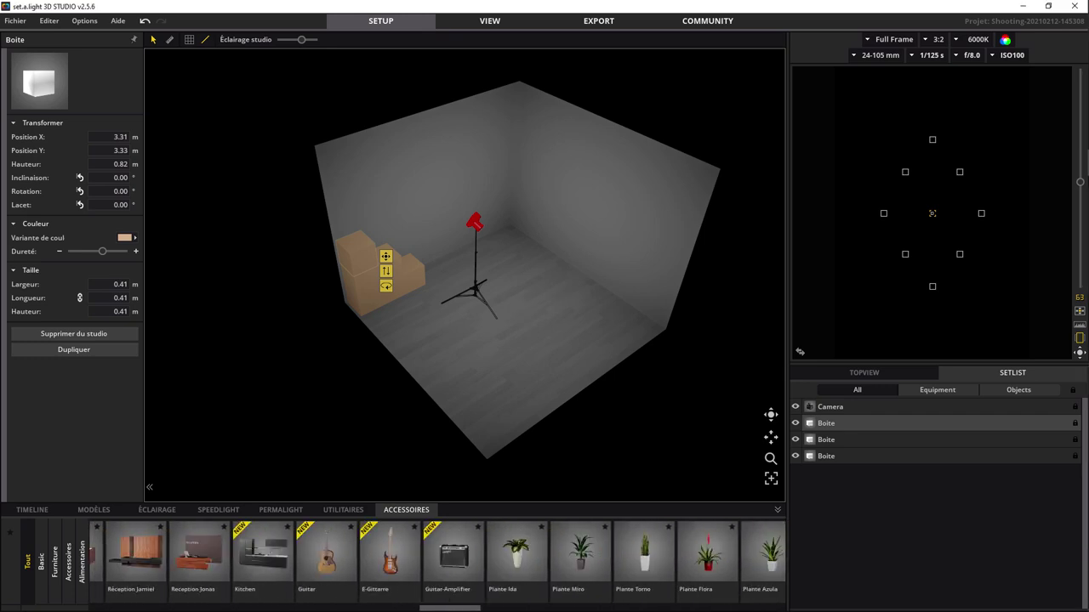
mouse_move(449, 607)
mouse_down()
mouse_move(253, 606)
mouse_move(599, 608)
mouse_move(576, 608)
mouse_up()
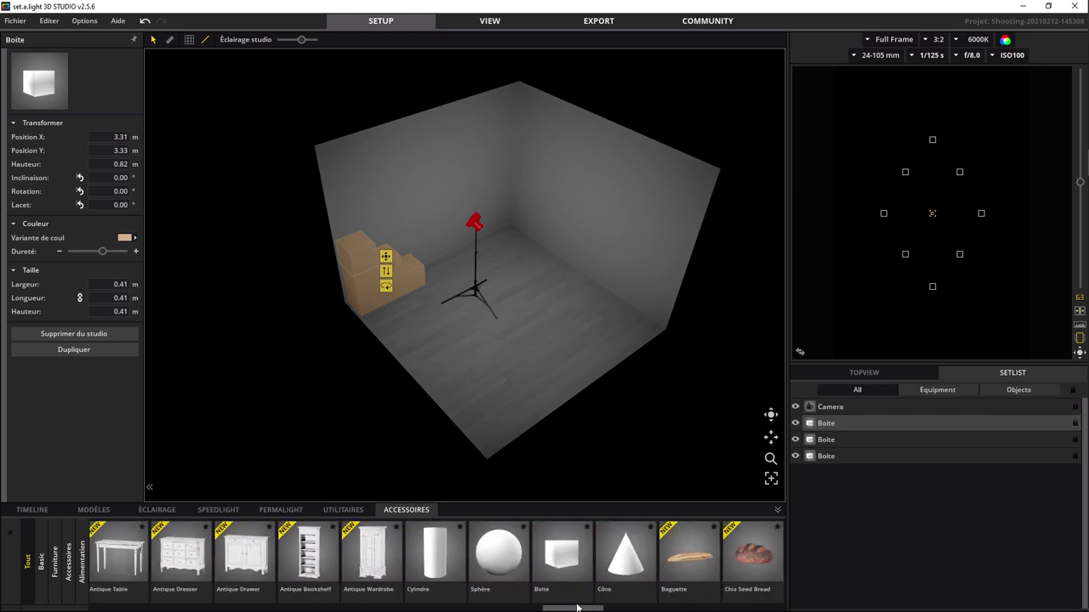
mouse_move(566, 558)
mouse_down()
mouse_move(549, 315)
mouse_move(528, 343)
mouse_up()
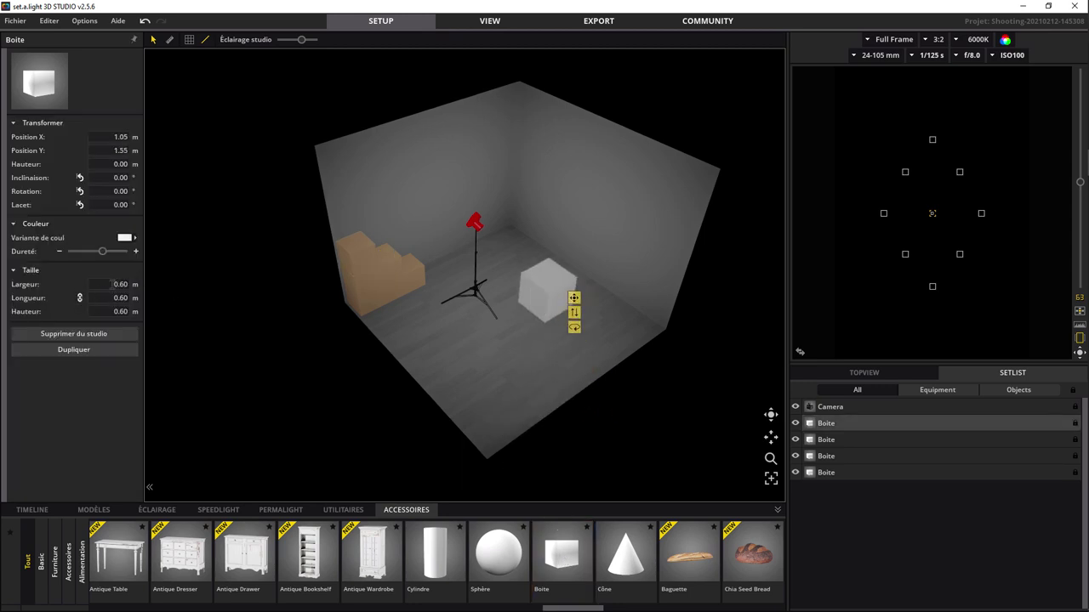
Resize the white box to 0.63 m wide, 1.60 m long (correcting the mistyped 160) and 2.75 m high.
click(111, 284)
text(0.63)
key(Return)
click(114, 298)
text(160)
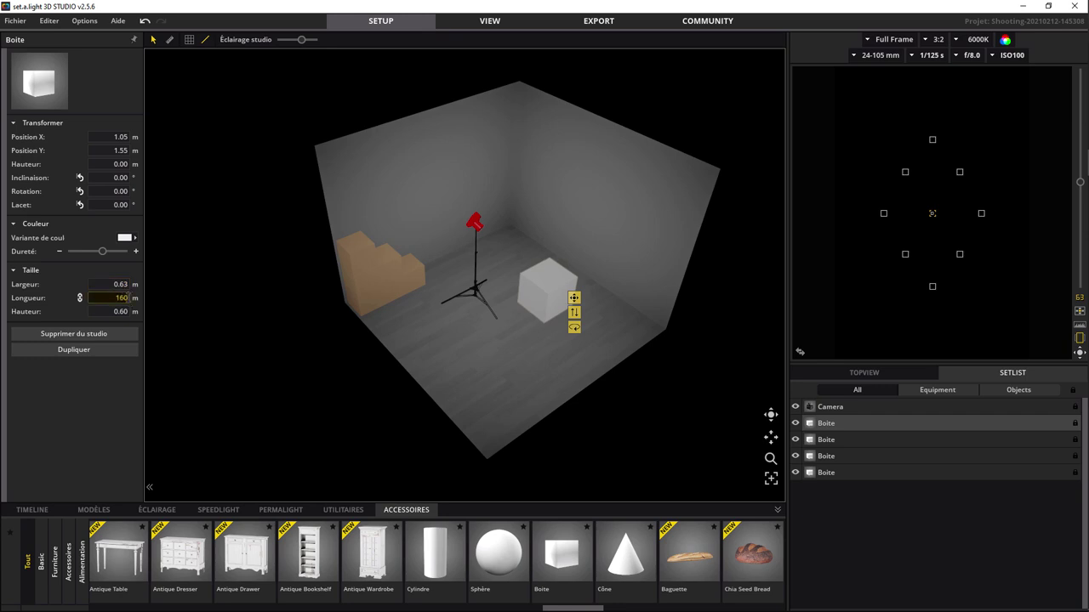
key(Return)
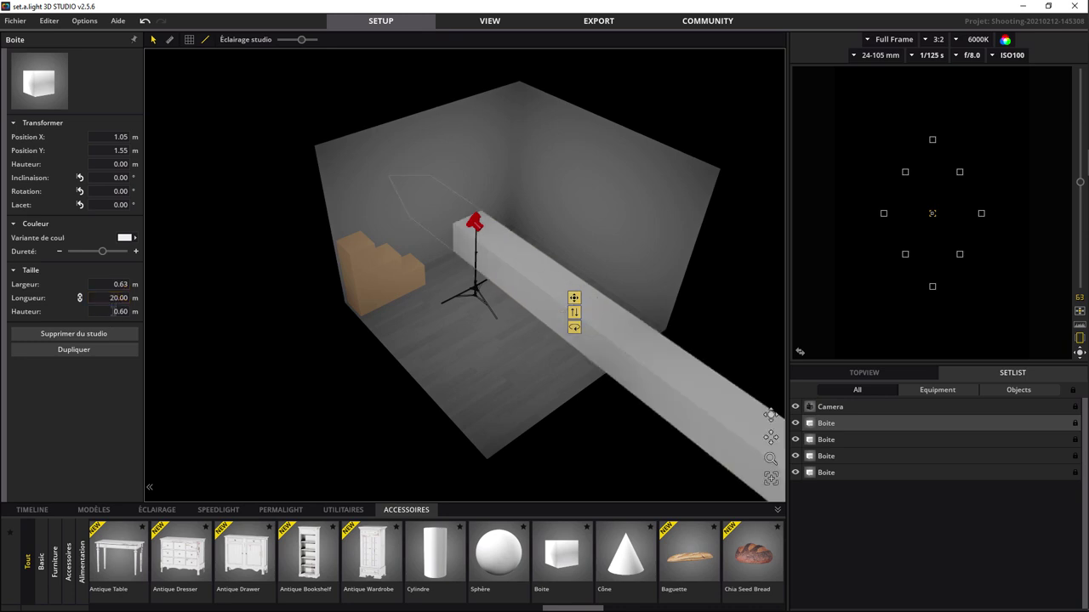
click(113, 298)
text(1.6)
key(Return)
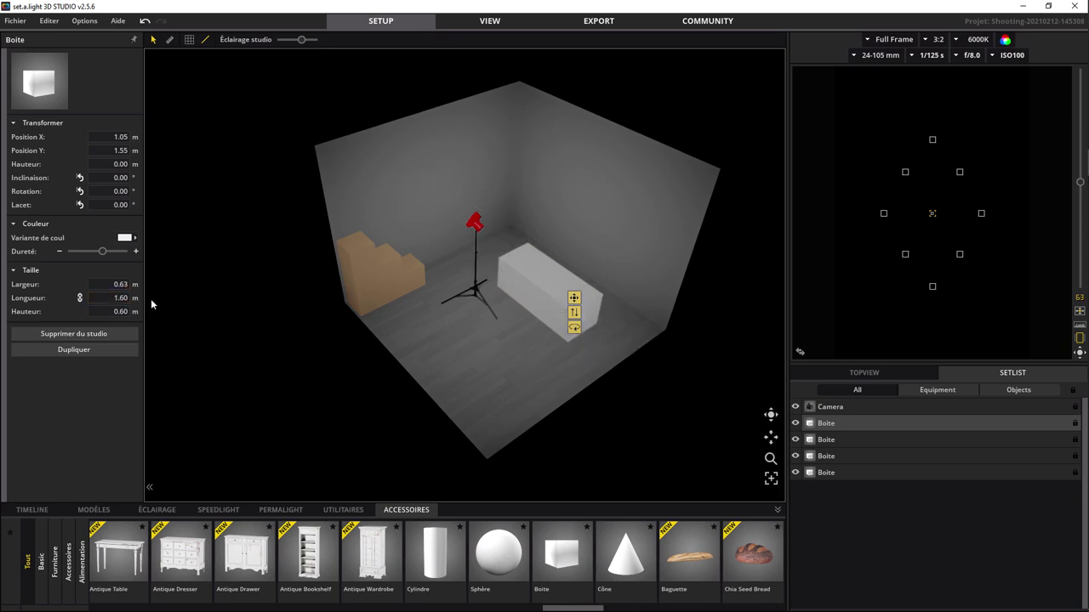
click(115, 311)
text(0.)
text(7)
text(5)
key(Return)
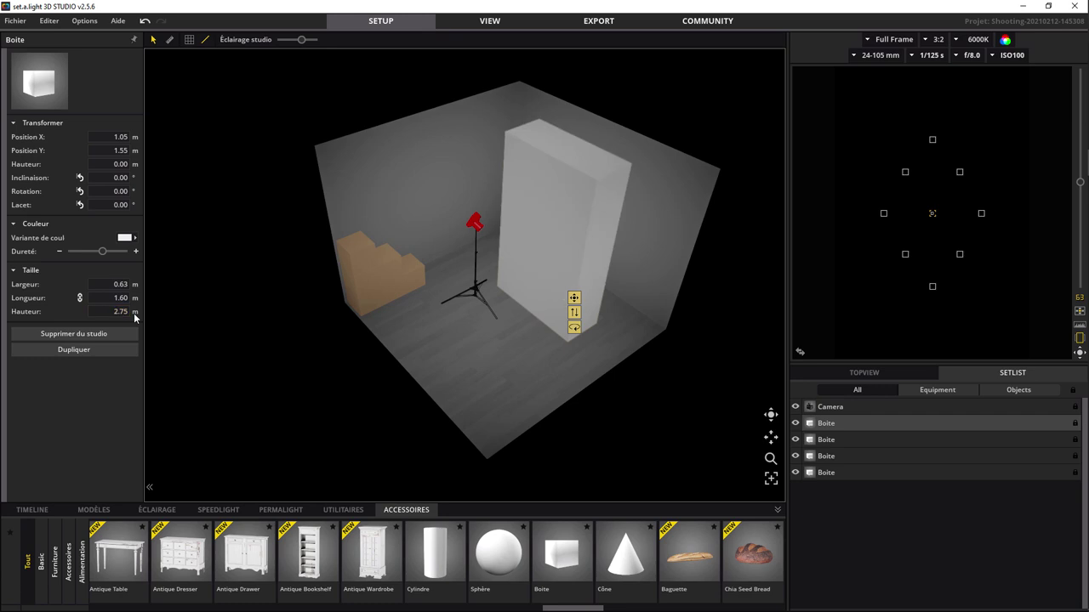
From an overhead view, slide the partition against a side wall at X 0.33 m, Y 2.74 m.
drag(772, 420, 720, 485)
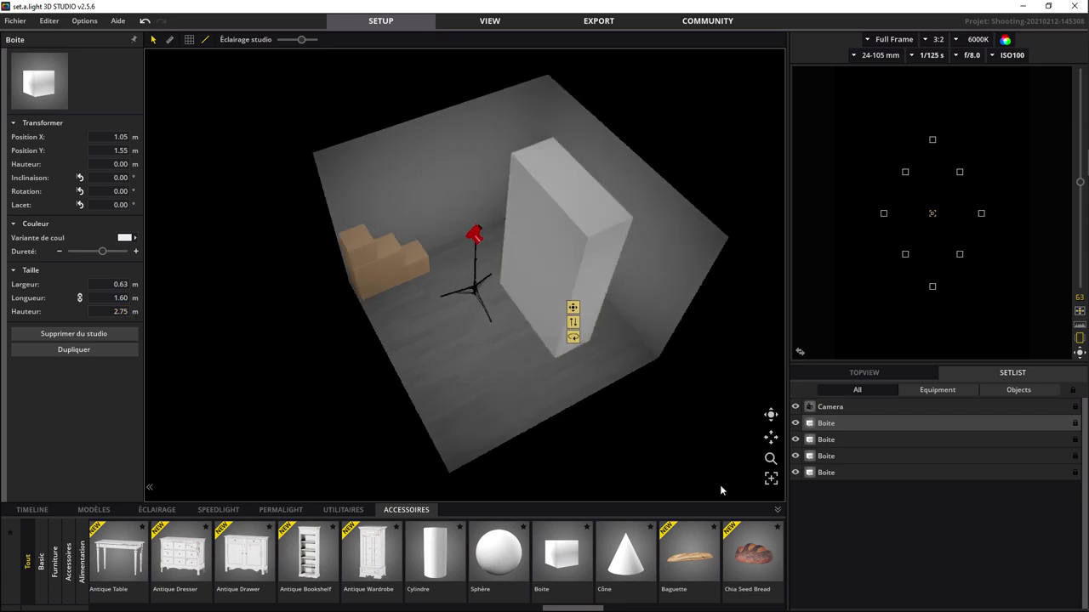
drag(543, 269, 563, 201)
mouse_move(770, 416)
mouse_down()
mouse_move(714, 468)
mouse_move(591, 440)
mouse_move(577, 471)
mouse_up()
drag(496, 351, 536, 374)
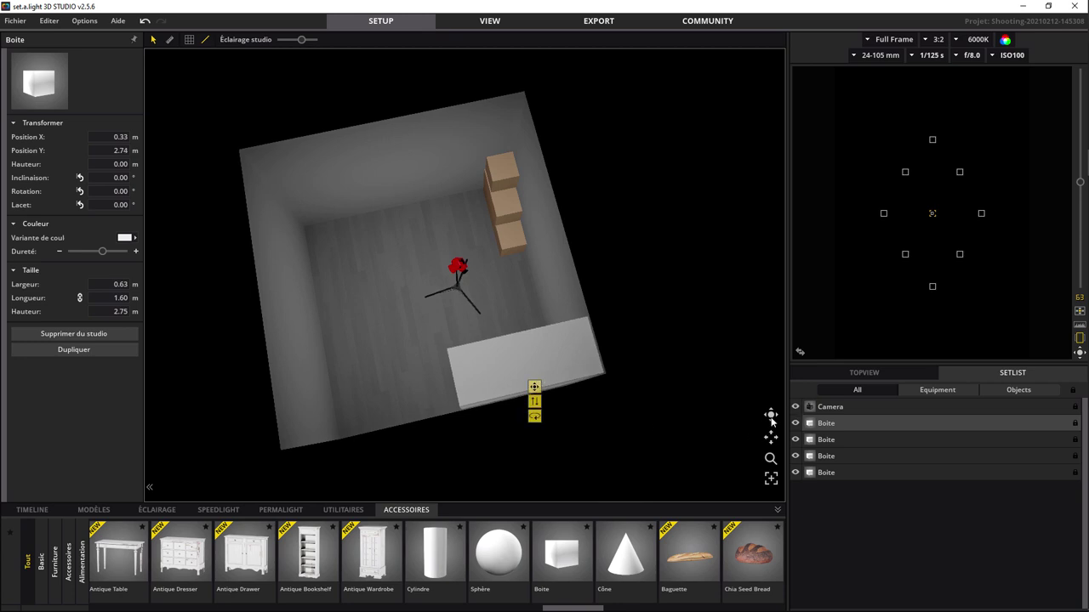
mouse_move(771, 416)
mouse_down()
mouse_move(583, 421)
mouse_move(422, 334)
mouse_move(502, 382)
mouse_move(413, 240)
mouse_move(382, 363)
mouse_move(427, 421)
mouse_up()
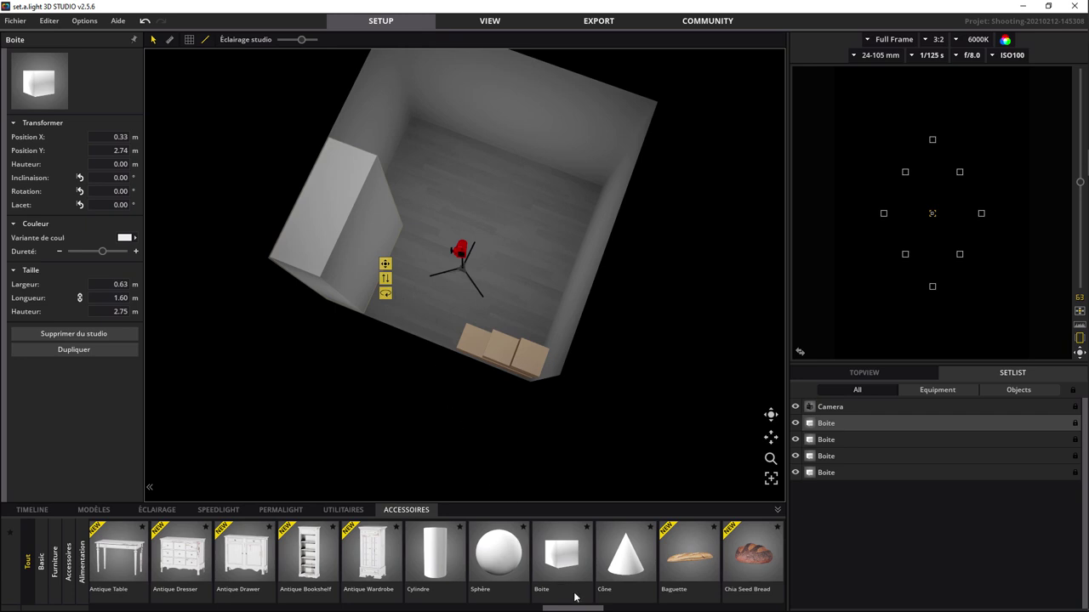
scroll(575, 596, up, 5)
drag(455, 609, 163, 610)
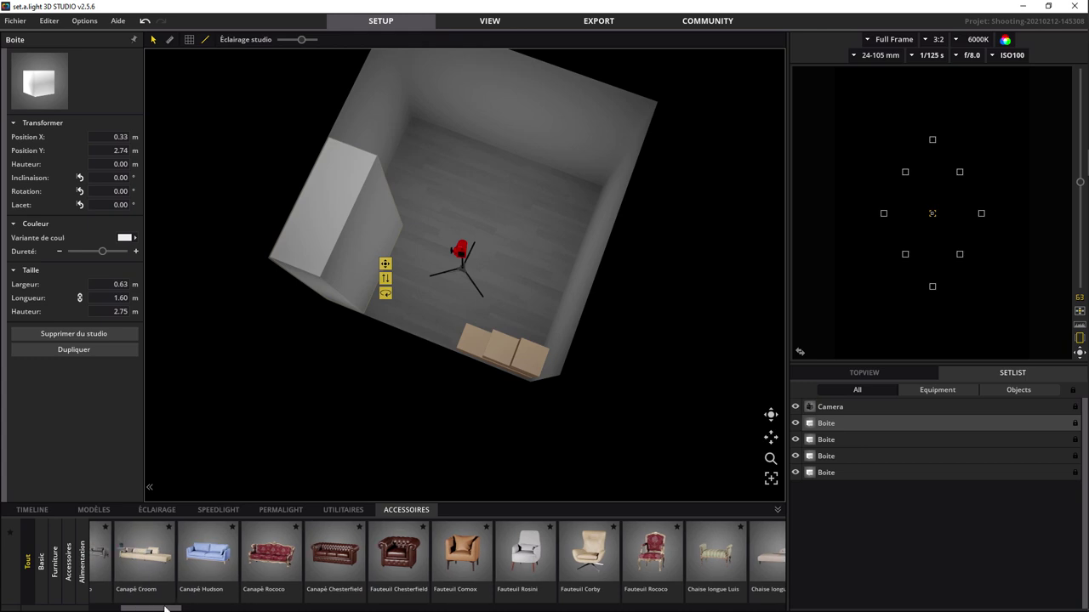
Drag in the Canapé Hudson sofa, nudge it toward the back wall, then add a 0.60 m Boite near the tripod.
mouse_move(213, 551)
mouse_down()
mouse_move(501, 354)
mouse_move(519, 250)
mouse_up()
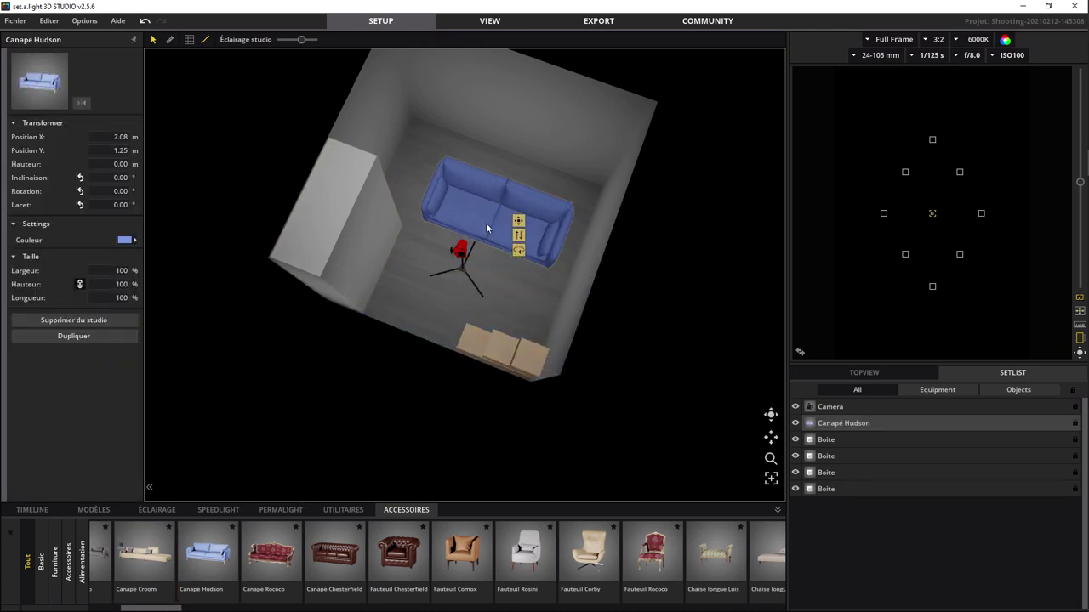
drag(486, 223, 483, 216)
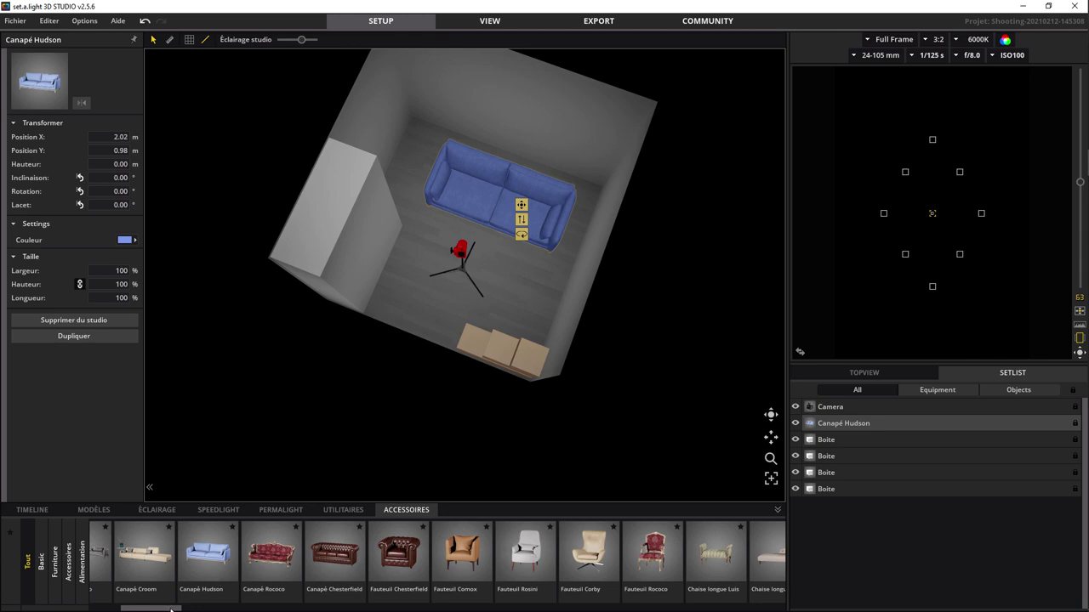
drag(171, 609, 623, 609)
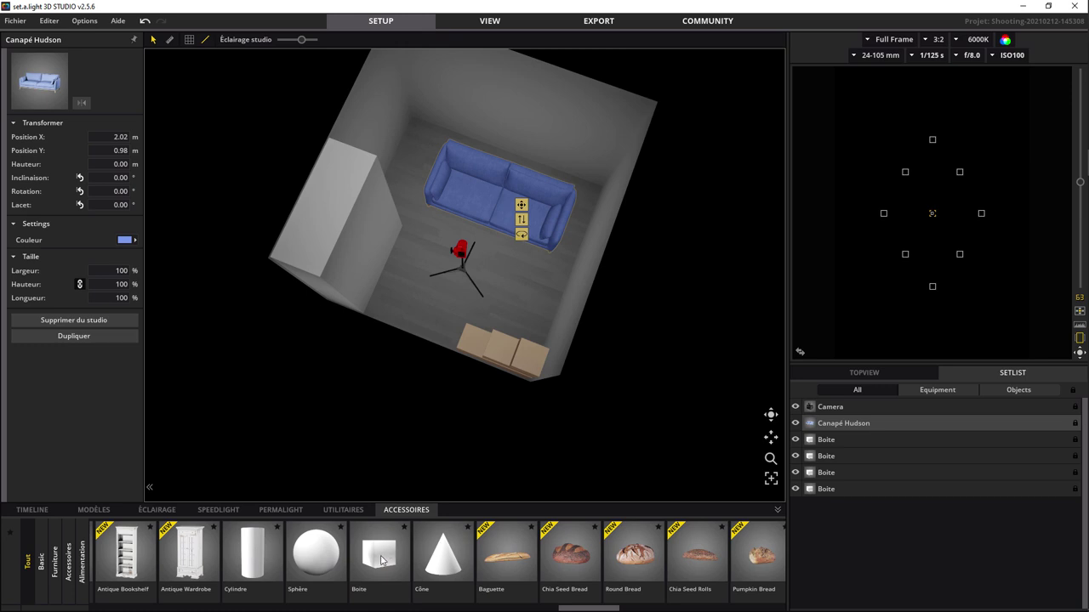
mouse_move(382, 560)
mouse_down()
mouse_move(460, 357)
mouse_move(517, 280)
mouse_move(509, 303)
mouse_up()
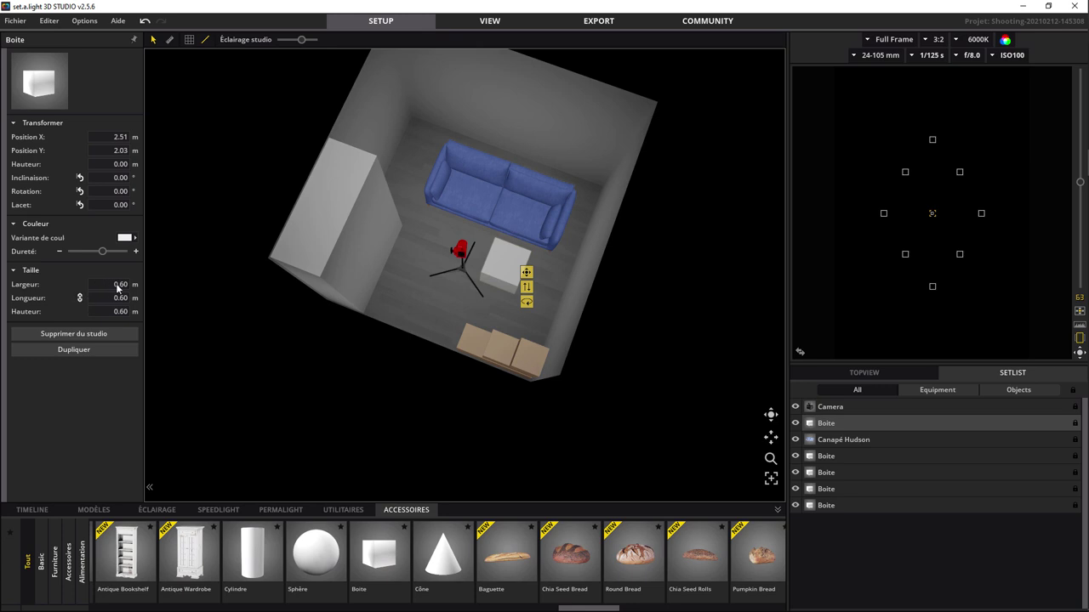
Resize the newest box to 1.75 m wide and 1.00 m long as a low table before the sofa.
click(107, 284)
text(1.75)
key(Return)
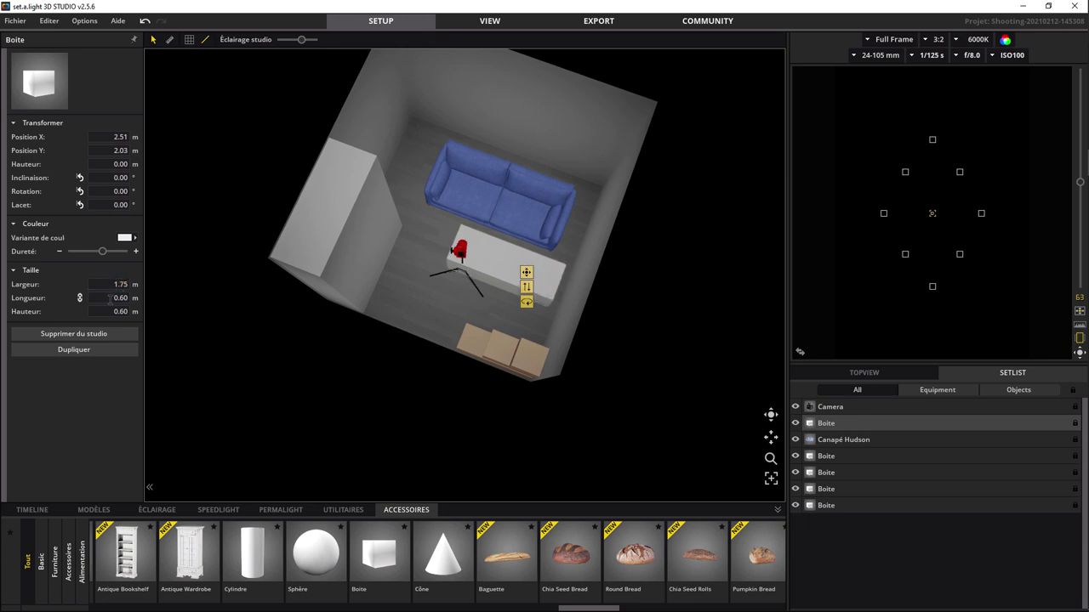
click(121, 297)
text(1)
key(Return)
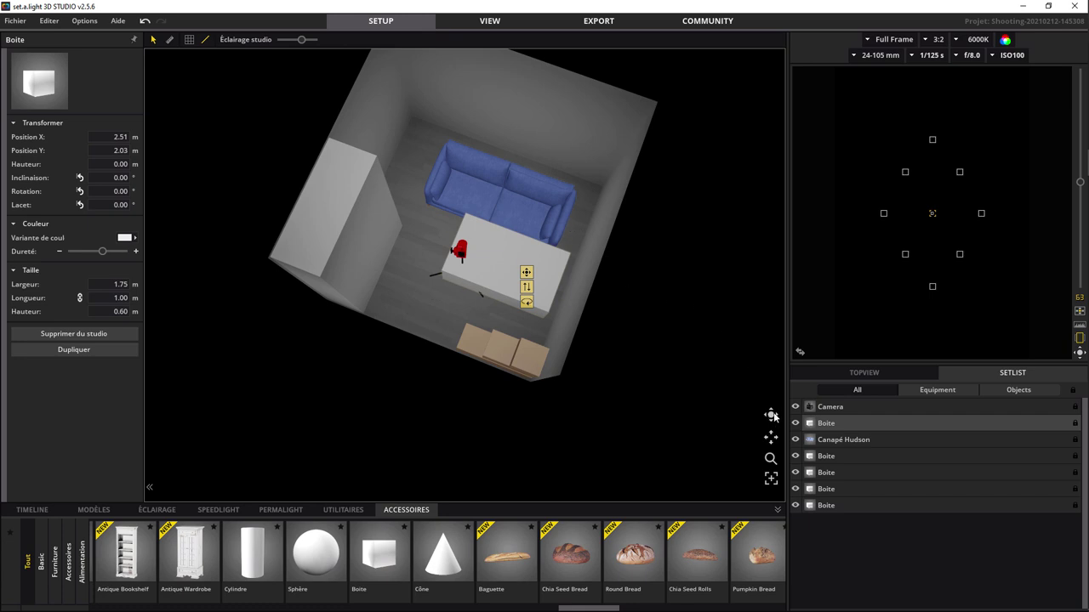
Set the Canapé Hudson sofa on top of the white box.
mouse_move(770, 418)
mouse_down()
mouse_move(473, 500)
mouse_move(415, 471)
mouse_up()
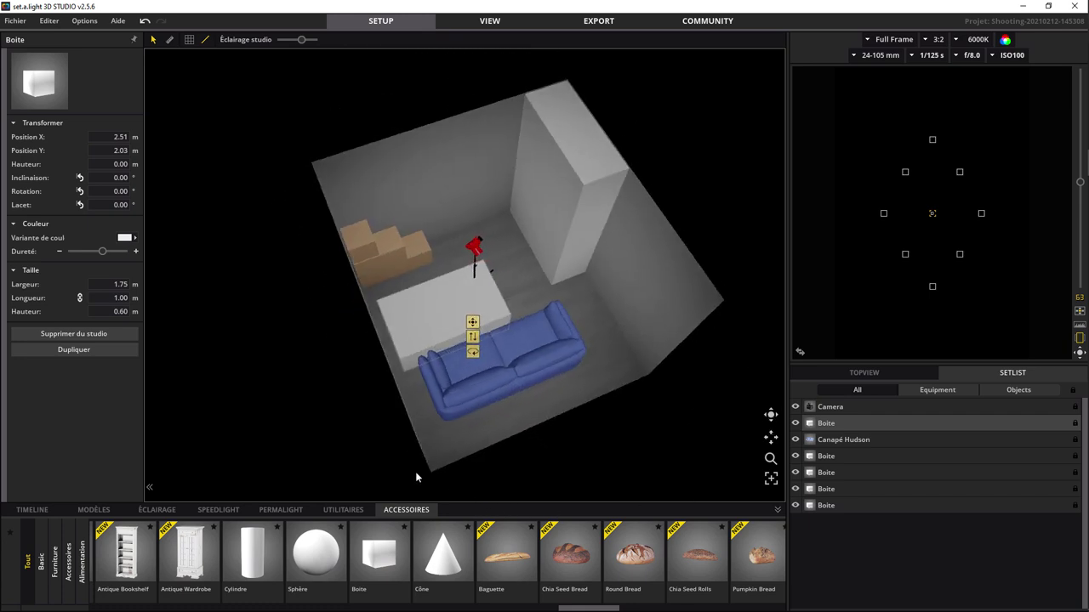
drag(499, 368, 456, 313)
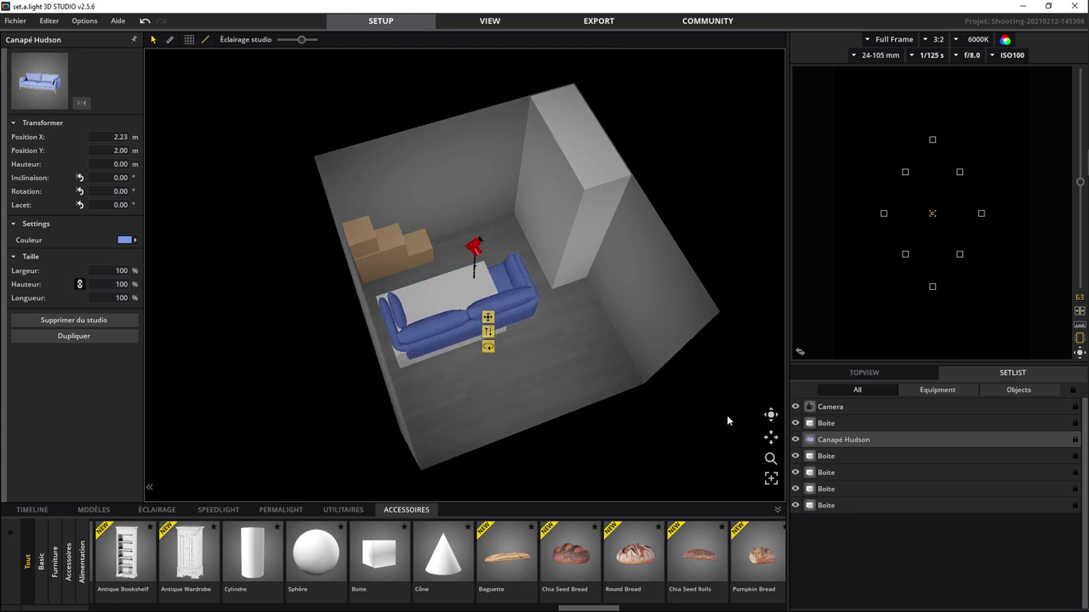
drag(770, 416, 540, 382)
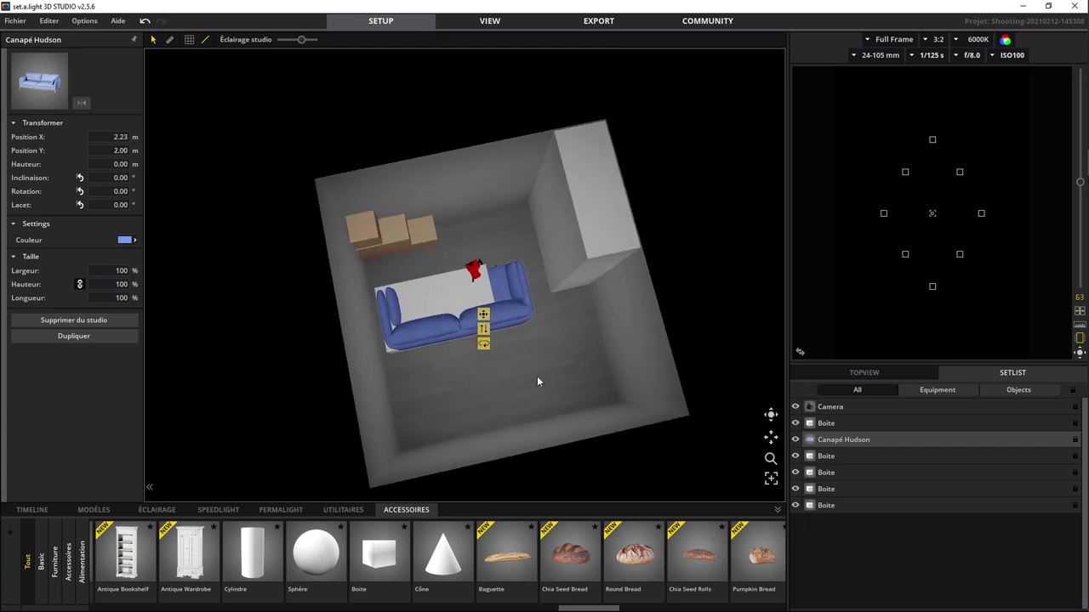
drag(513, 312, 513, 310)
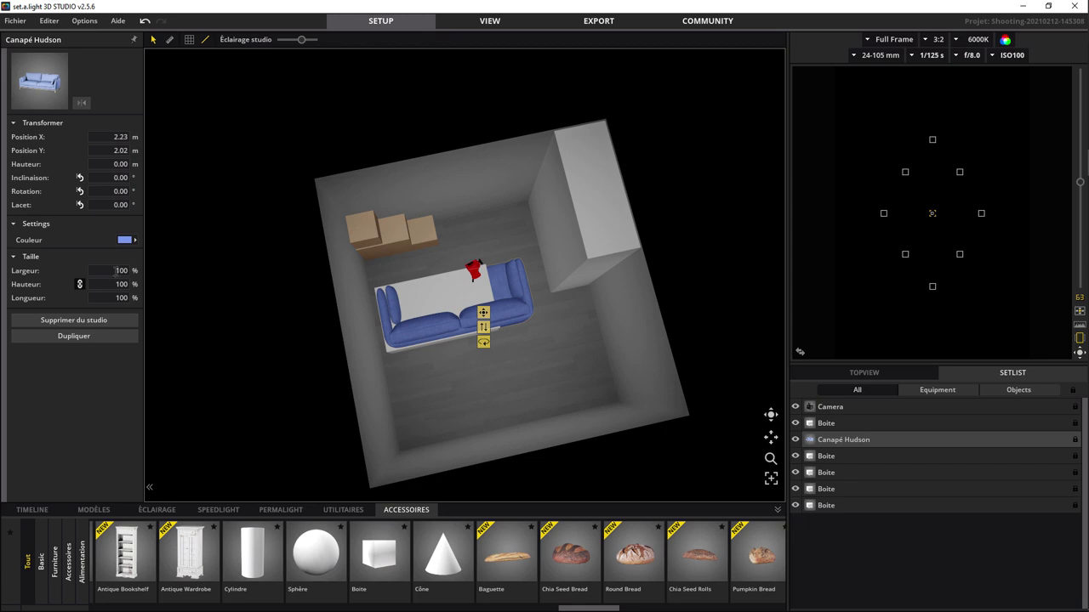
Unlink the size chain, narrow the sofa to 76% Largeur and slide it along the box.
double_click(114, 270)
text(77)
key(Return)
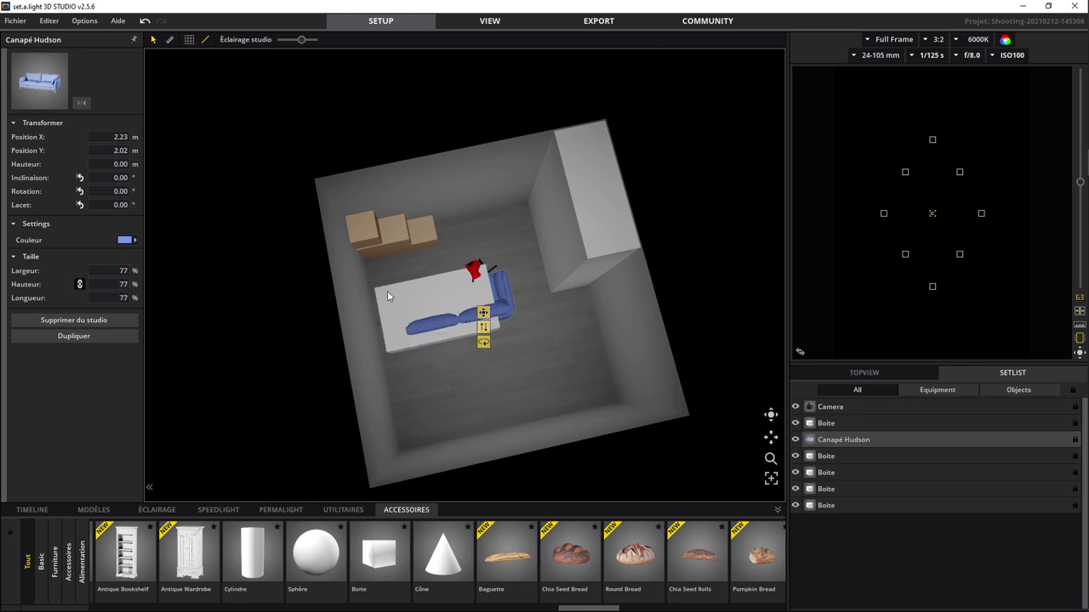
key(ctrl+z)
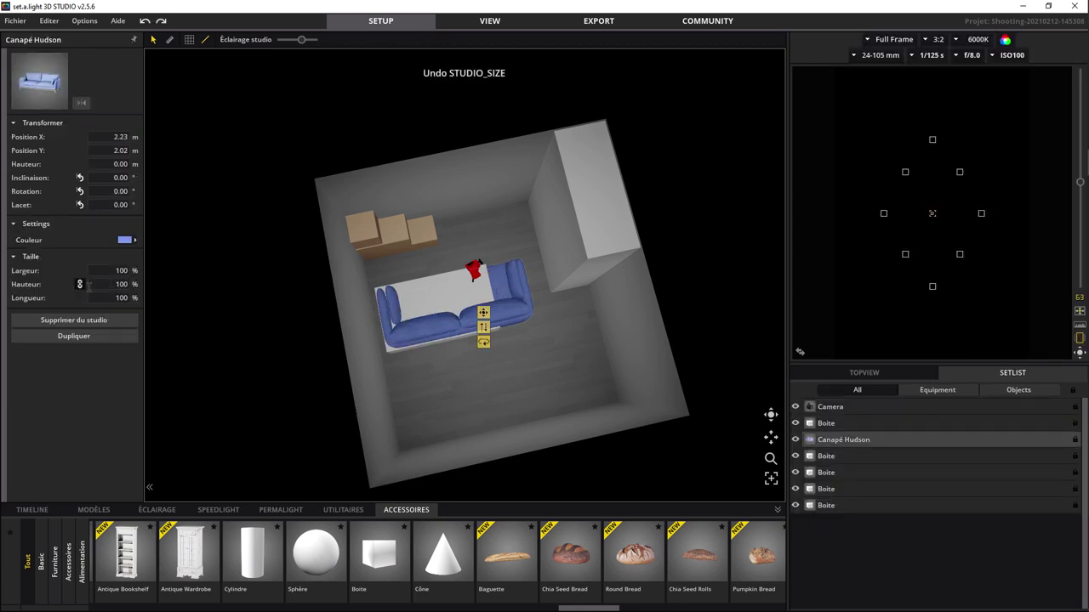
click(79, 285)
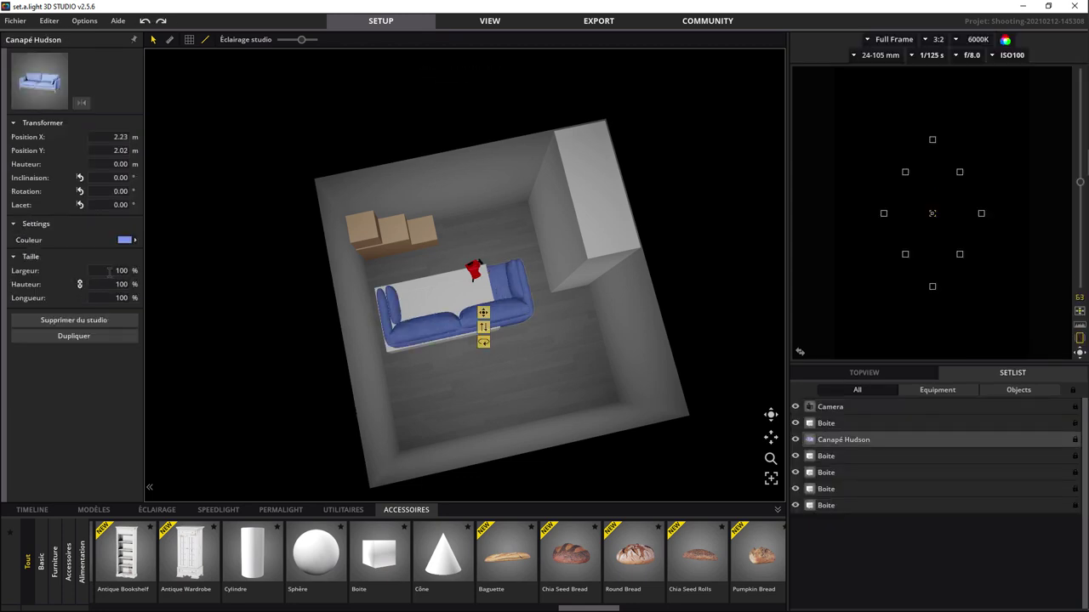
click(120, 271)
text(7)
text(6)
key(Return)
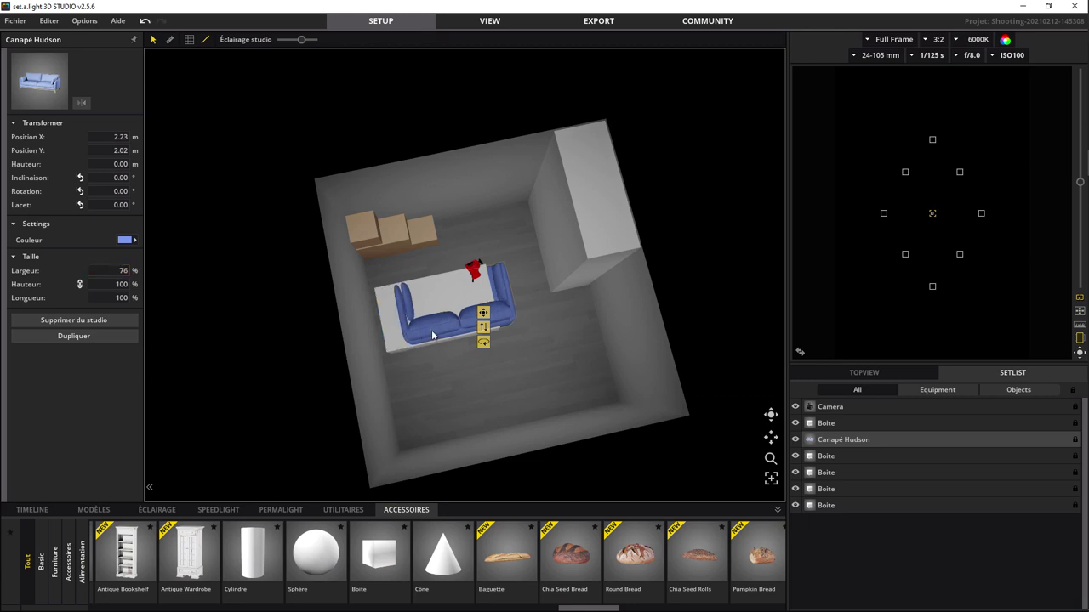
mouse_move(436, 336)
mouse_down()
mouse_move(409, 340)
mouse_move(470, 398)
mouse_up()
Delete the white box and turn the sofa to a 90° Lacet.
click(446, 325)
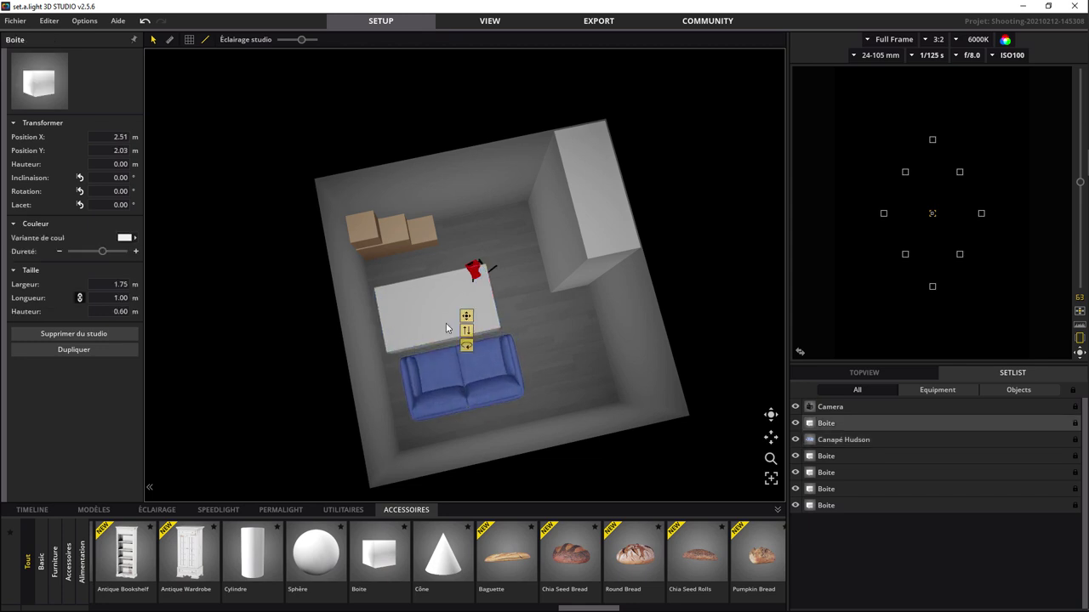
key(Delete)
click(463, 374)
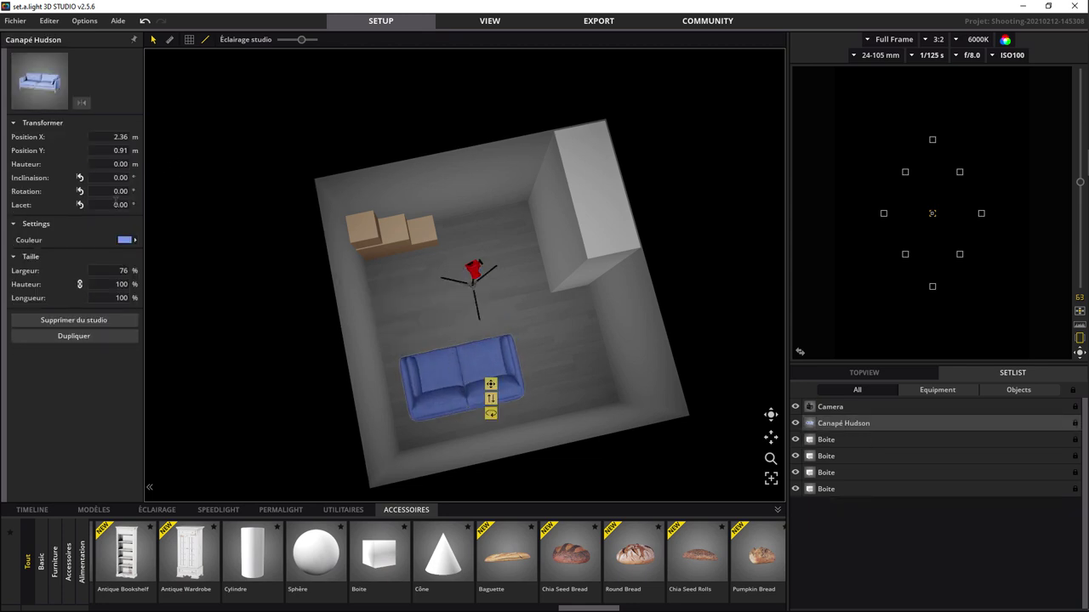
click(121, 205)
text(90)
key(Return)
Recolour the sofa a darker beige in the Couleur picker.
click(130, 240)
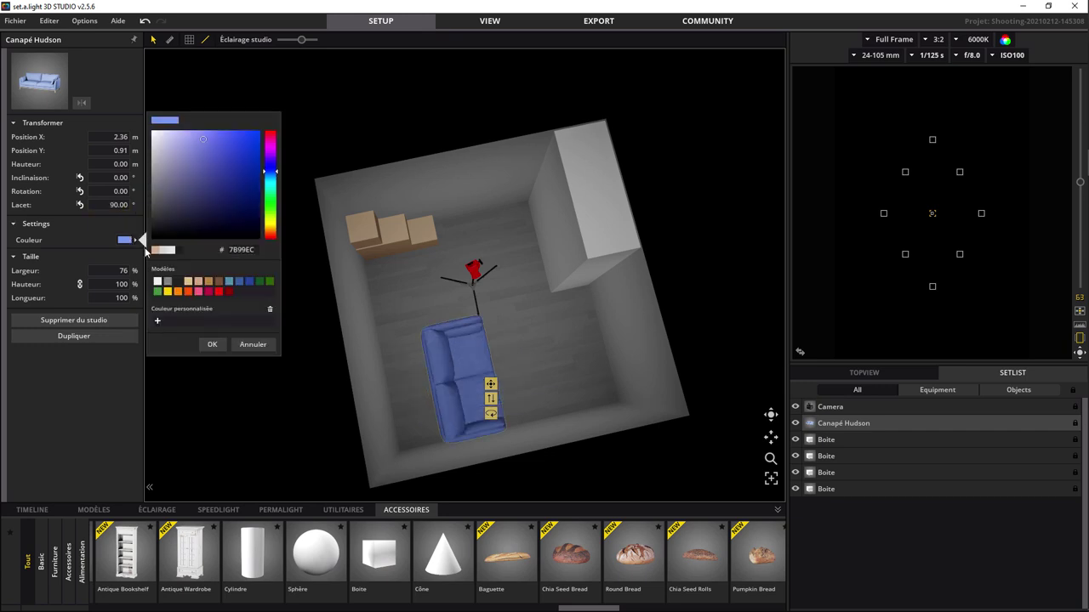
click(199, 284)
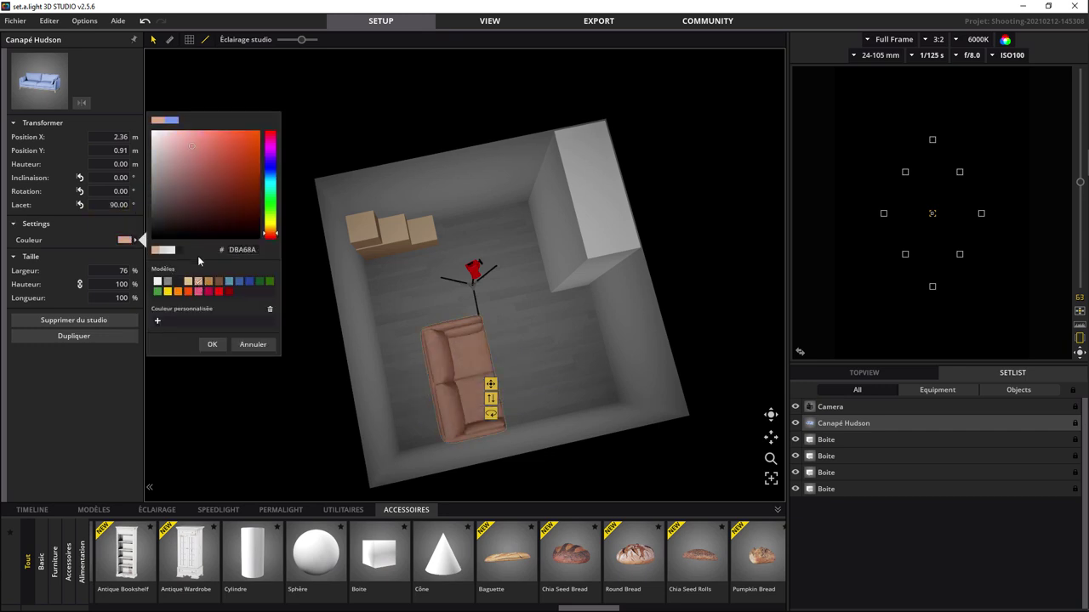
click(188, 282)
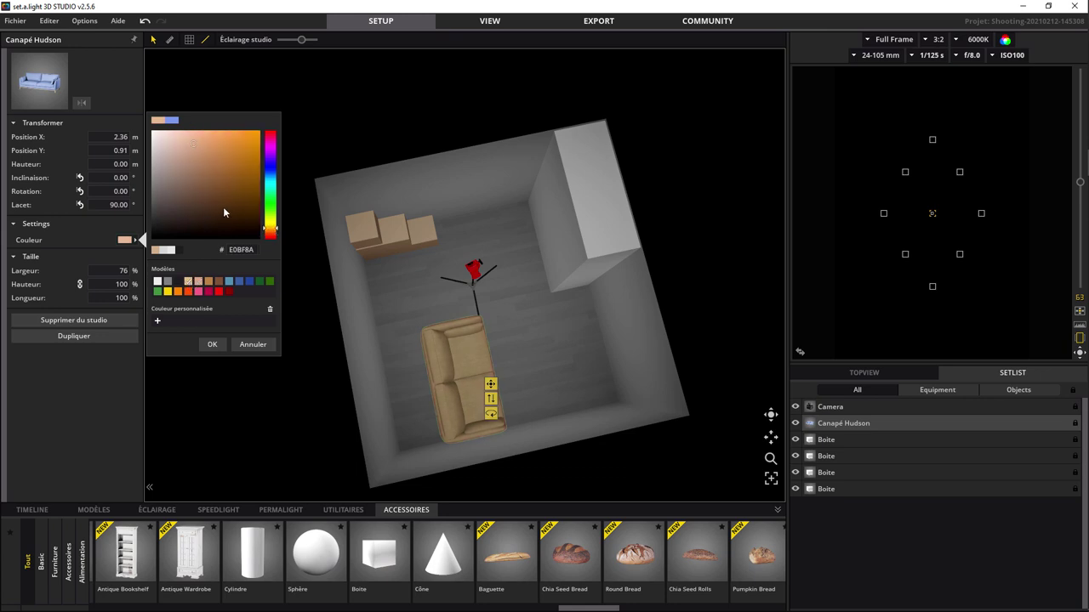
drag(197, 149, 192, 159)
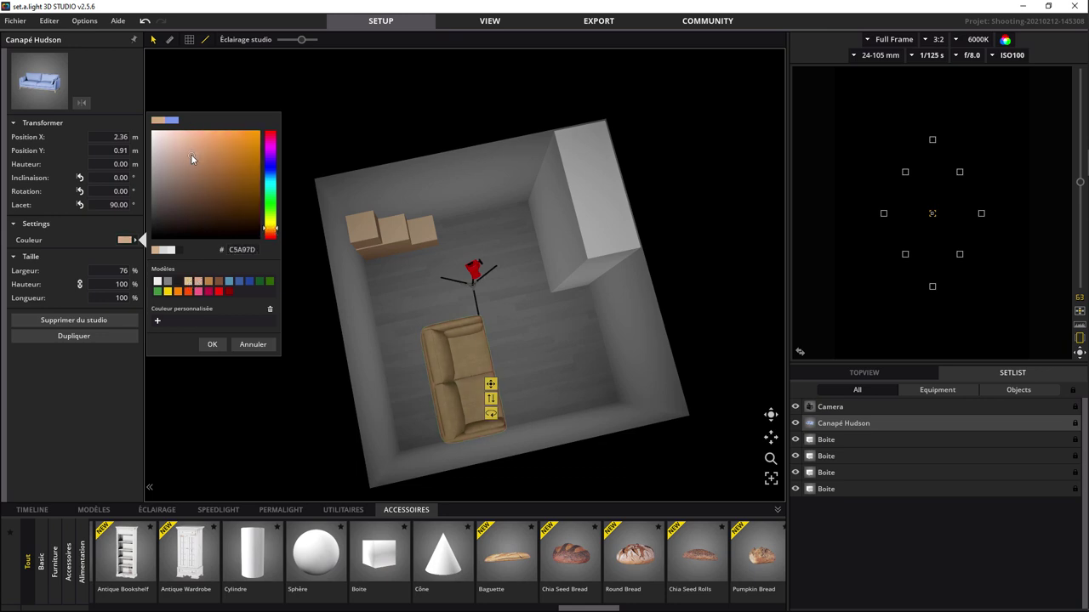
click(433, 351)
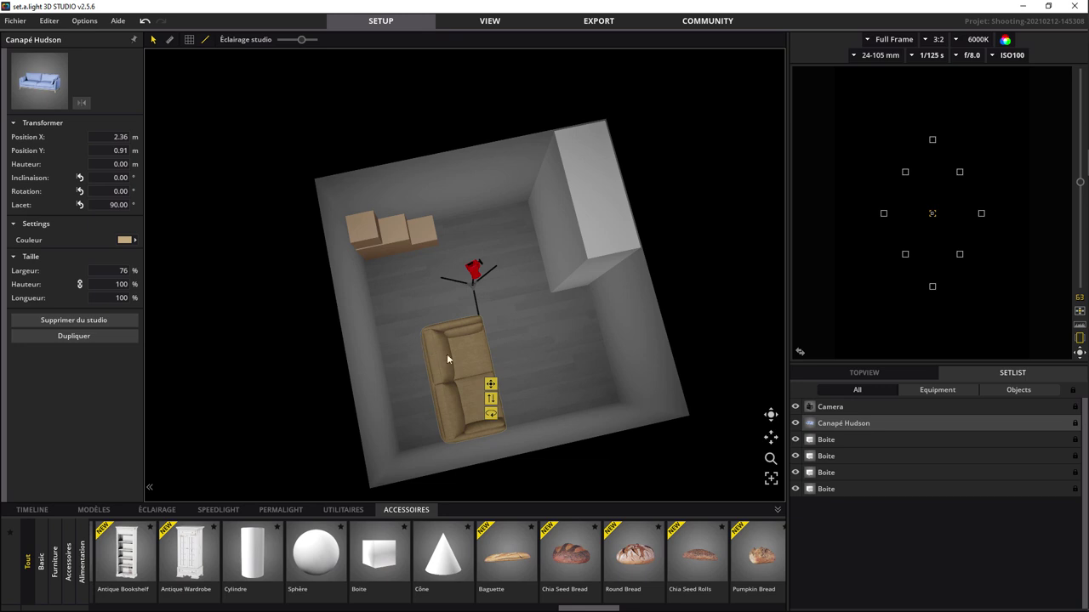
Position the sofa against the side wall beside the stacked boxes.
drag(446, 354, 381, 303)
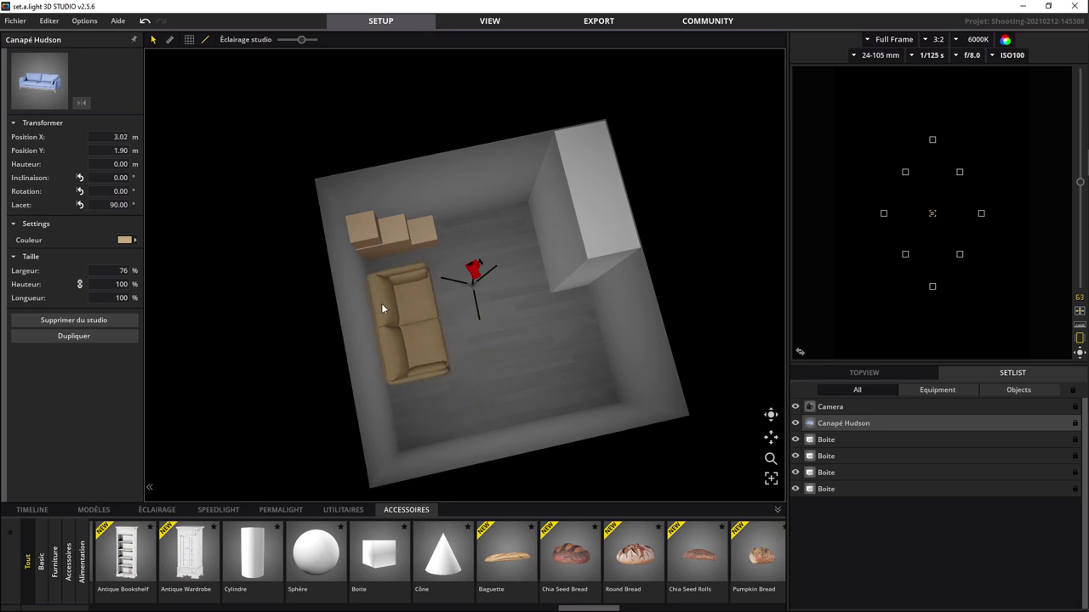
mouse_move(771, 415)
mouse_down()
mouse_move(430, 419)
mouse_move(493, 396)
mouse_move(487, 412)
mouse_up()
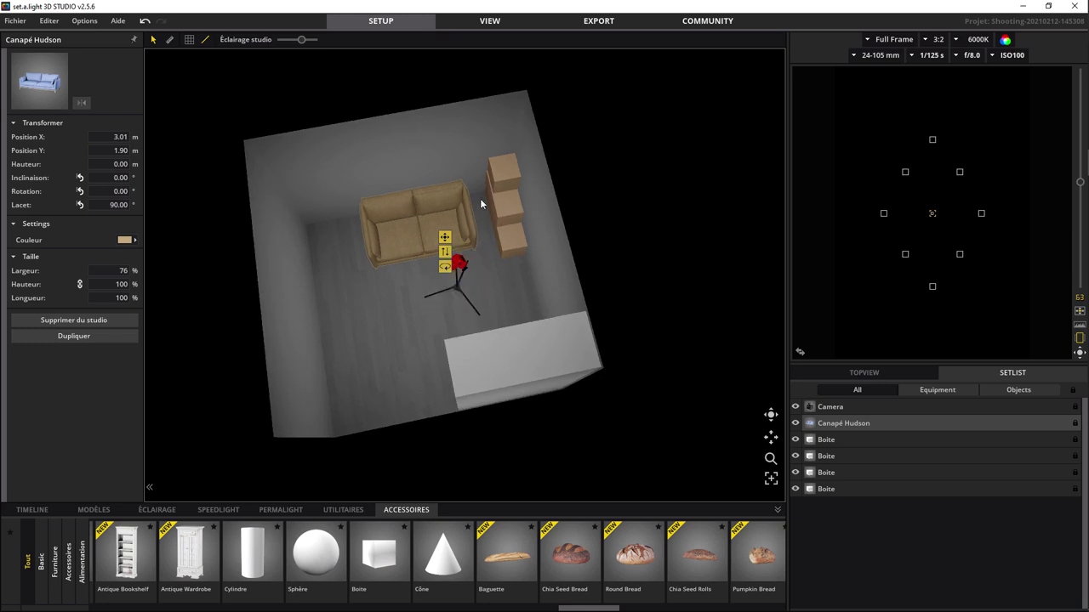
drag(428, 221, 391, 233)
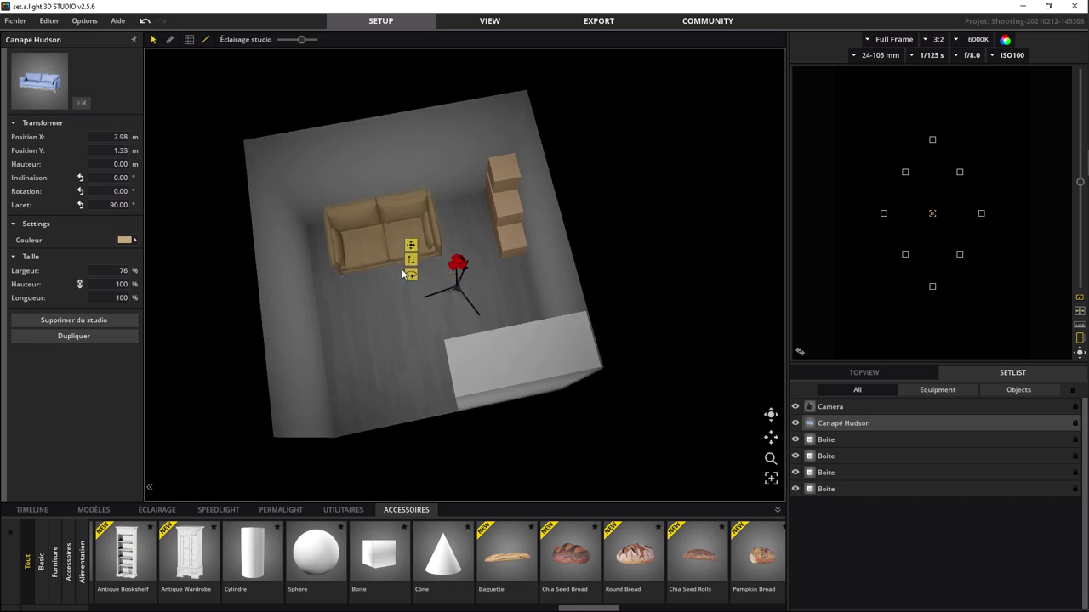
mouse_move(384, 246)
mouse_down()
mouse_move(425, 233)
mouse_move(405, 235)
mouse_up()
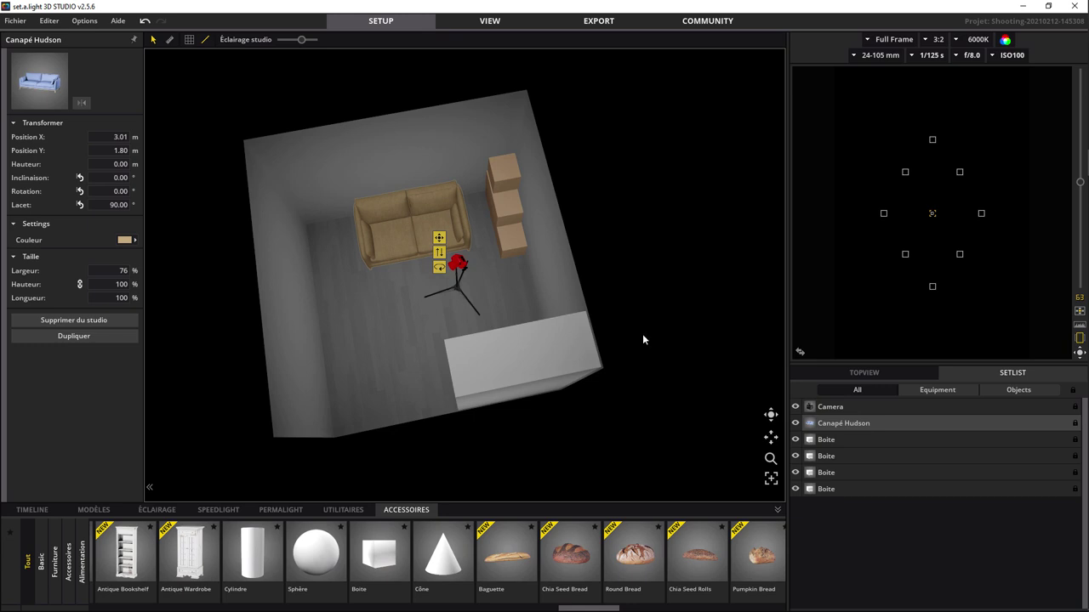
mouse_move(771, 414)
mouse_down()
mouse_move(441, 465)
mouse_move(472, 481)
mouse_up()
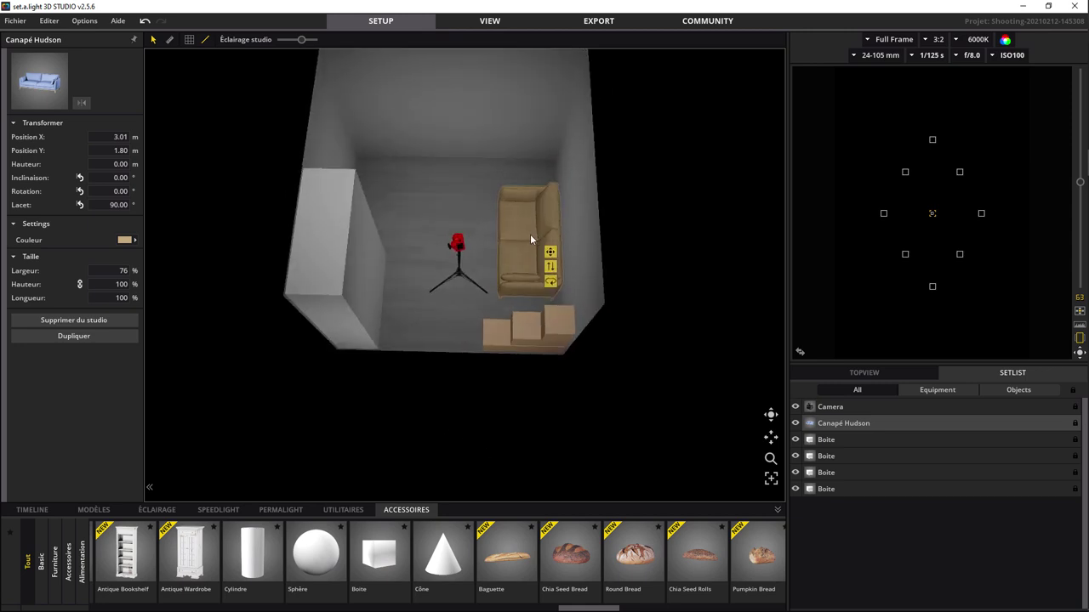
drag(530, 234, 529, 234)
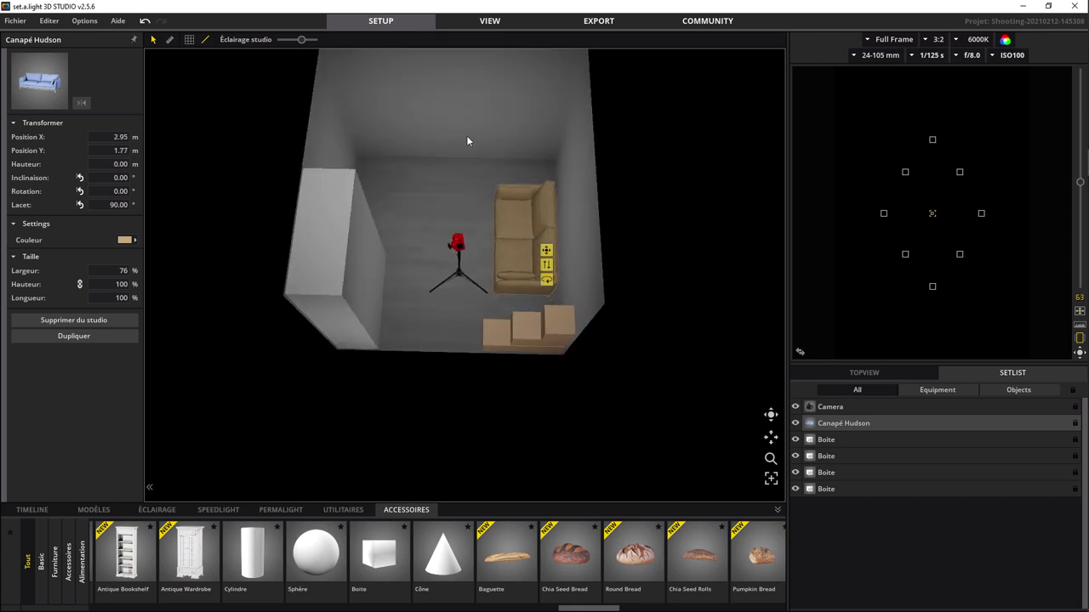
drag(770, 414, 759, 375)
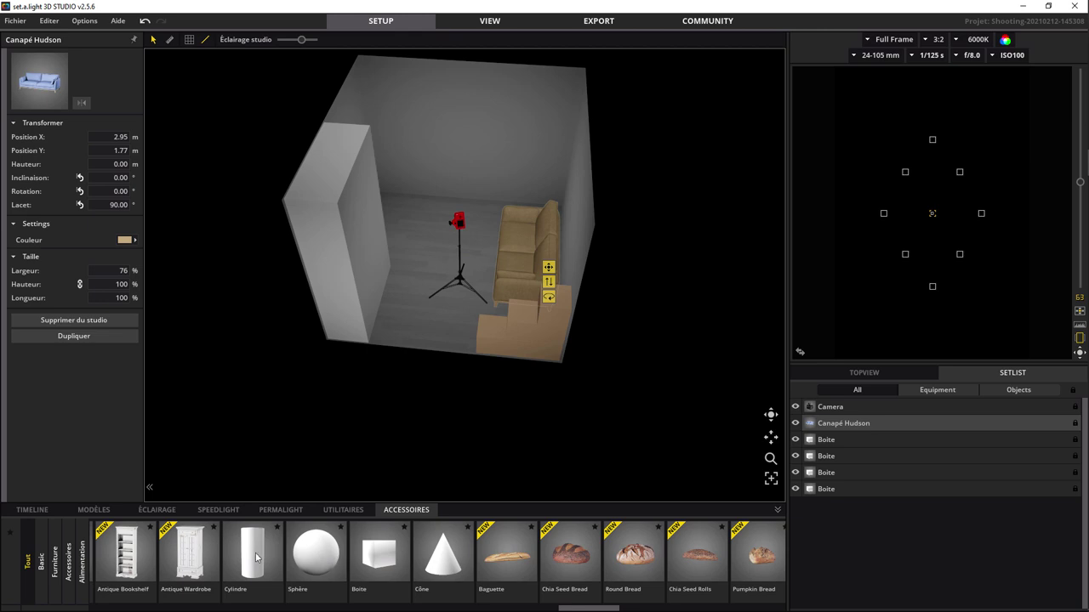
Add a Cylindre from Accessoires, rotated 90° with a 0.10 m width.
drag(256, 557, 414, 255)
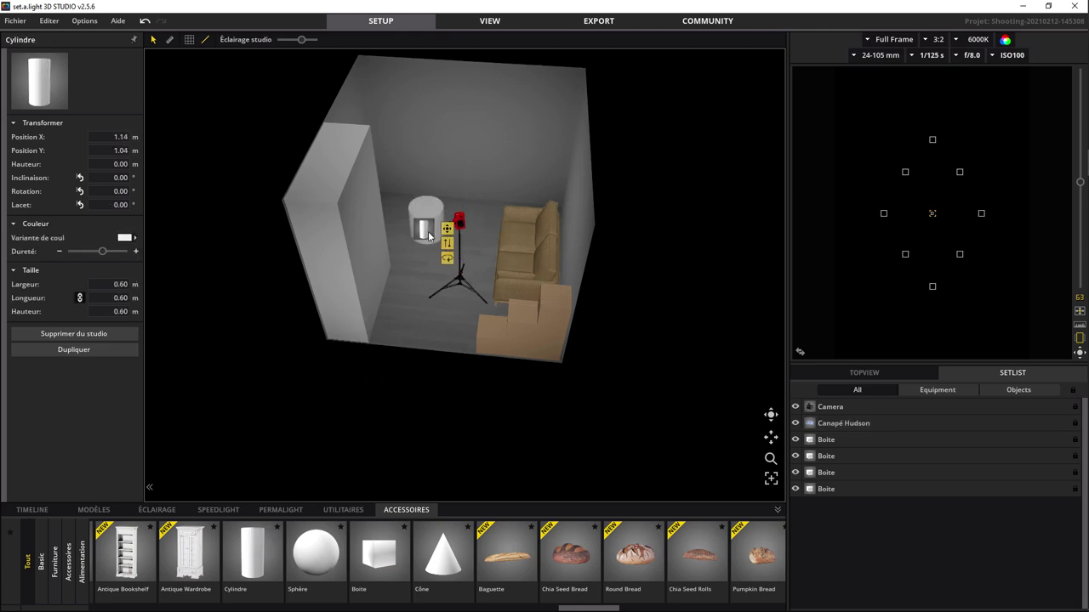
click(116, 190)
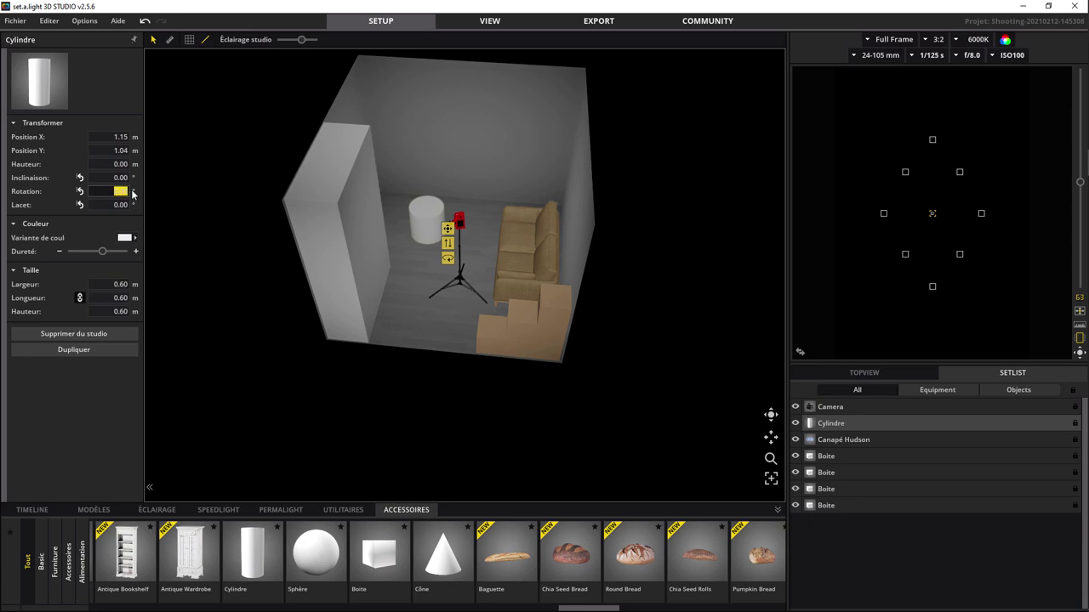
text(90)
key(Return)
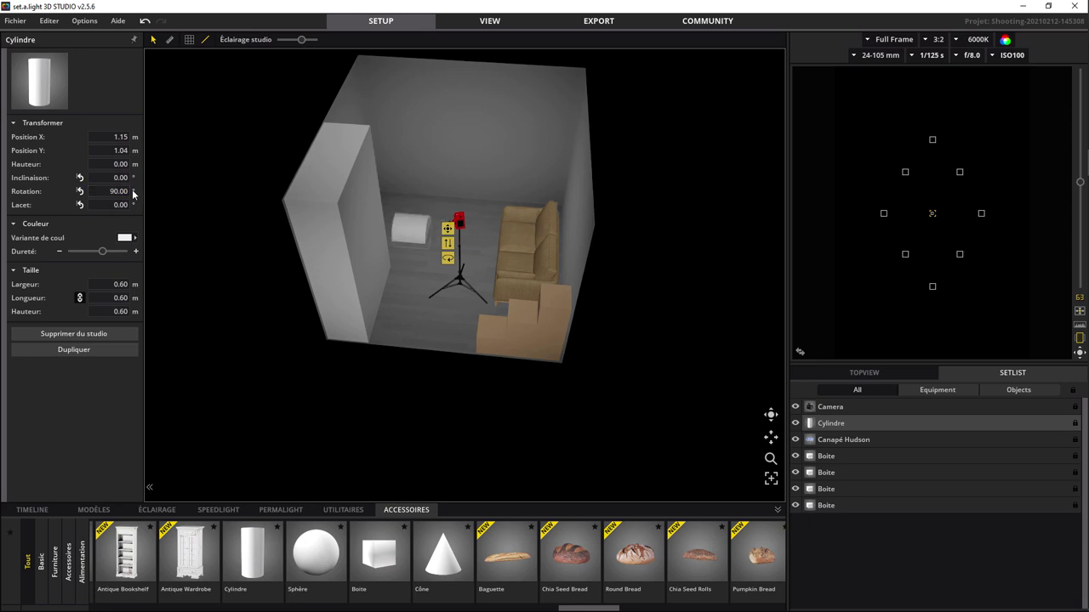
click(119, 284)
text(10)
key(Return)
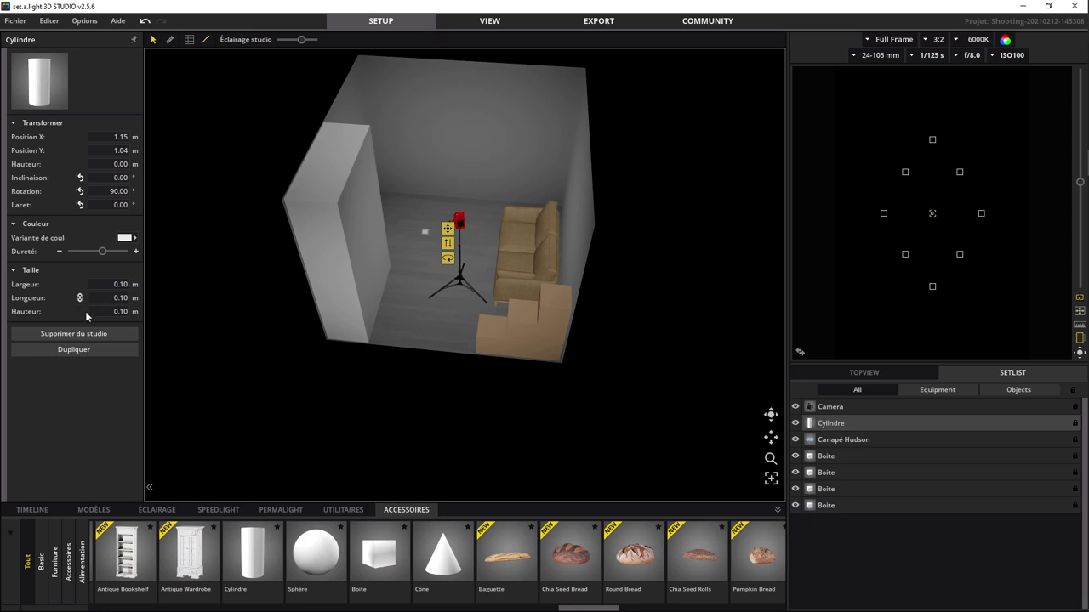
Stretch the cylinder to 3 m height and raise it high along the back wall.
click(107, 311)
text(3)
key(Return)
drag(411, 227, 527, 171)
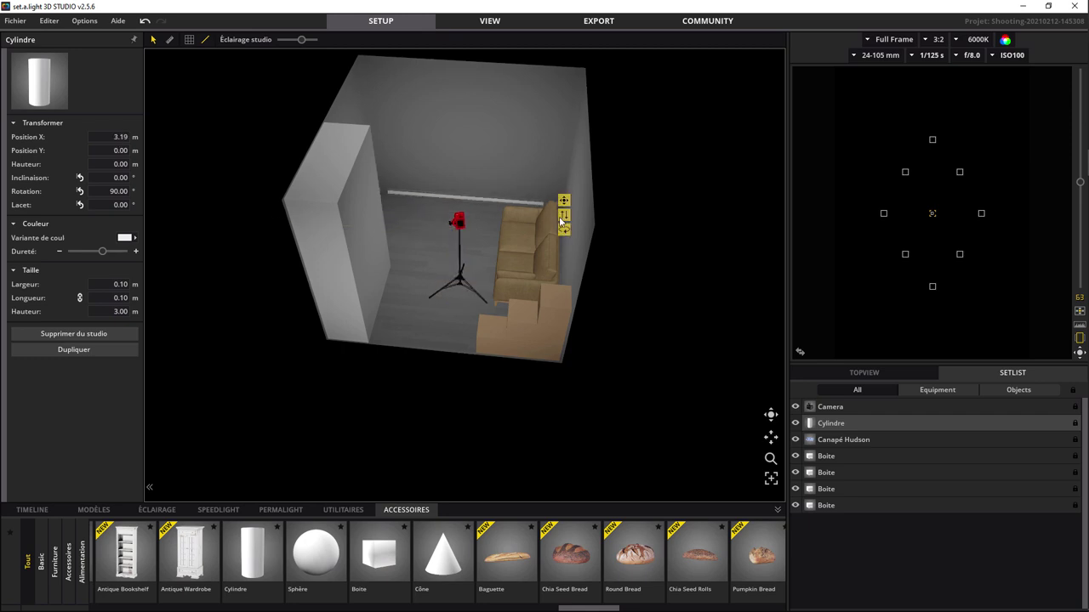
drag(563, 217, 582, 51)
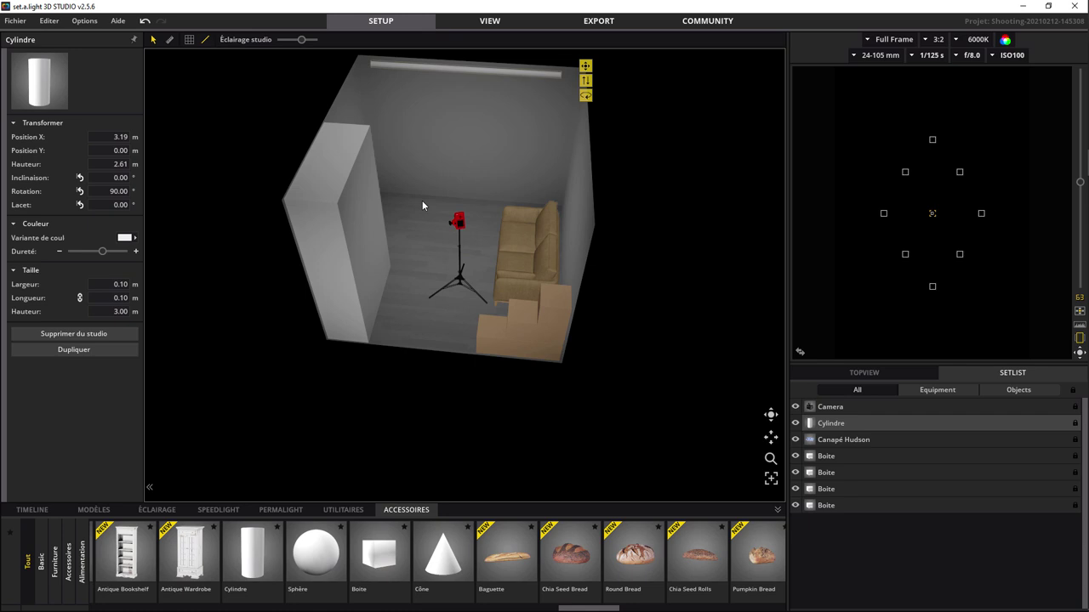
Add the current room as studio template 'Mon Studio Formation' in Modèles studio.
click(51, 22)
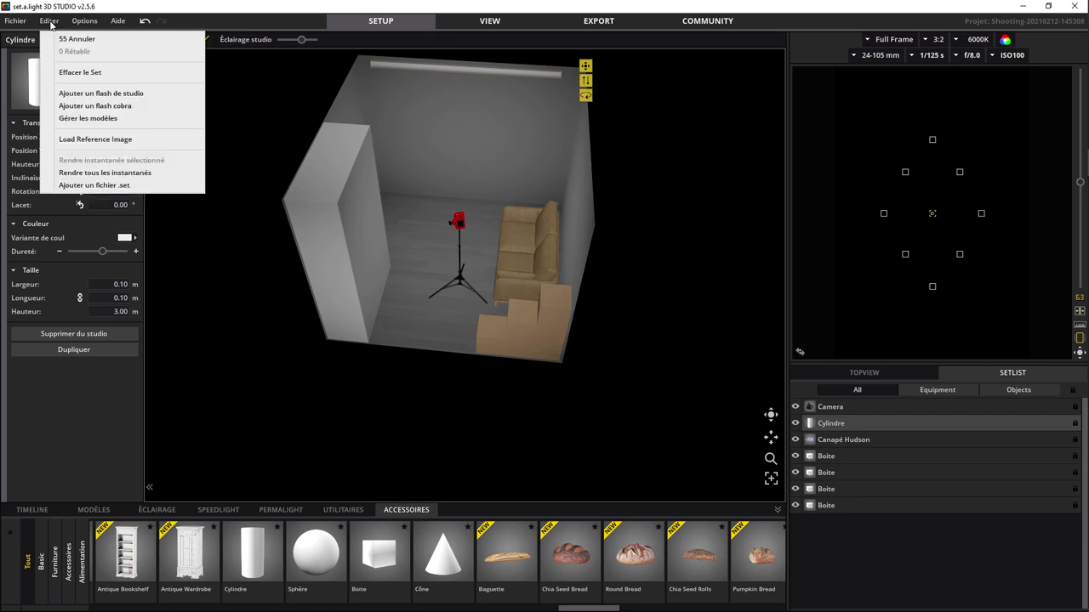
click(96, 119)
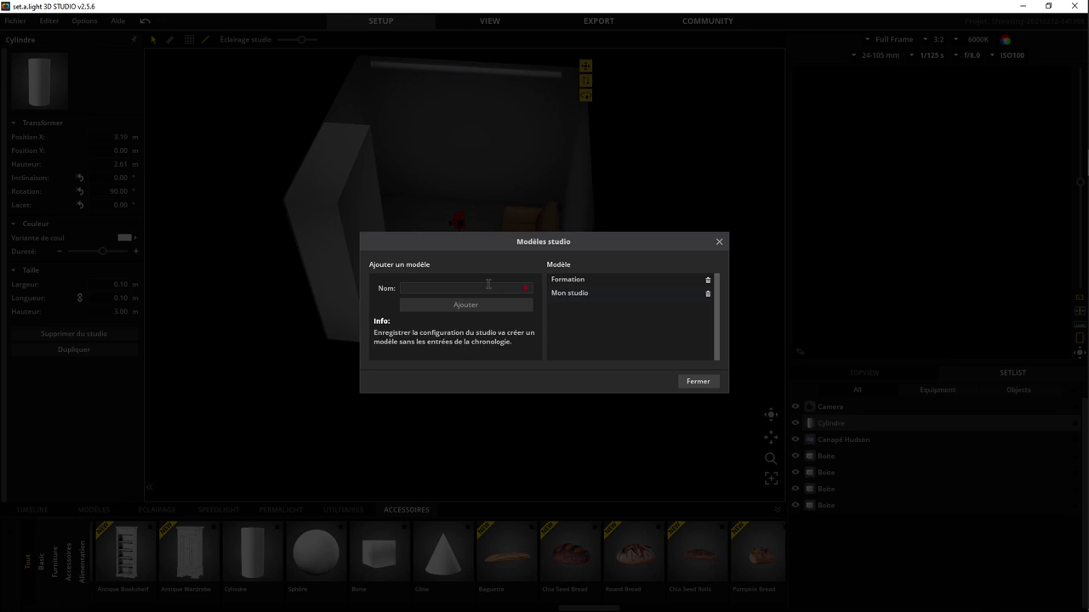
text(Mo)
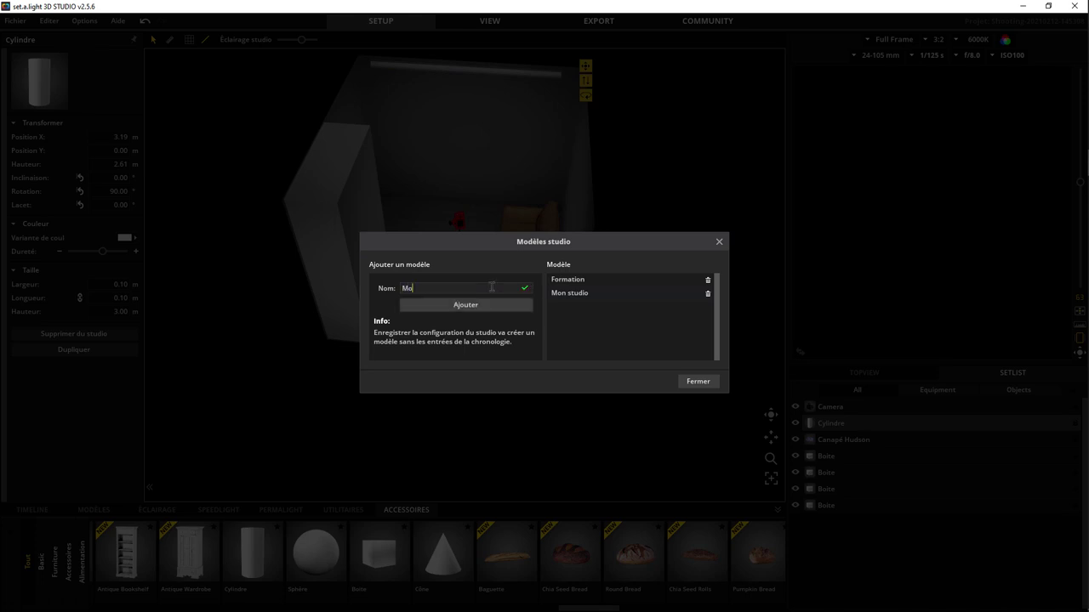
text(n Studio F)
text(ormation)
click(475, 306)
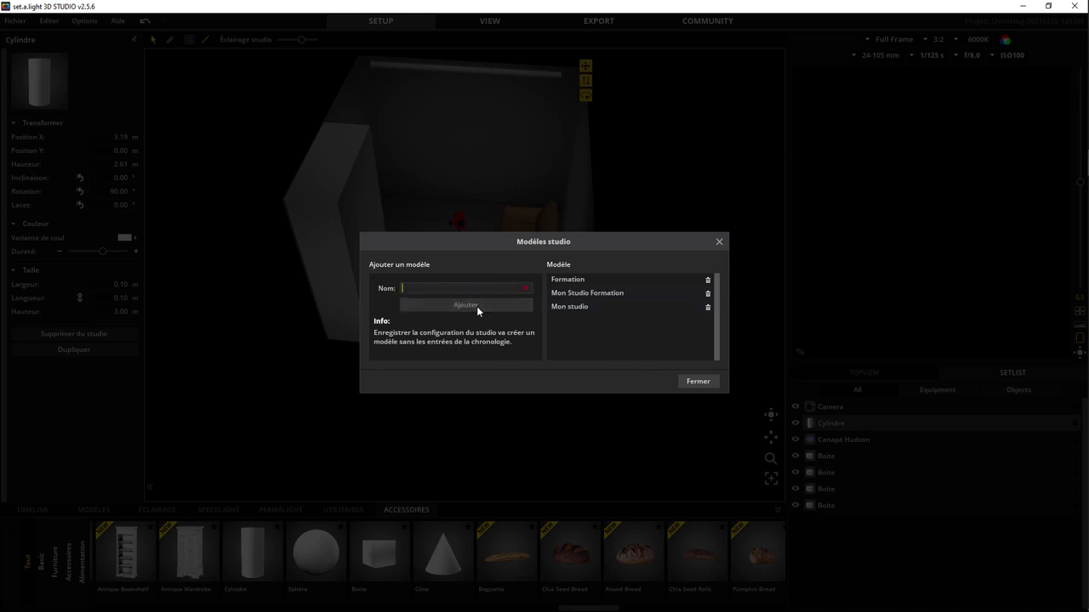
click(697, 382)
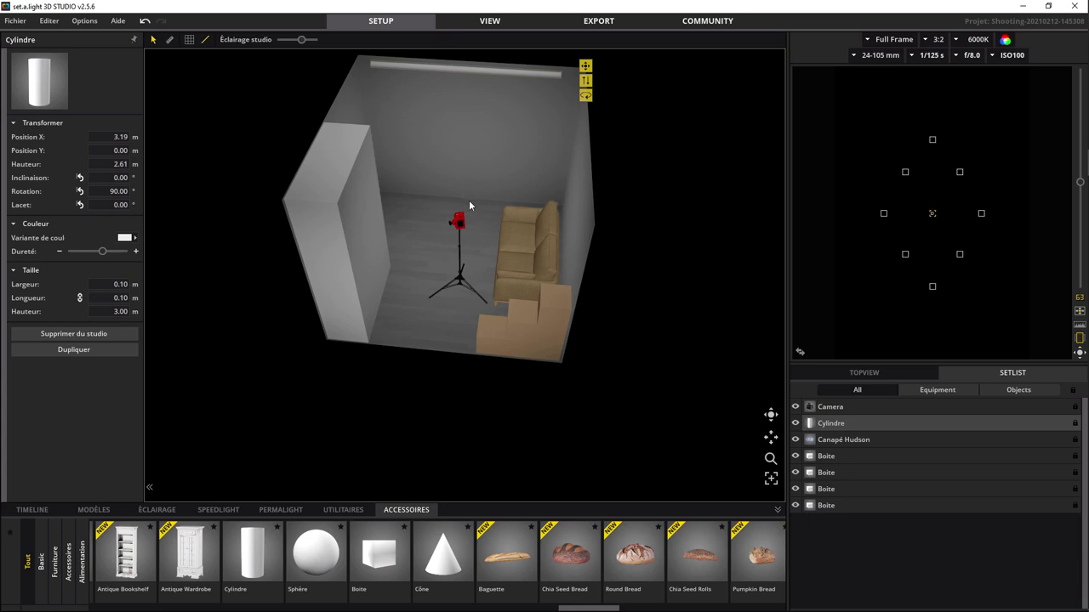
click(16, 22)
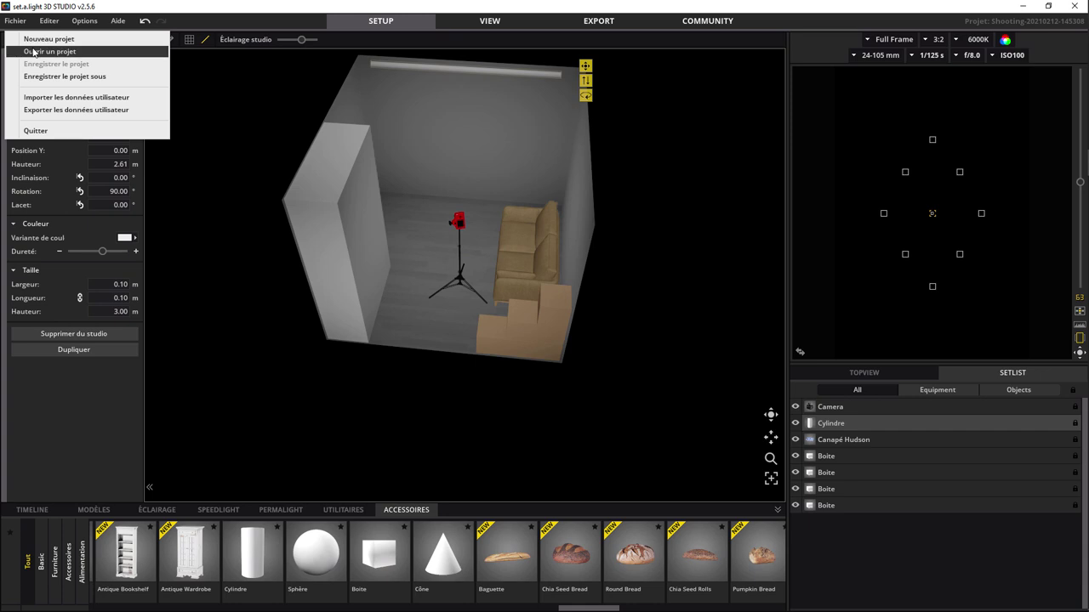
Open Estelle.set from the elixxier folder and display its Estelle 04 shot.
click(35, 51)
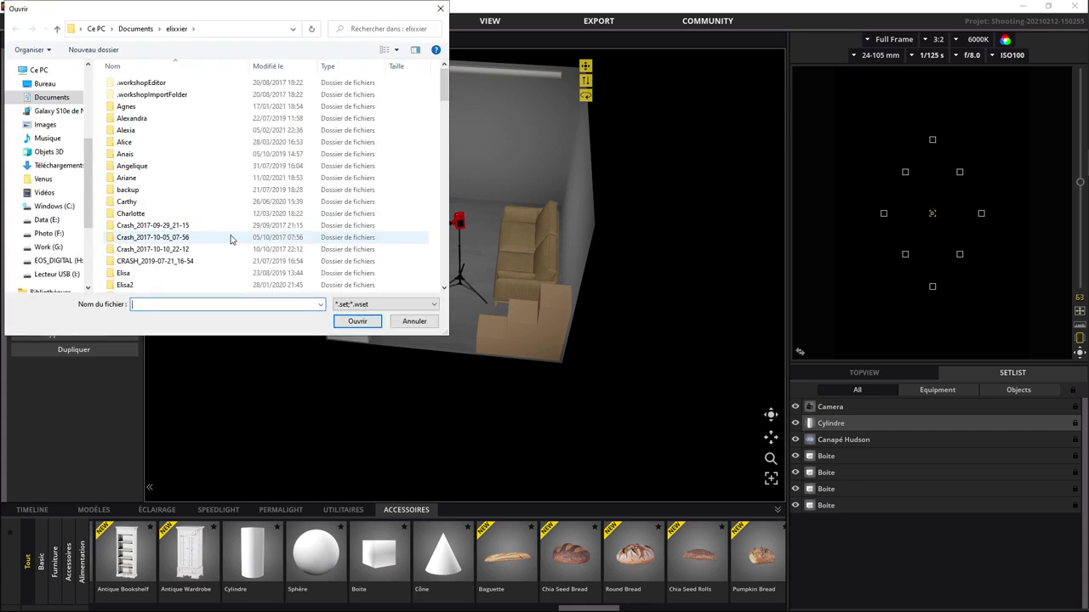
text(este)
key(Down)
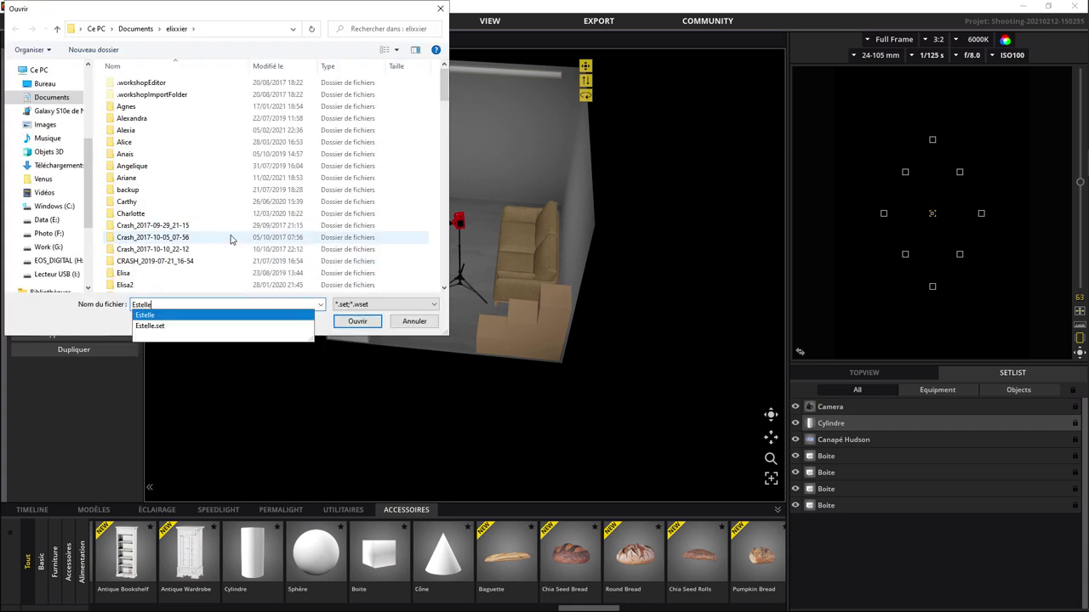
key(Return)
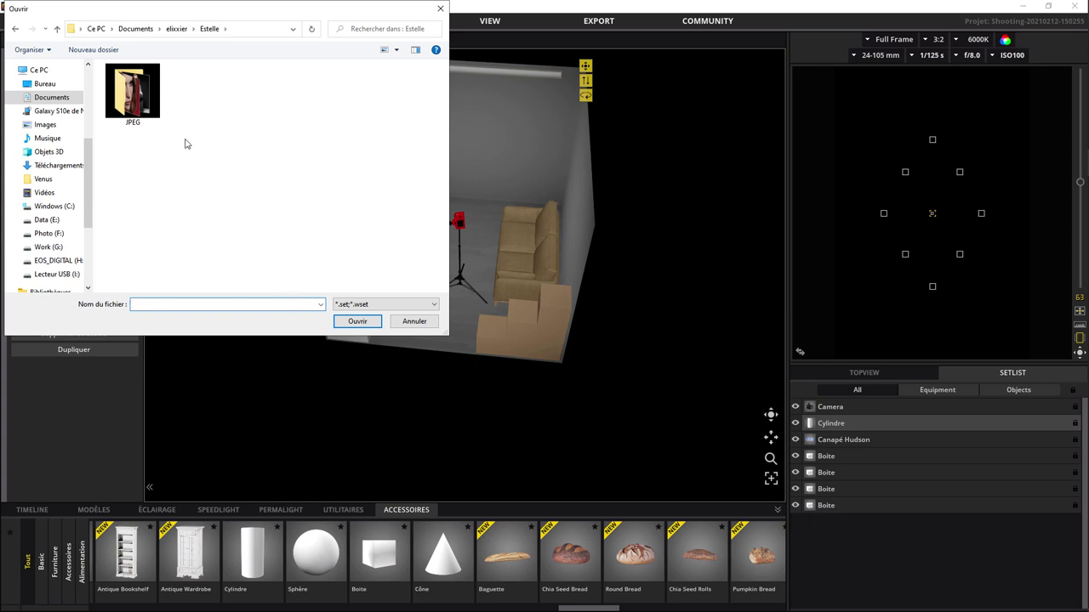
click(170, 33)
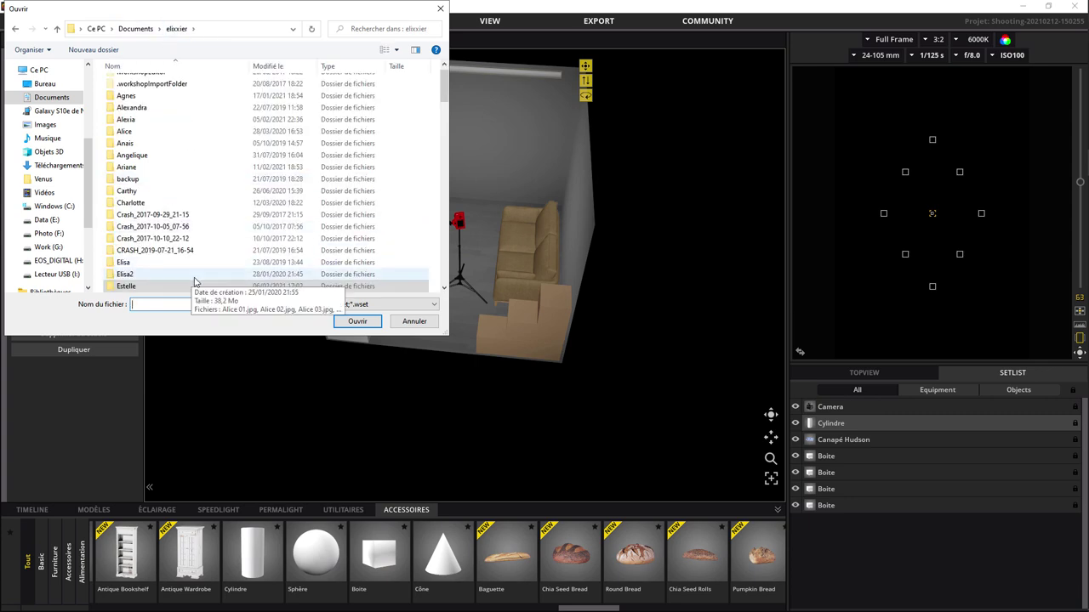
scroll(193, 273, down, 2)
scroll(189, 269, down, 5)
scroll(188, 268, down, 5)
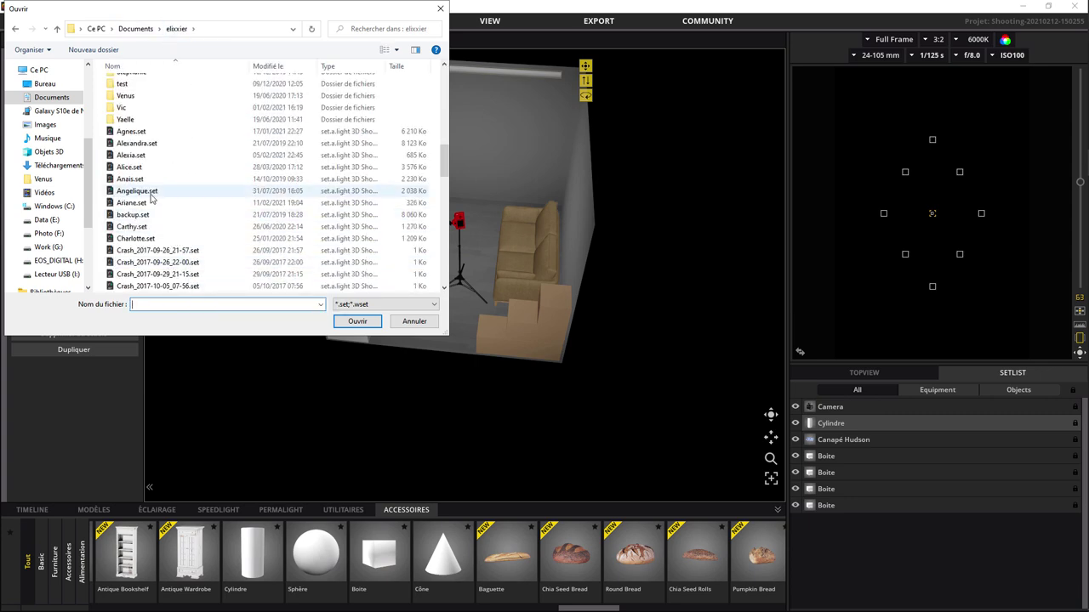
scroll(166, 251, down, 1)
scroll(156, 239, down, 1)
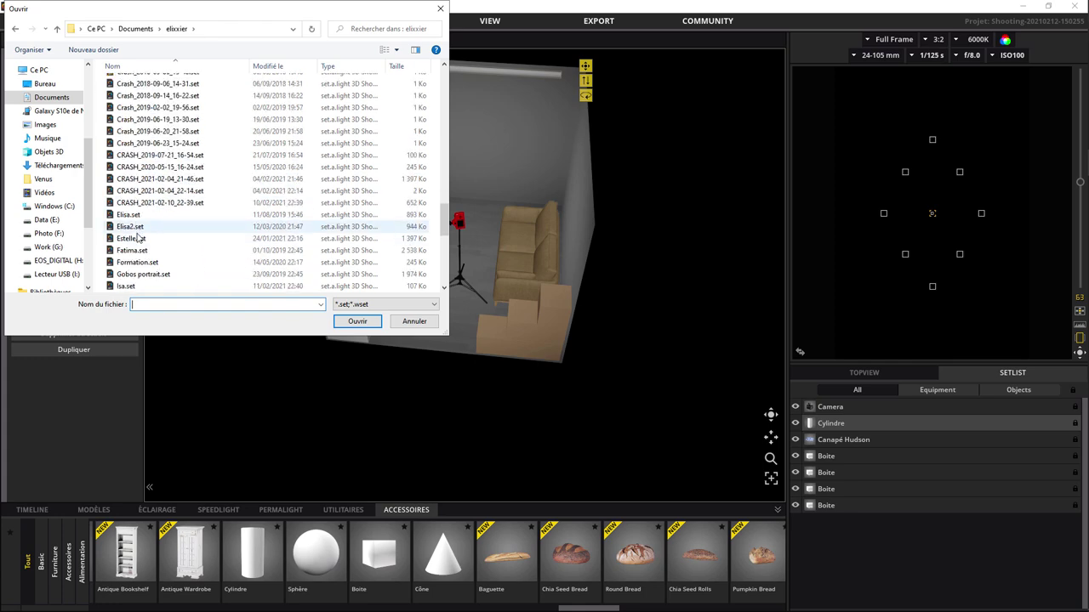
double_click(132, 240)
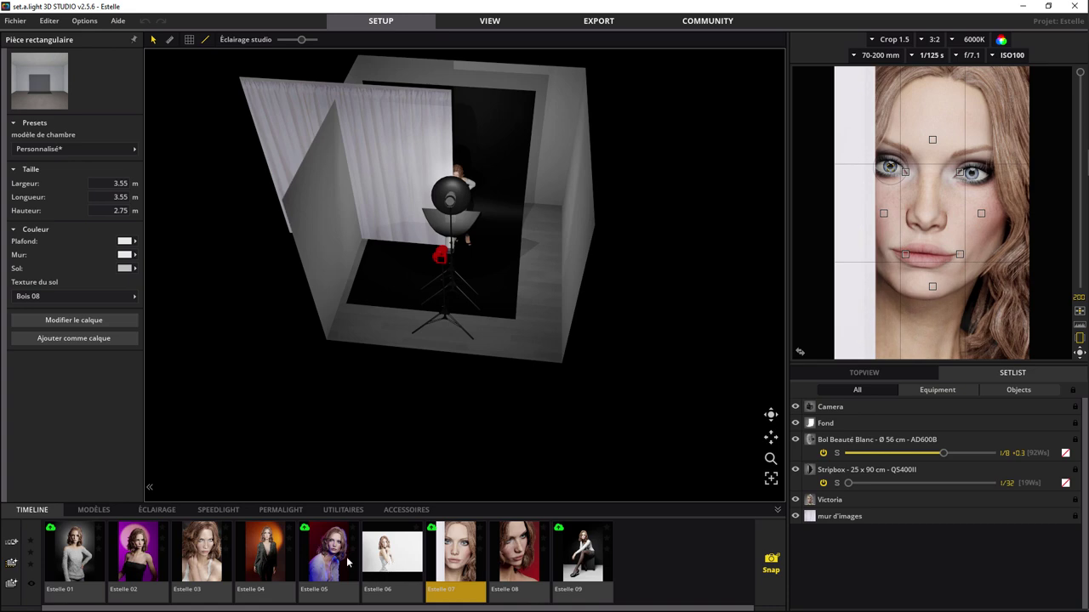
click(265, 557)
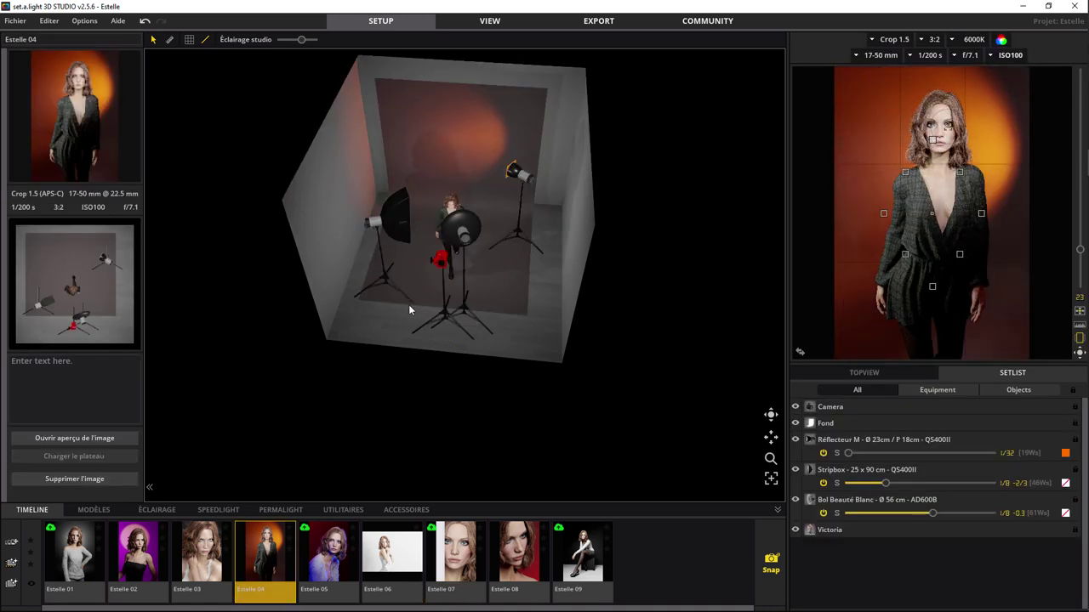
Create a new project from the Mon Studio Formation template and view the room from above.
click(16, 20)
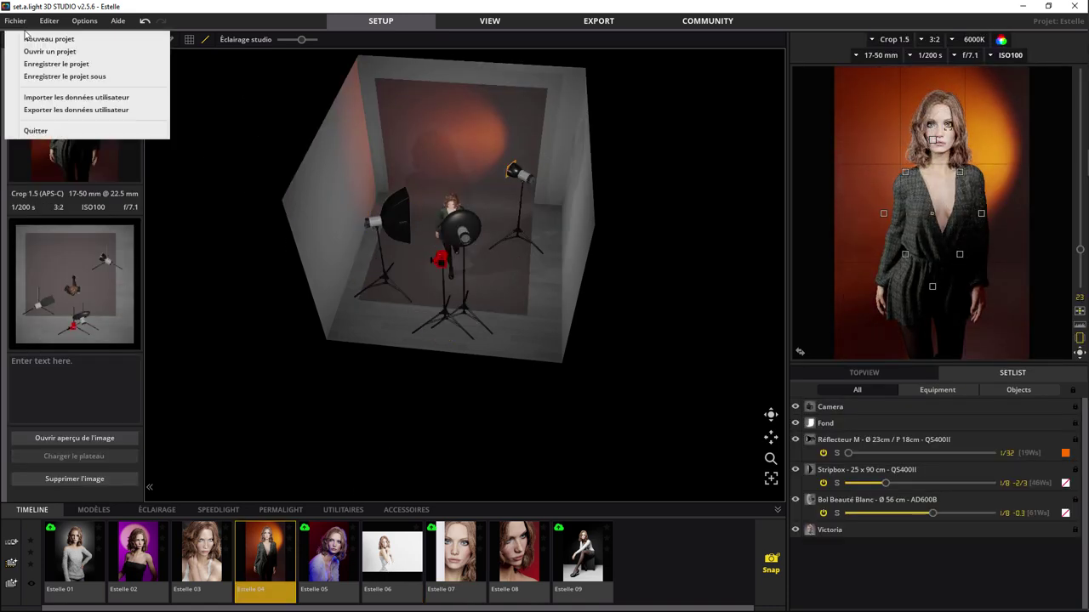
click(34, 38)
click(593, 353)
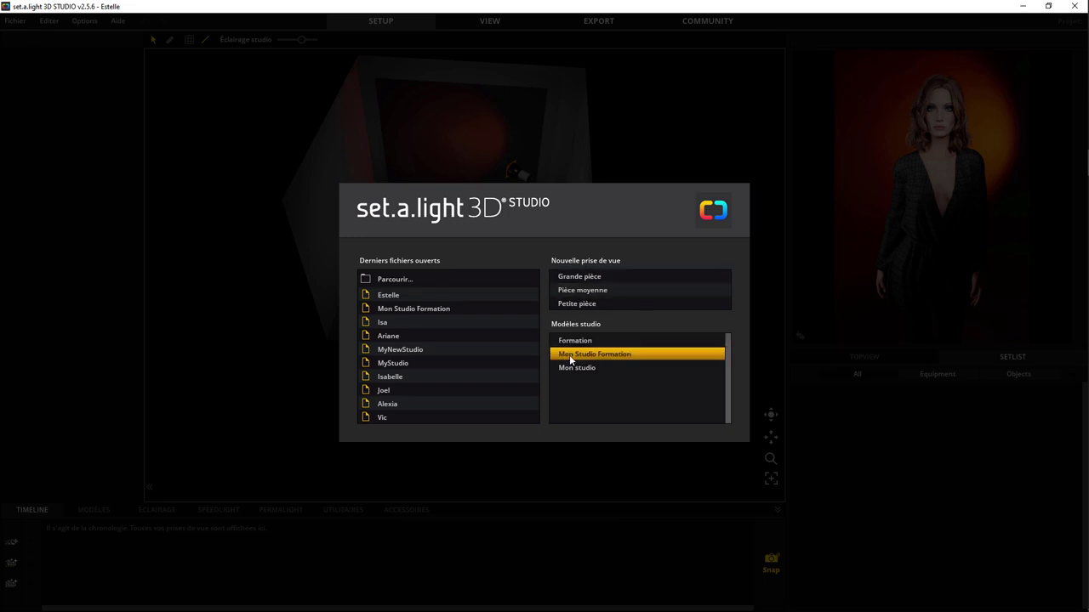
click(609, 353)
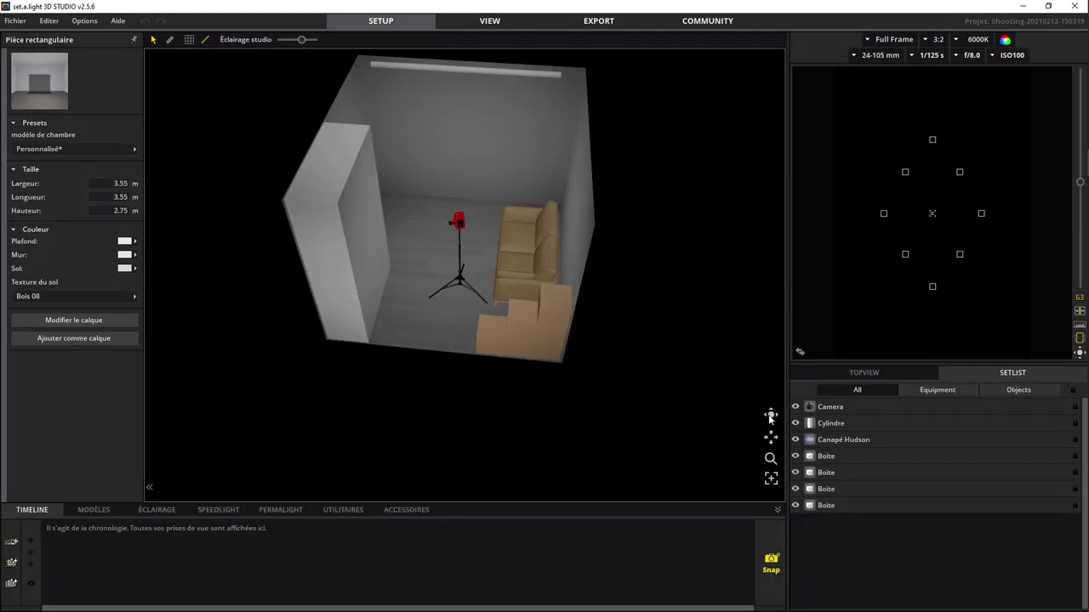
mouse_move(770, 415)
mouse_down()
mouse_move(634, 500)
mouse_move(517, 524)
mouse_move(545, 536)
mouse_up()
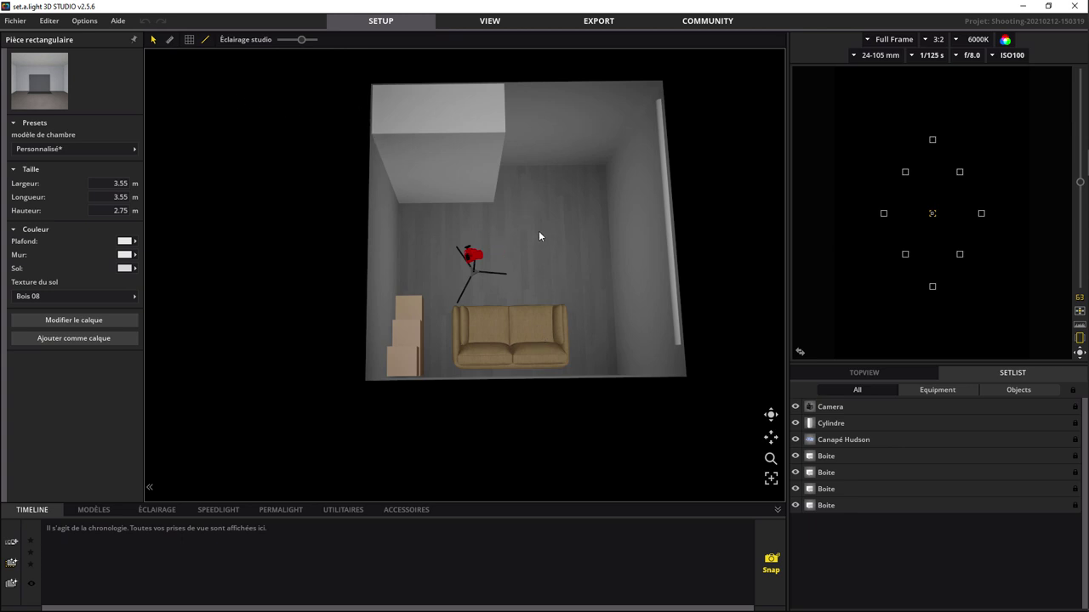
Save the project under the file name 'Mon Studio Formation'.
click(17, 23)
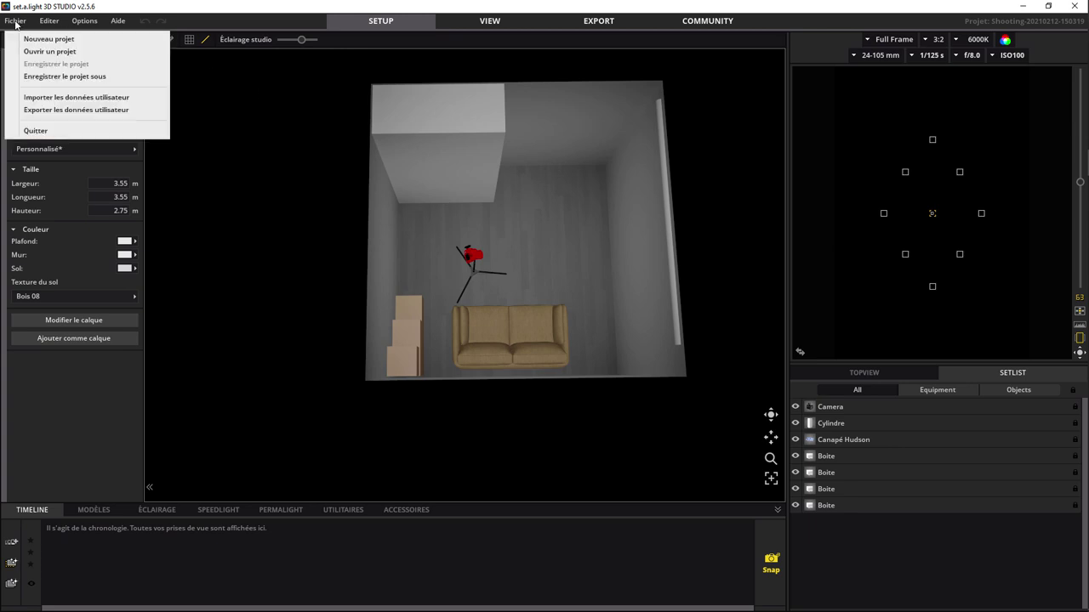
click(44, 76)
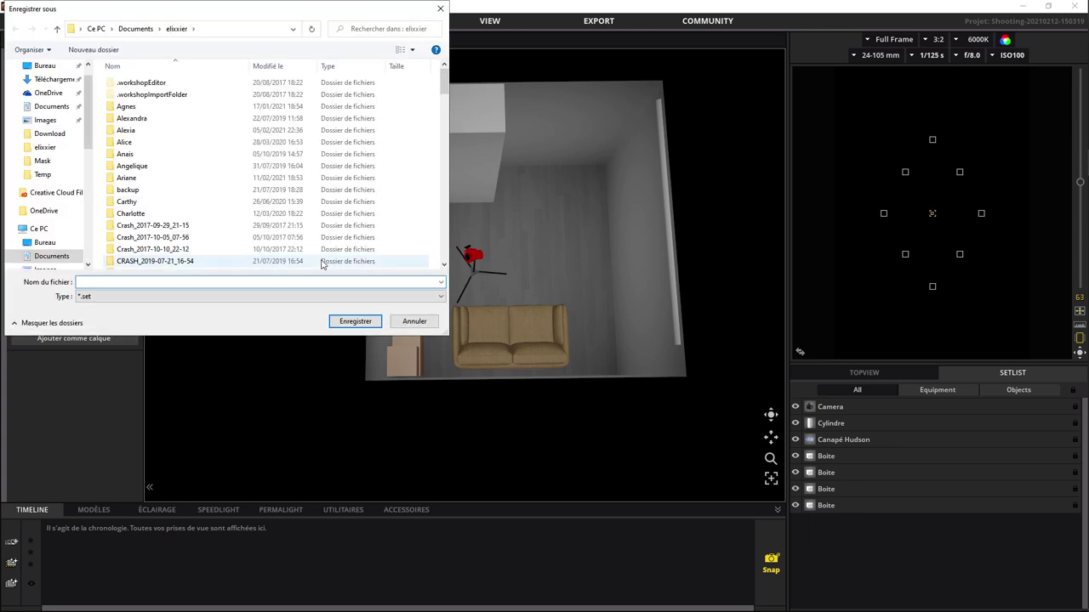
text(Mon St)
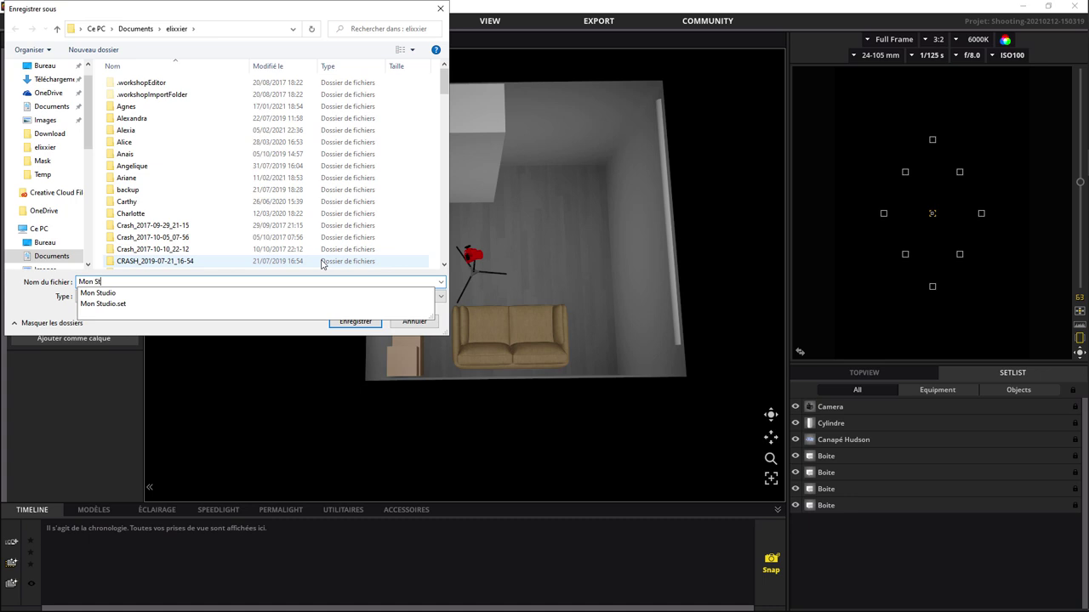
text(udio Form)
text(at)
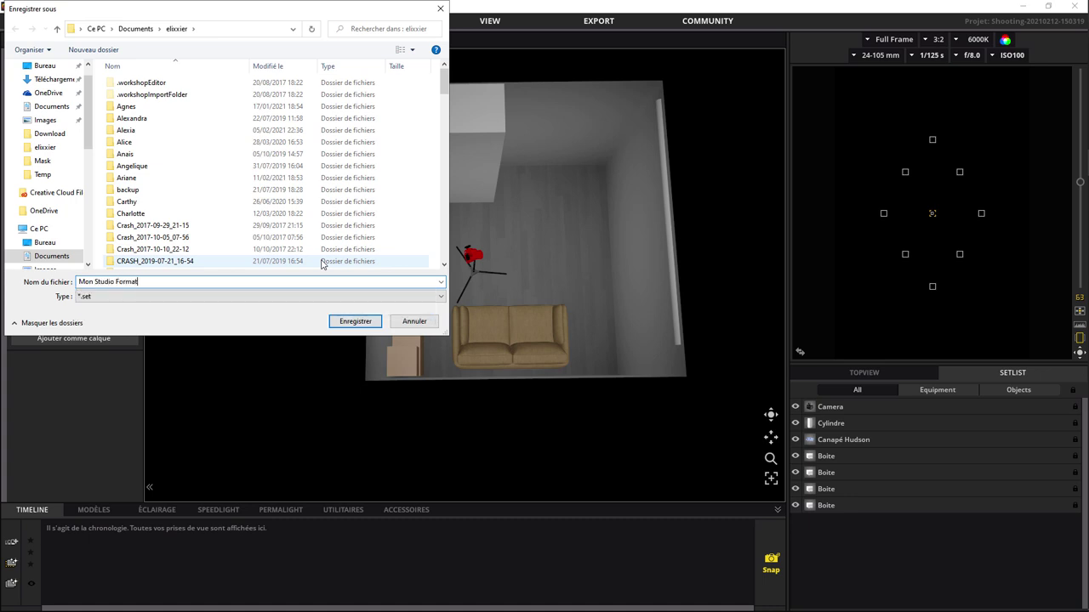
text(ion)
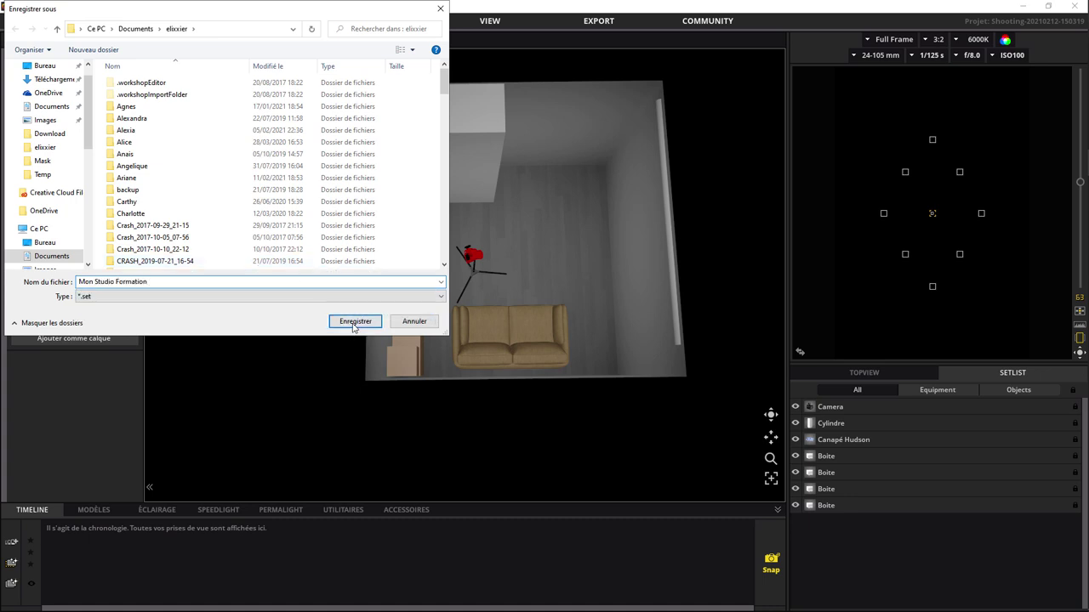
click(354, 324)
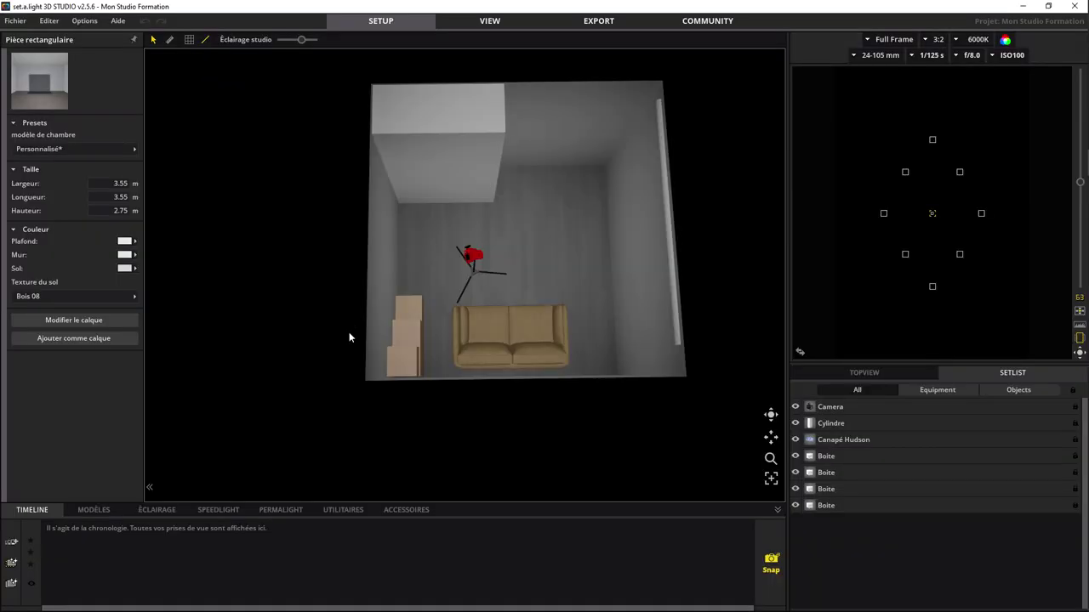
mouse_move(472, 266)
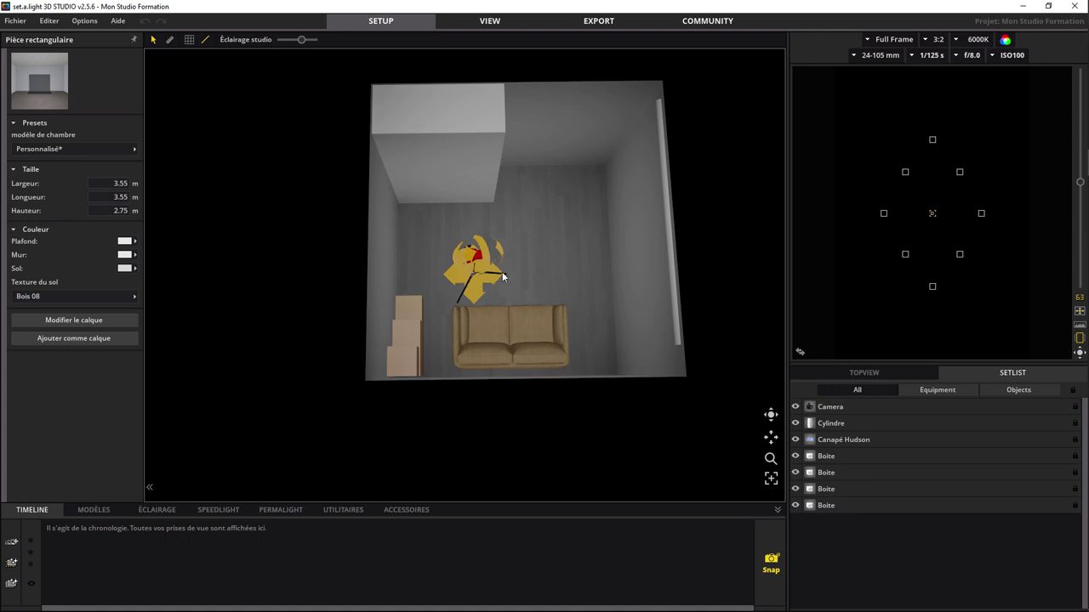
Snap a shot of the room into the timeline and preview it on the EXPORT page.
click(1057, 85)
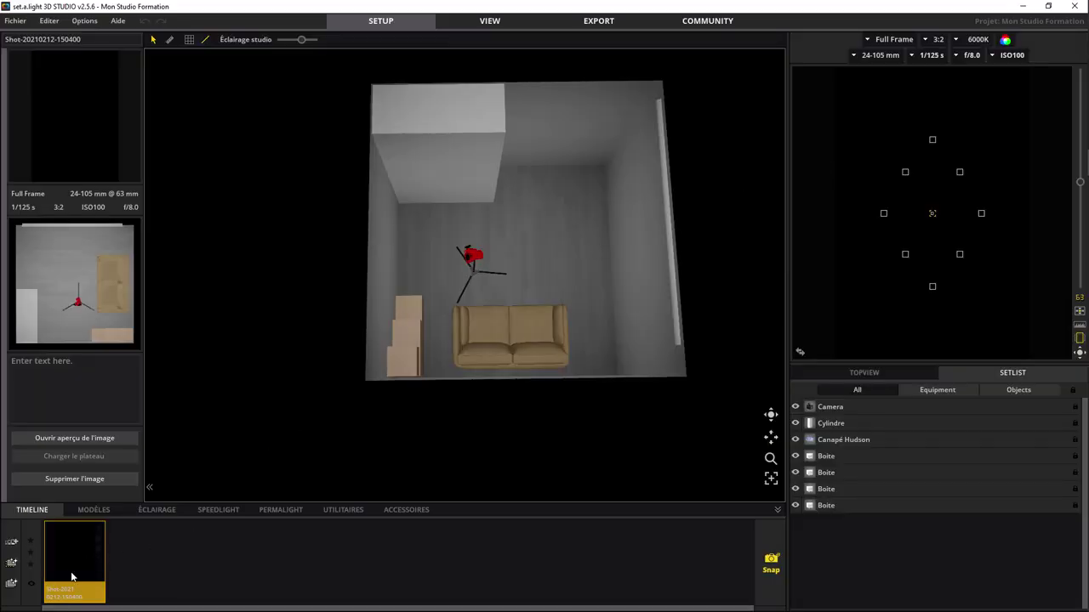
click(599, 21)
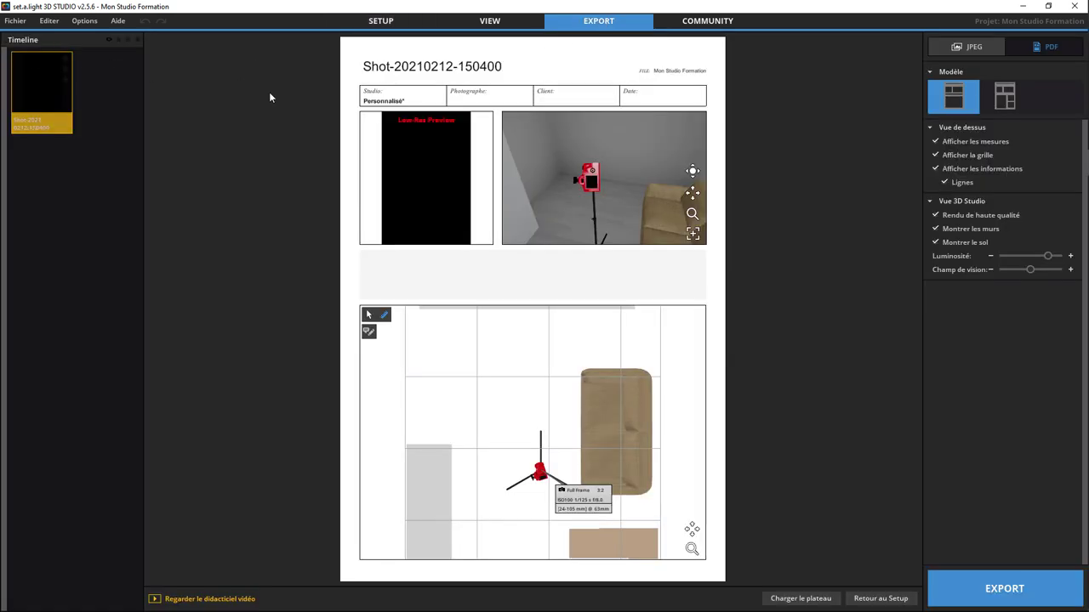
Retitle the shot 'Mon studio Formation' and return to the SETUP page.
click(522, 63)
double_click(521, 64)
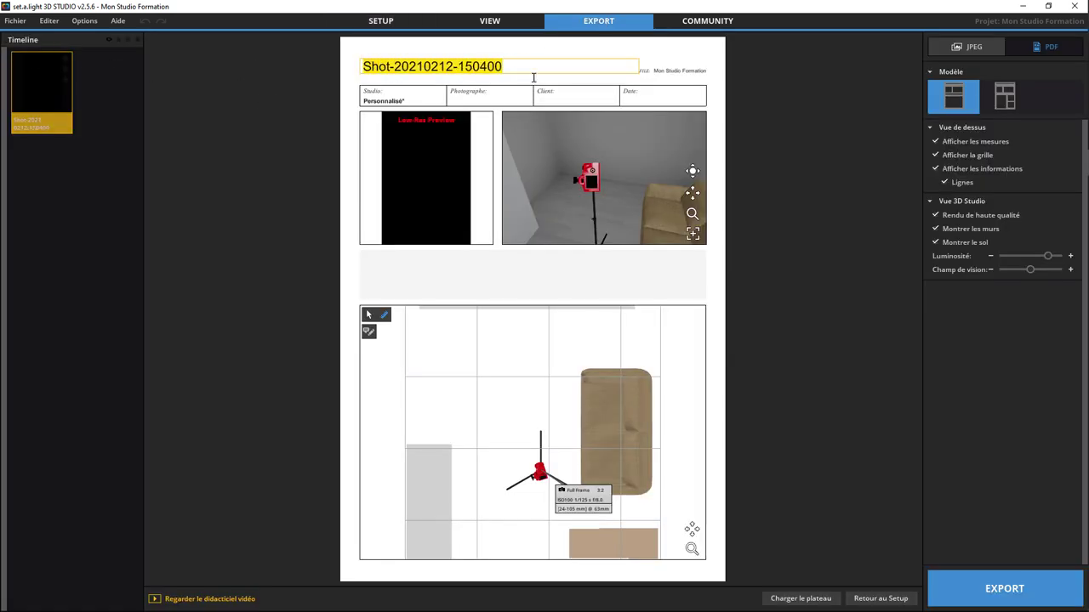
text(Mon studi)
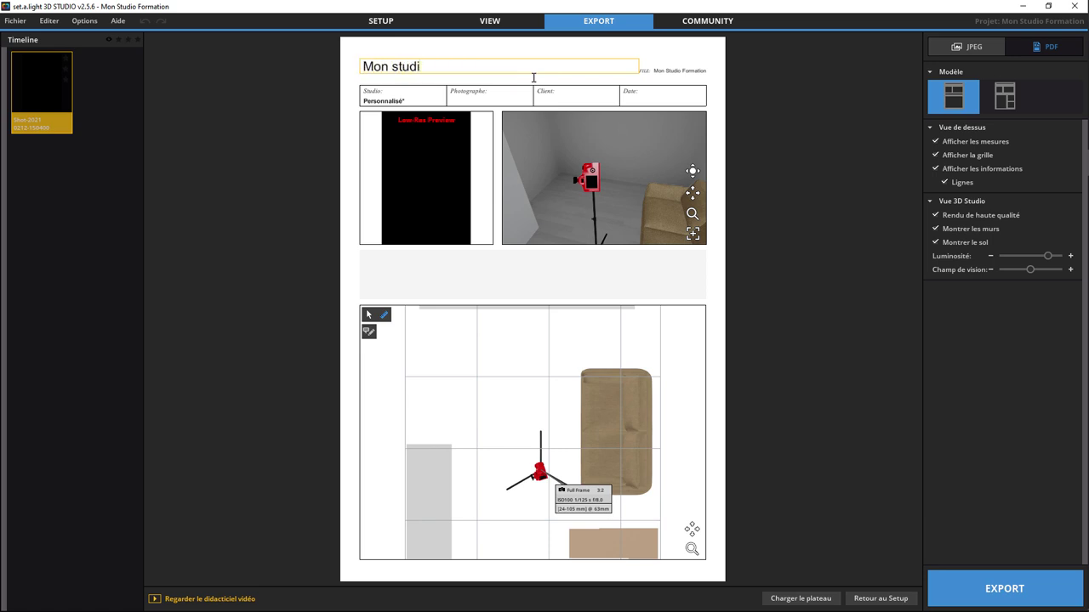
text(o Formation)
key(Return)
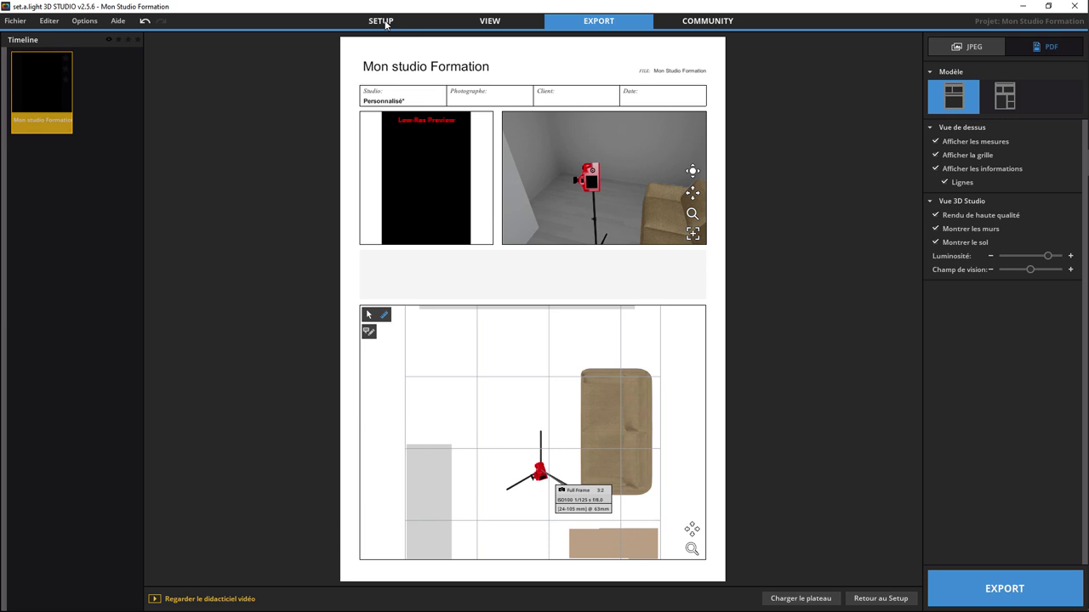
click(385, 23)
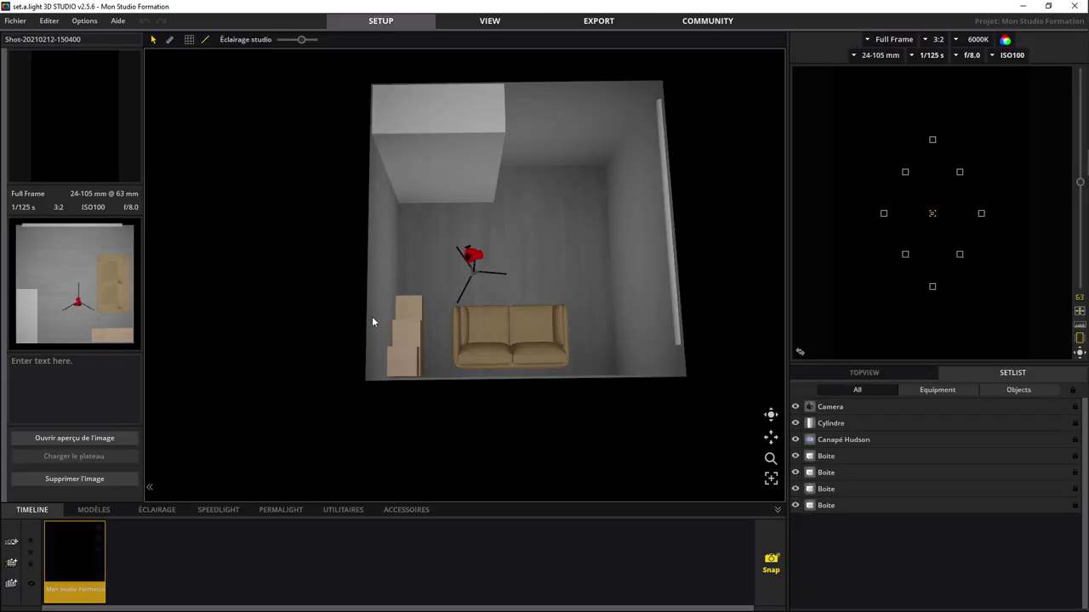
Save the current project, then open Estelle.set and load its Estelle 04 shot.
click(28, 26)
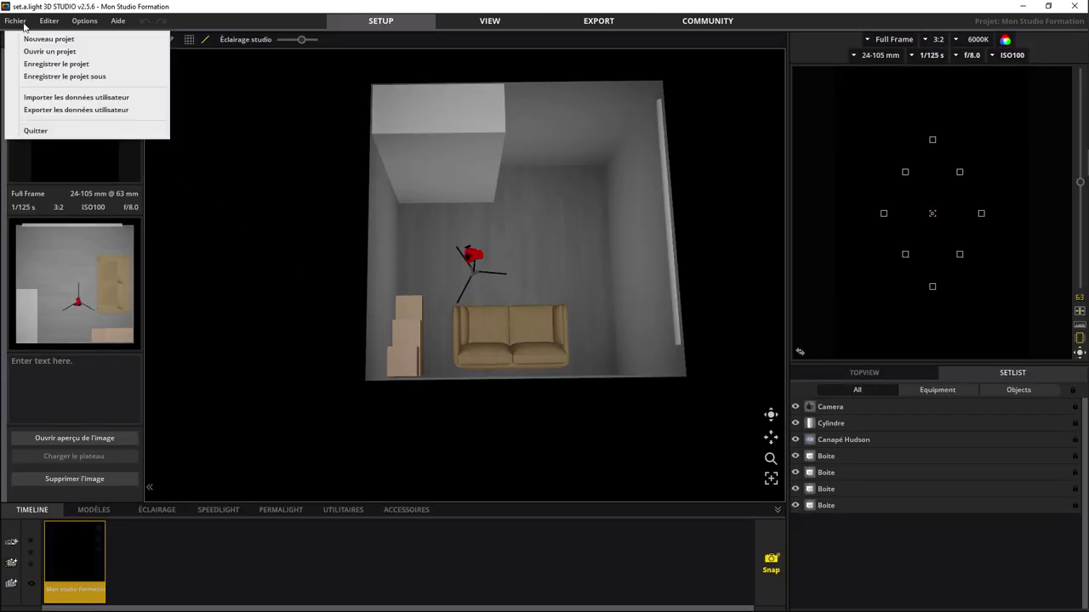
click(56, 65)
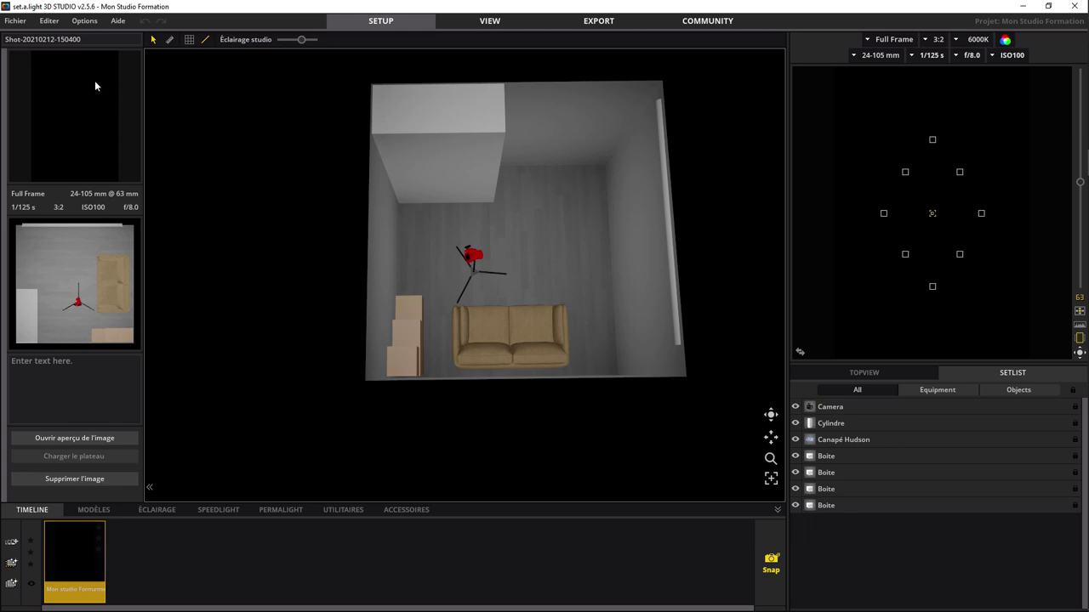
click(19, 22)
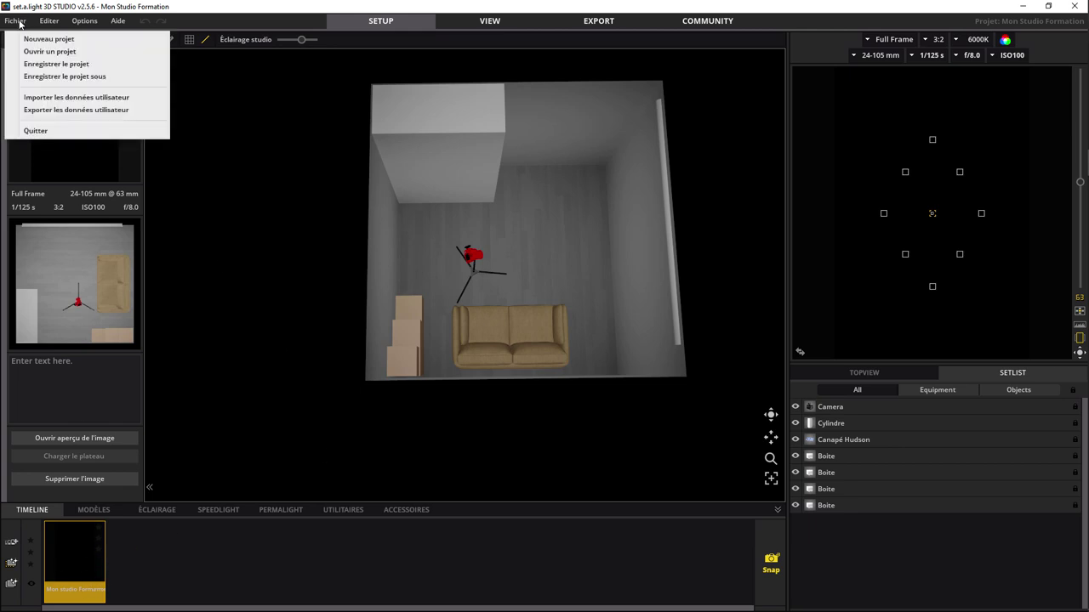
click(49, 52)
scroll(209, 236, down, 3)
scroll(204, 234, down, 5)
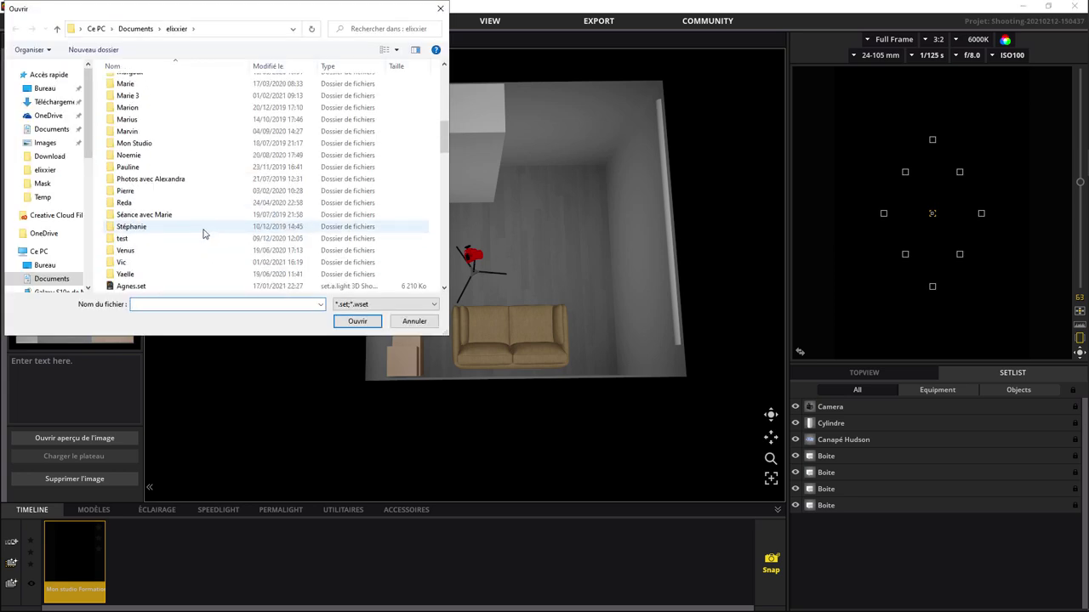
scroll(204, 233, down, 5)
scroll(202, 234, down, 5)
scroll(201, 233, down, 5)
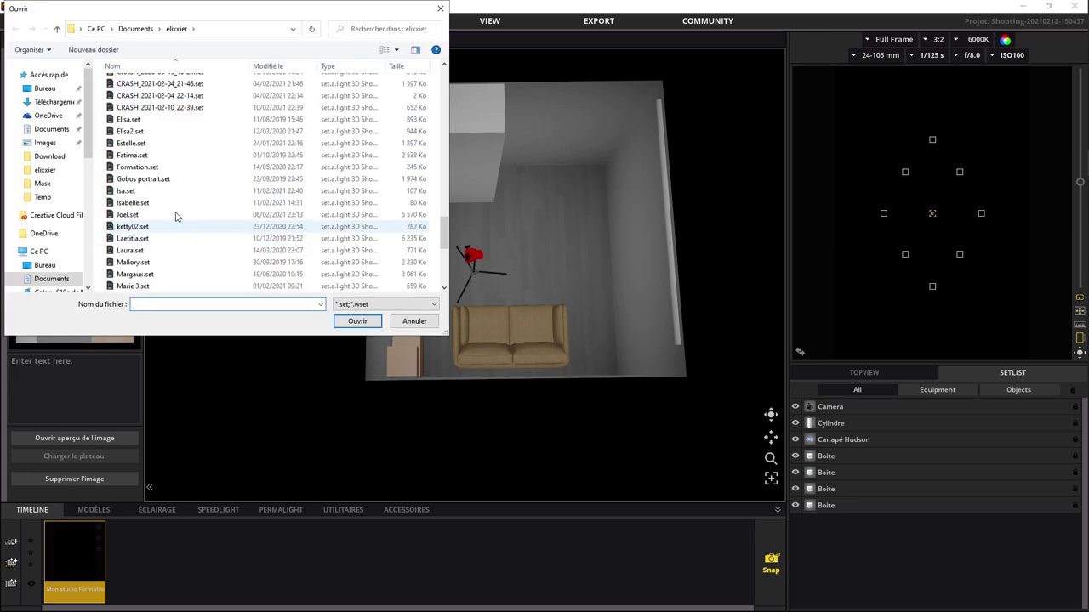
double_click(136, 145)
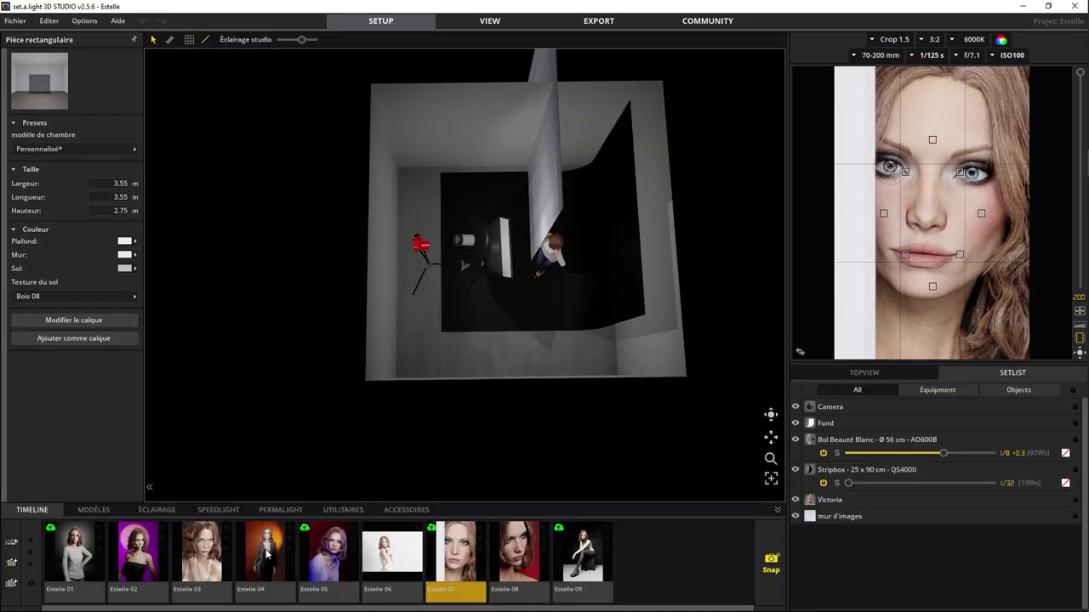
click(267, 554)
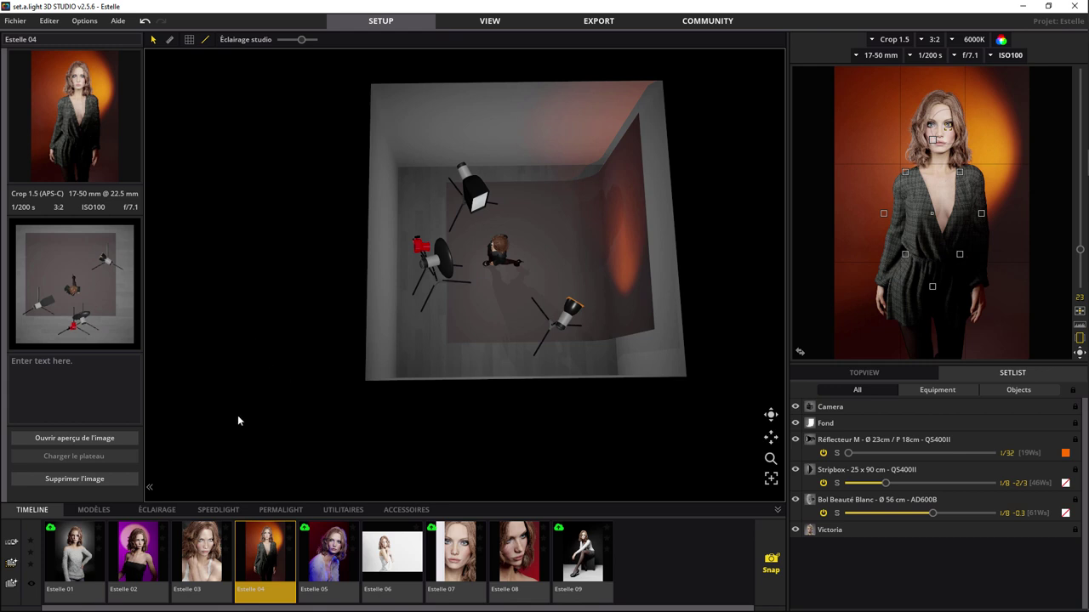
Add 'Mon Studio Formation.set' to the Estelle timeline and load its sofa-and-boxes room.
click(12, 546)
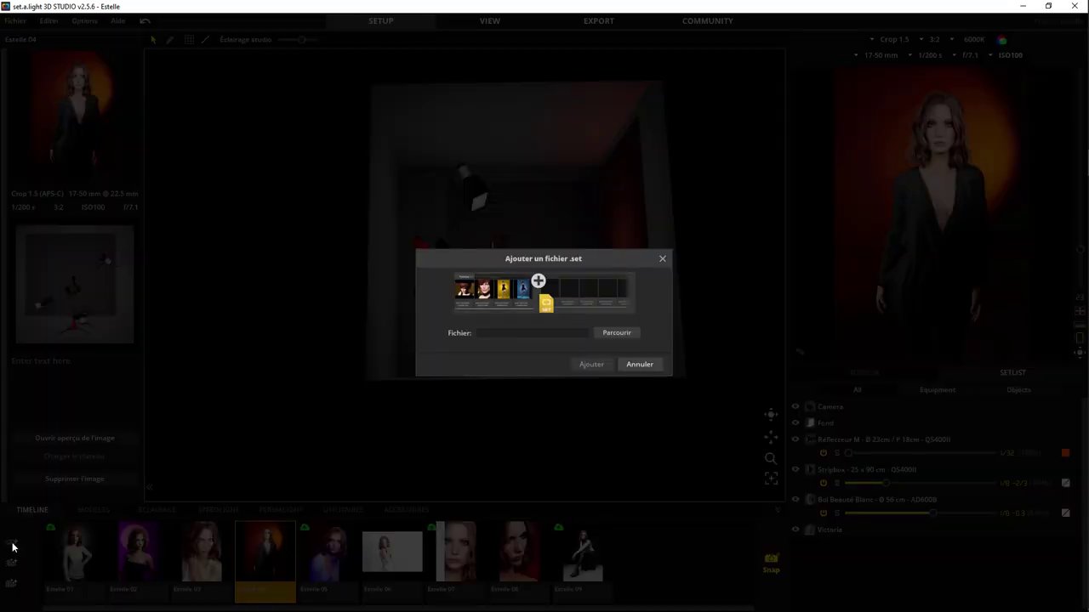
click(618, 332)
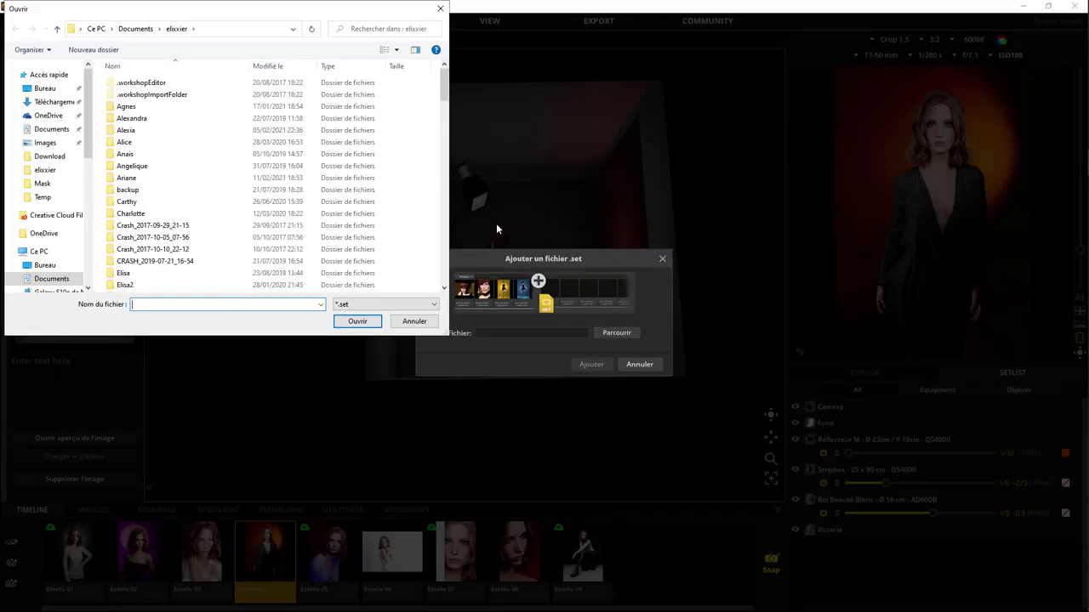
text(Mon studio)
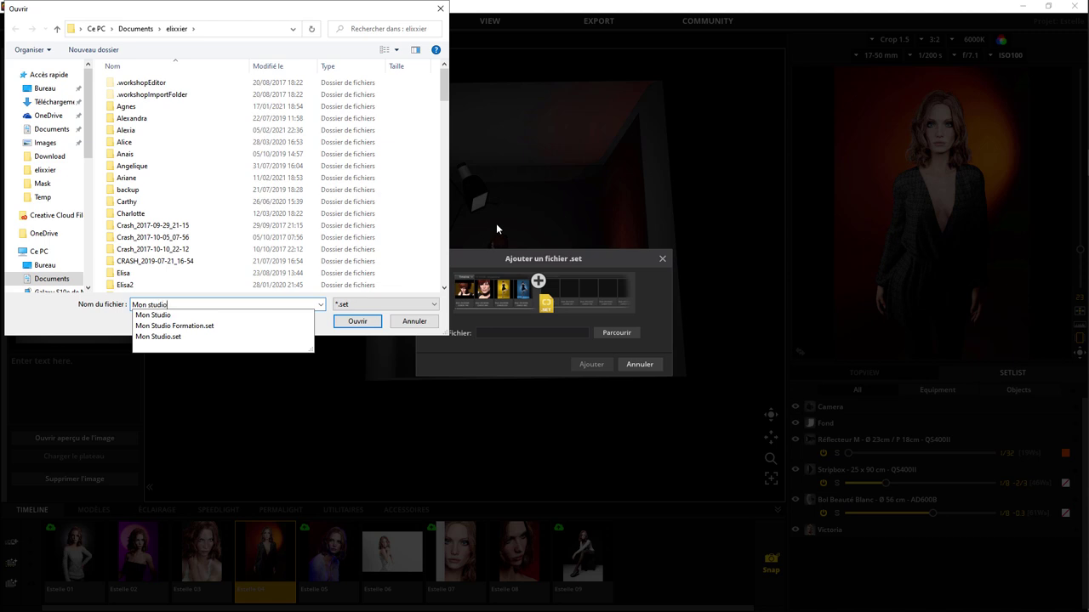
text( Formation)
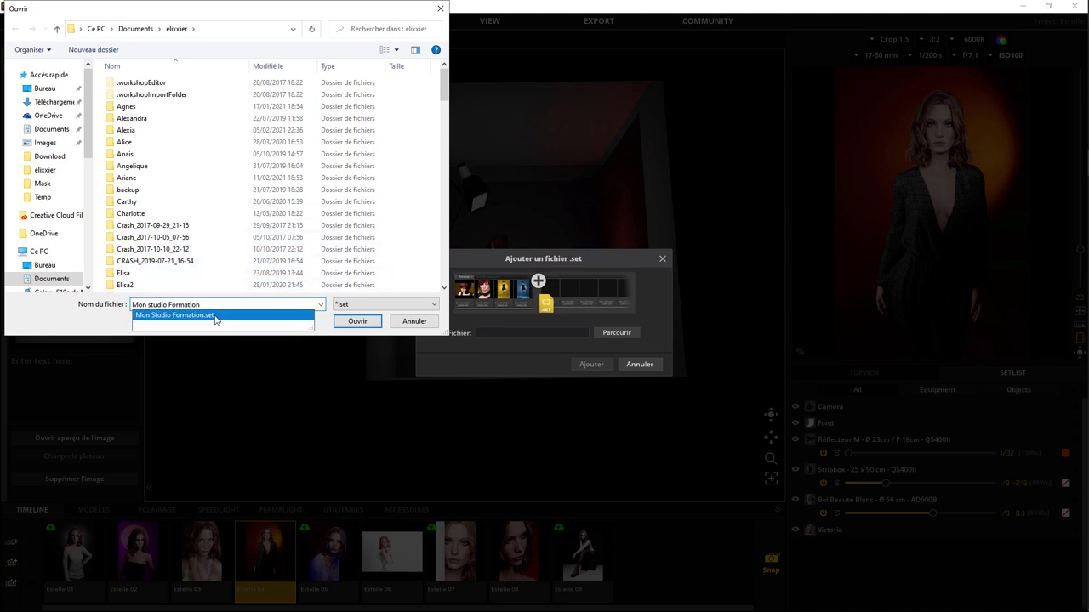
click(348, 322)
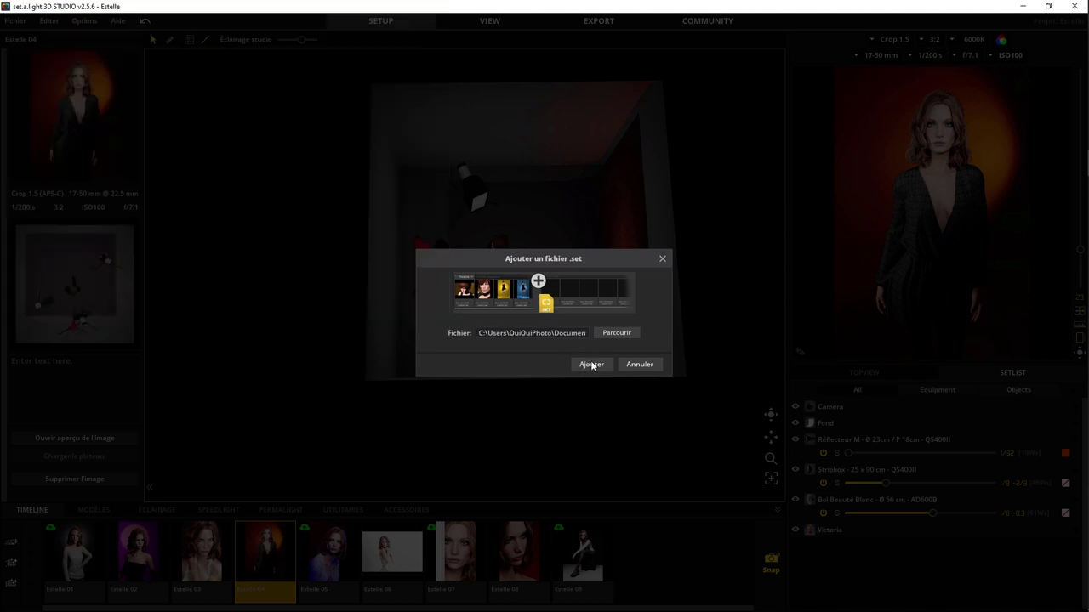
click(589, 364)
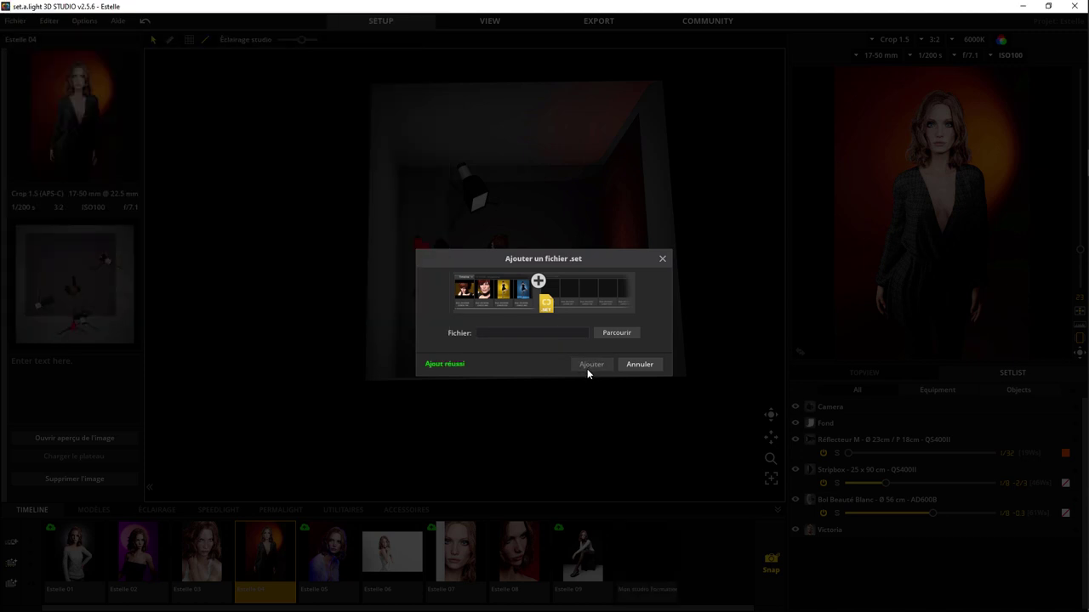
click(664, 262)
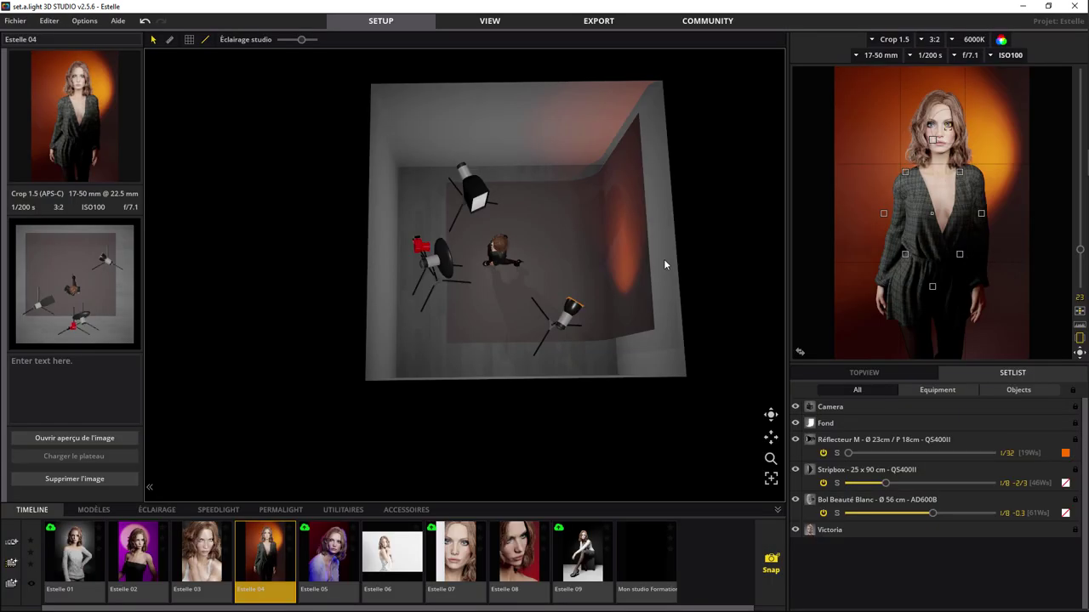
click(642, 558)
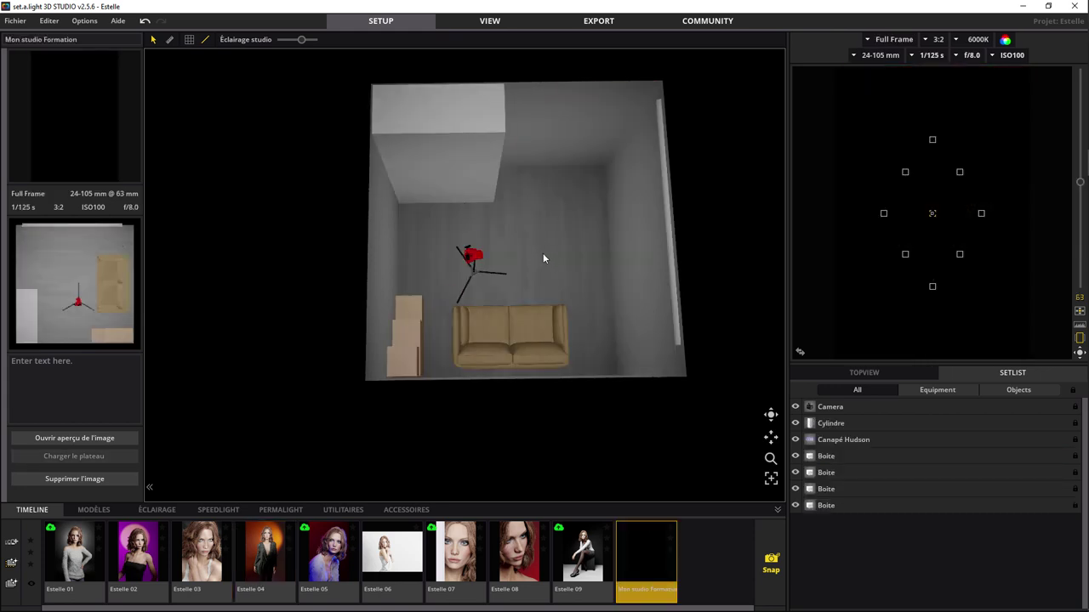
Inspect the room, boxes and sofa, then apply the room to Estelle 04, ignoring pending changes.
click(544, 254)
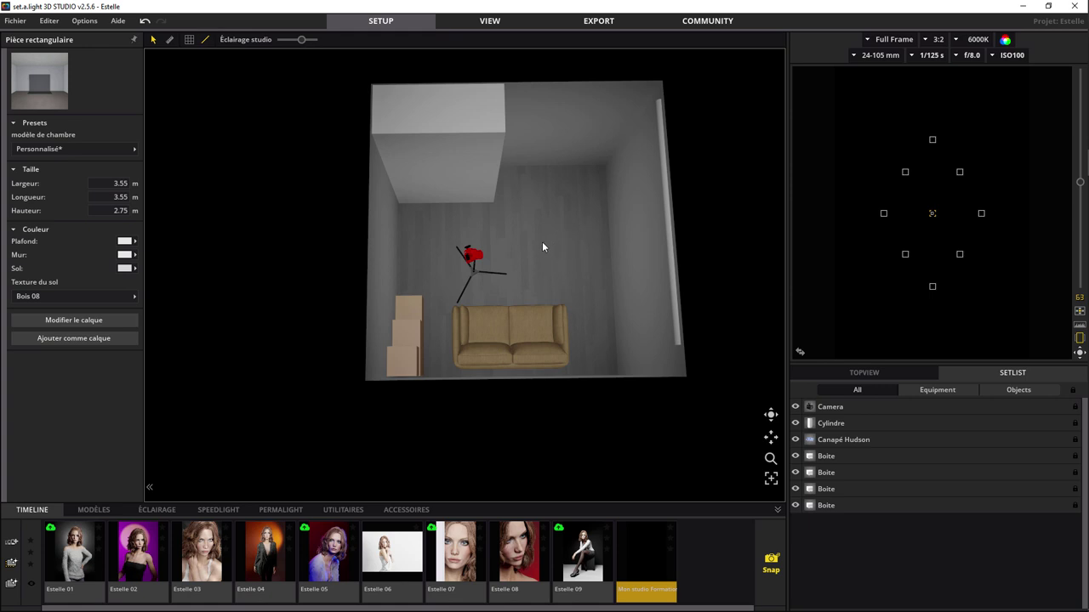
click(454, 148)
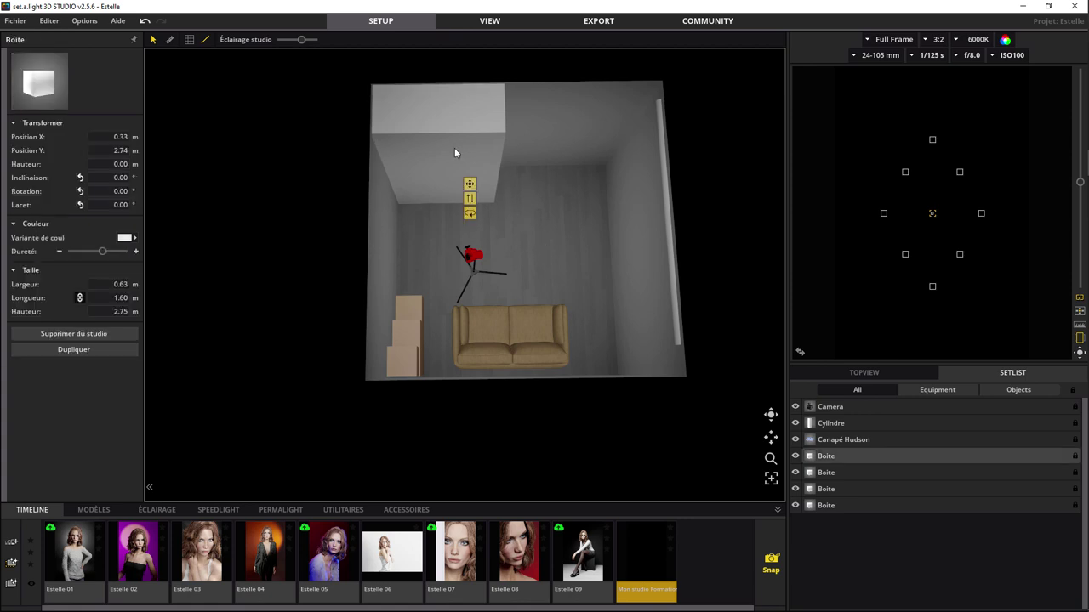
click(524, 322)
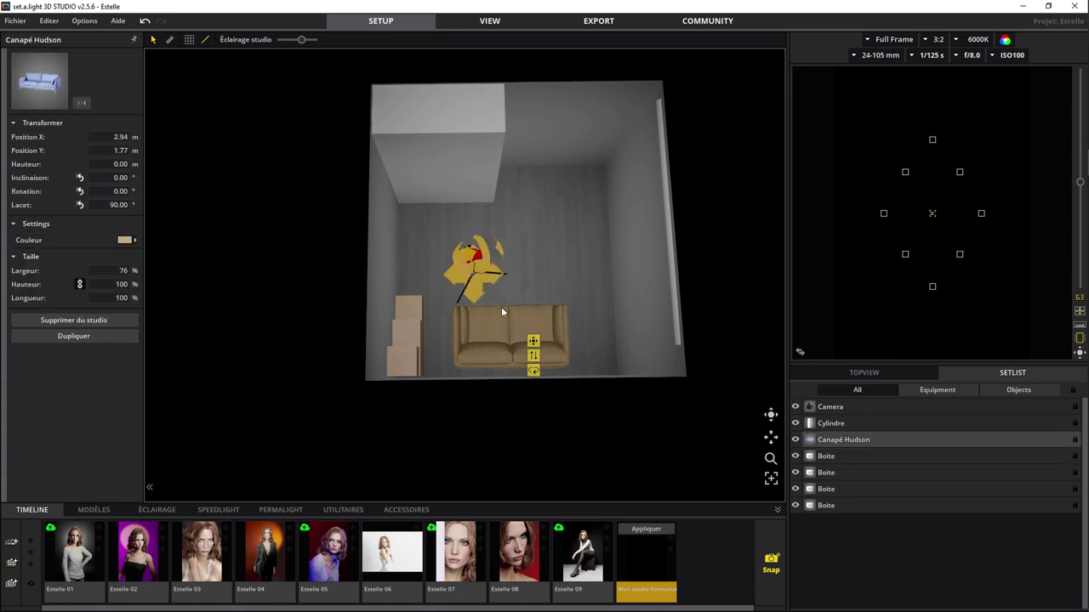
click(538, 267)
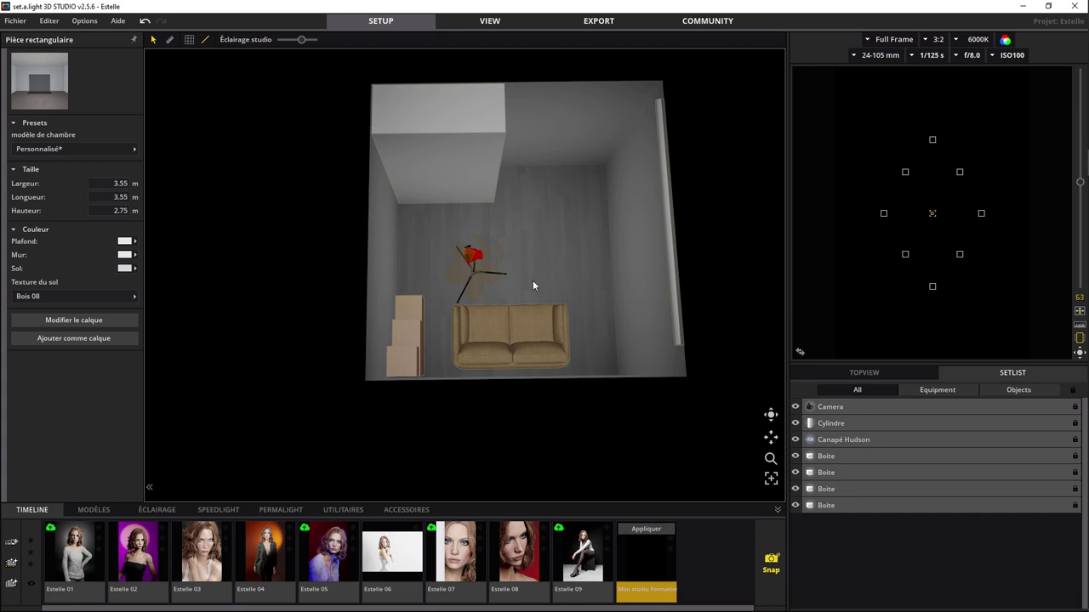
click(258, 558)
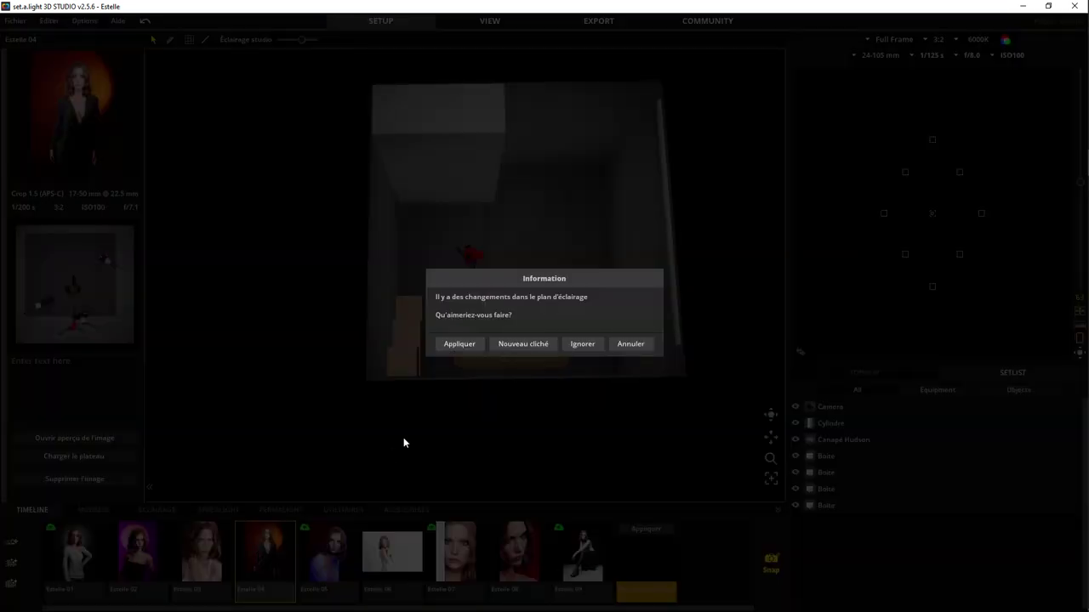
click(584, 344)
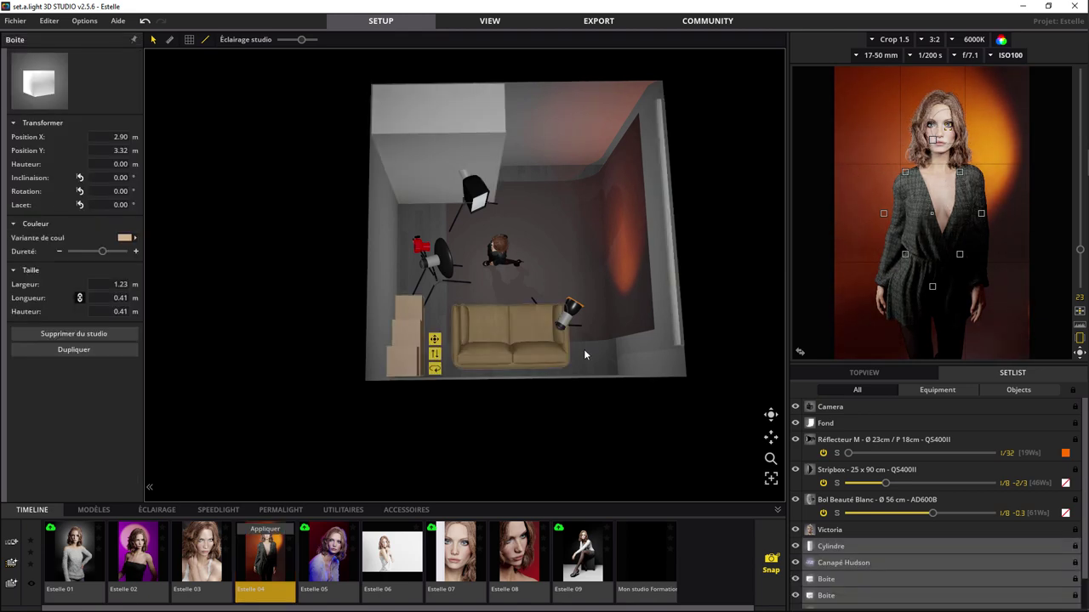
Orbit and tilt the view to see Estelle 04's setup in perspective inside the room.
mouse_move(770, 417)
mouse_down()
mouse_move(480, 411)
mouse_move(435, 362)
mouse_move(433, 459)
mouse_move(570, 500)
mouse_up()
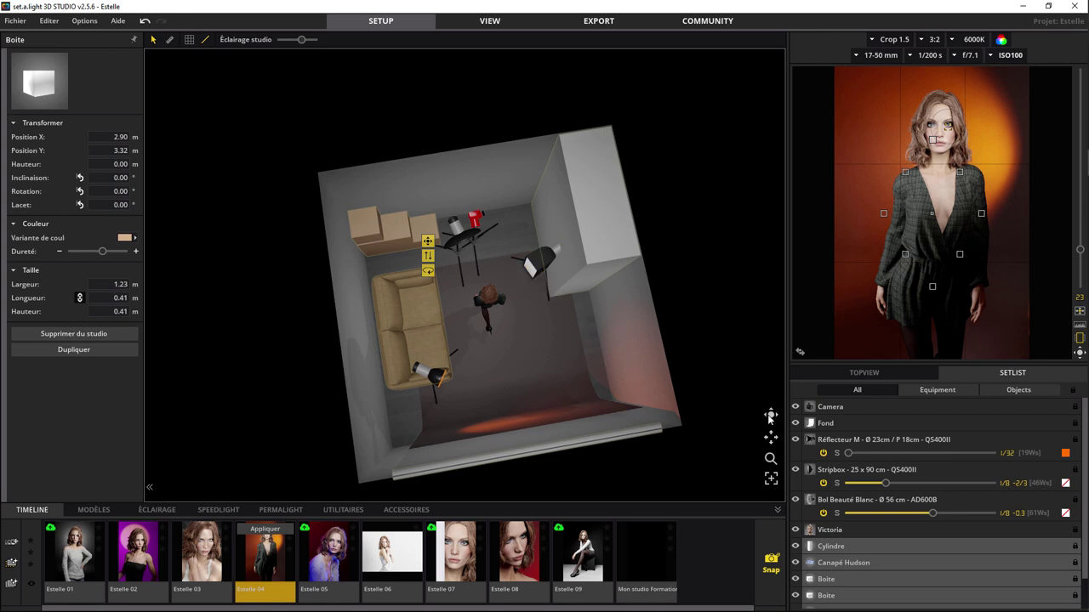
mouse_move(770, 417)
mouse_down()
mouse_move(551, 275)
mouse_move(522, 228)
mouse_move(612, 363)
mouse_move(694, 354)
mouse_move(642, 386)
mouse_up()
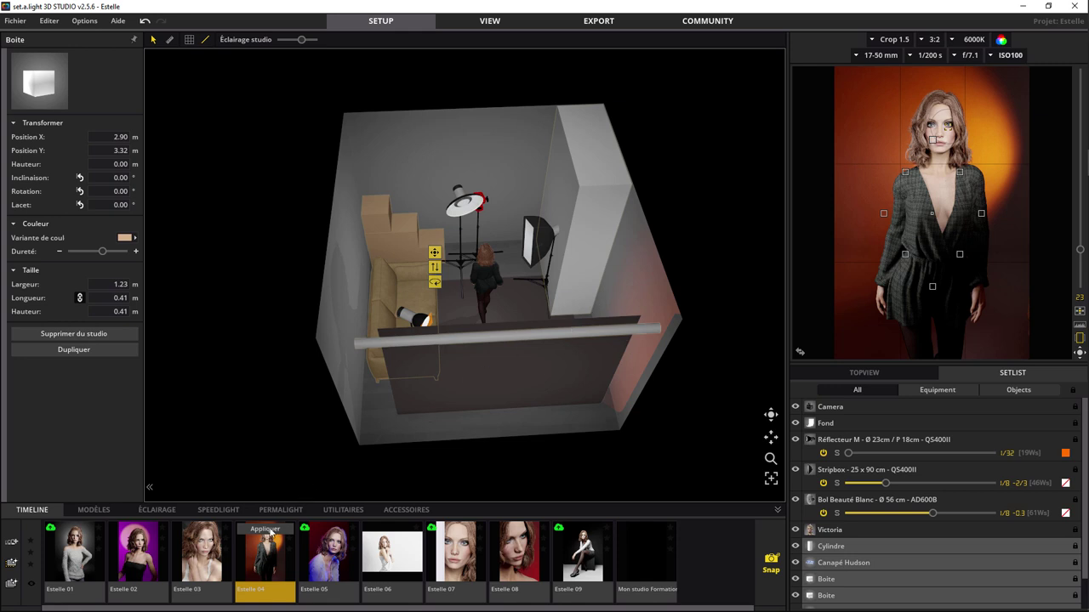
Step through shots Estelle 01 to 05 in the custom room, ending with the Fond backdrop selected.
click(73, 553)
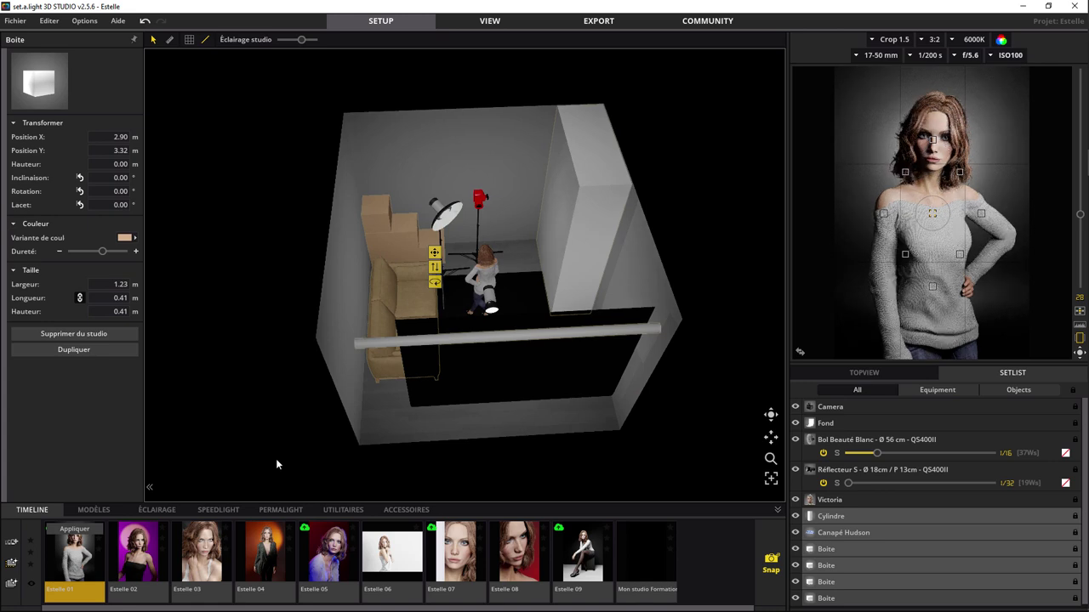
click(136, 554)
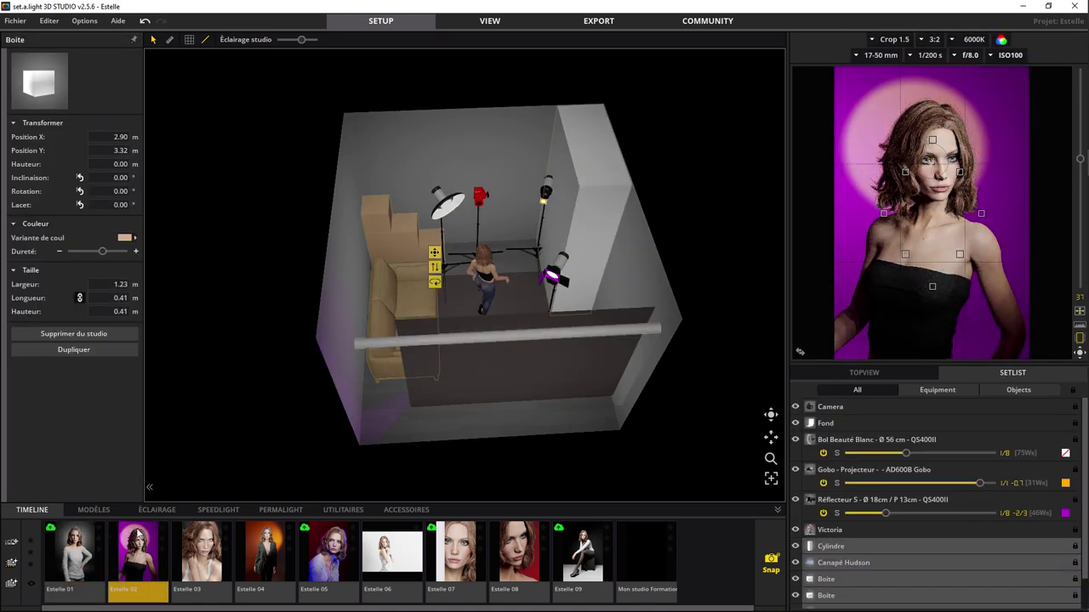
click(202, 551)
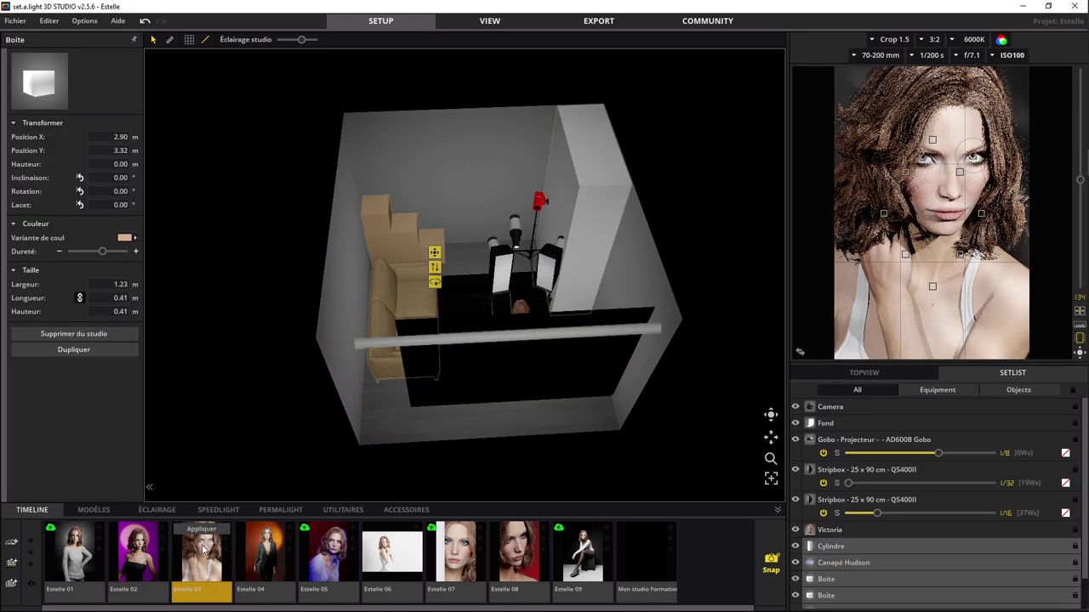
click(272, 561)
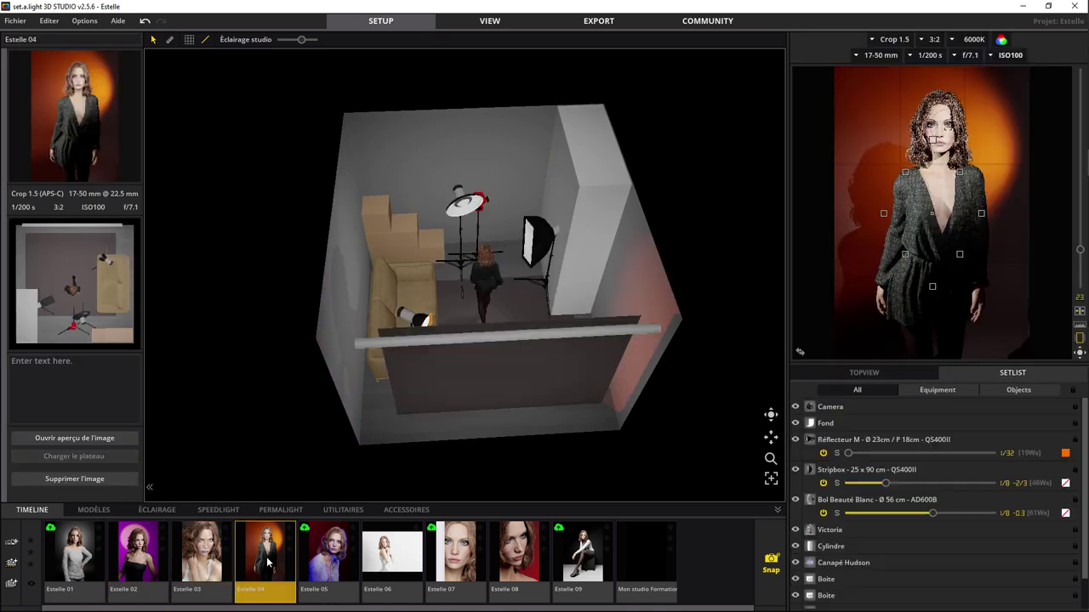
click(324, 563)
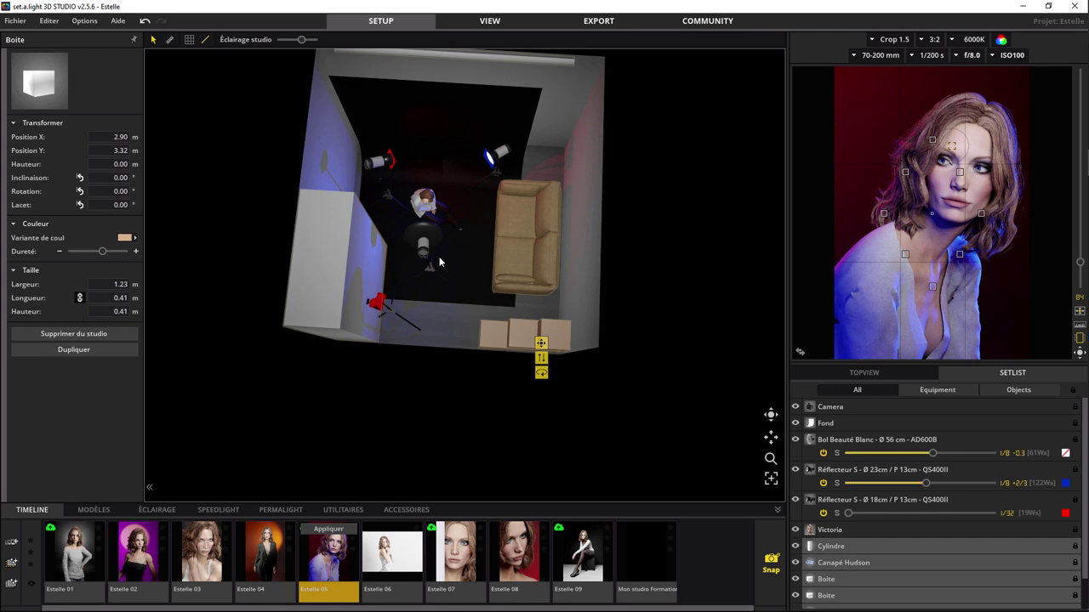
click(418, 107)
Nudge the Fond backdrop slightly left in the Estelle 05 shot.
drag(452, 99, 449, 98)
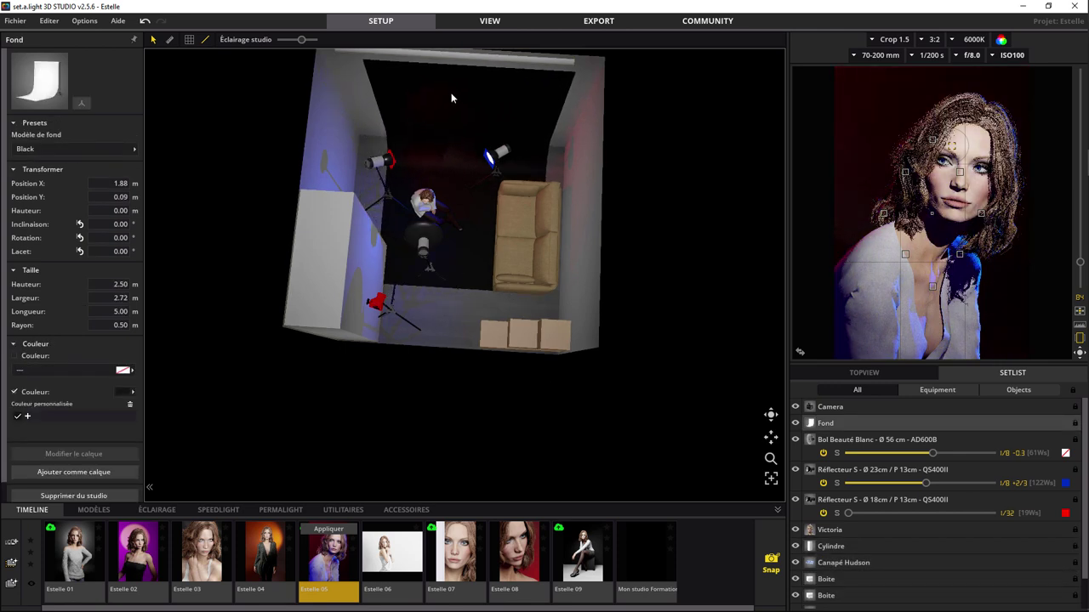